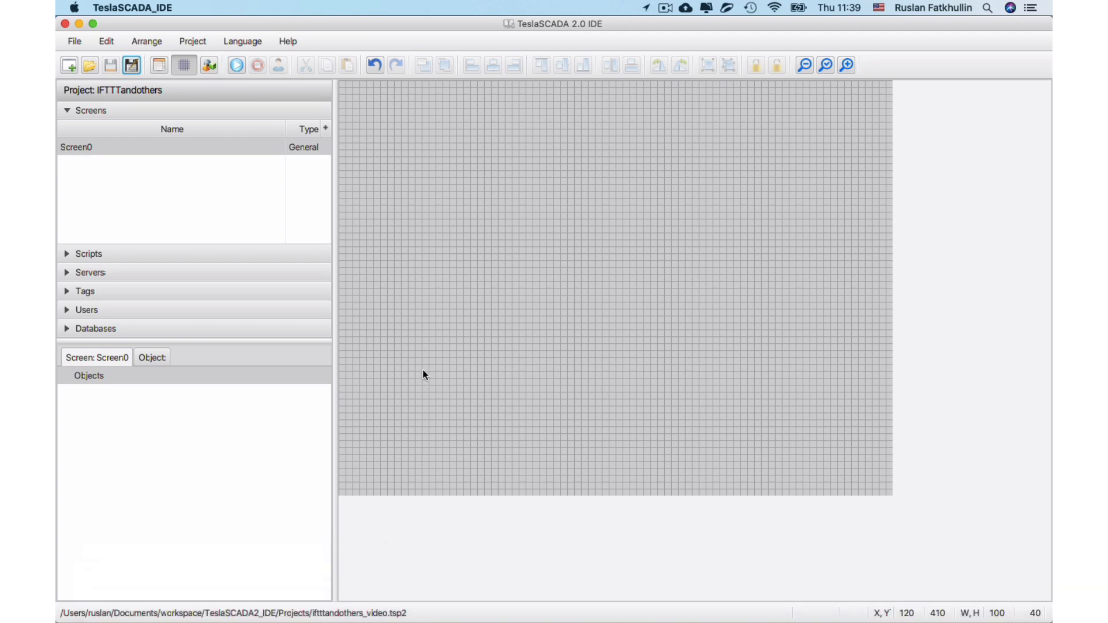
Switch to the IFTTT site in Chrome and start creating a new applet from the account options
{"action": "mouse_move", "coordinate": [341, 618]}
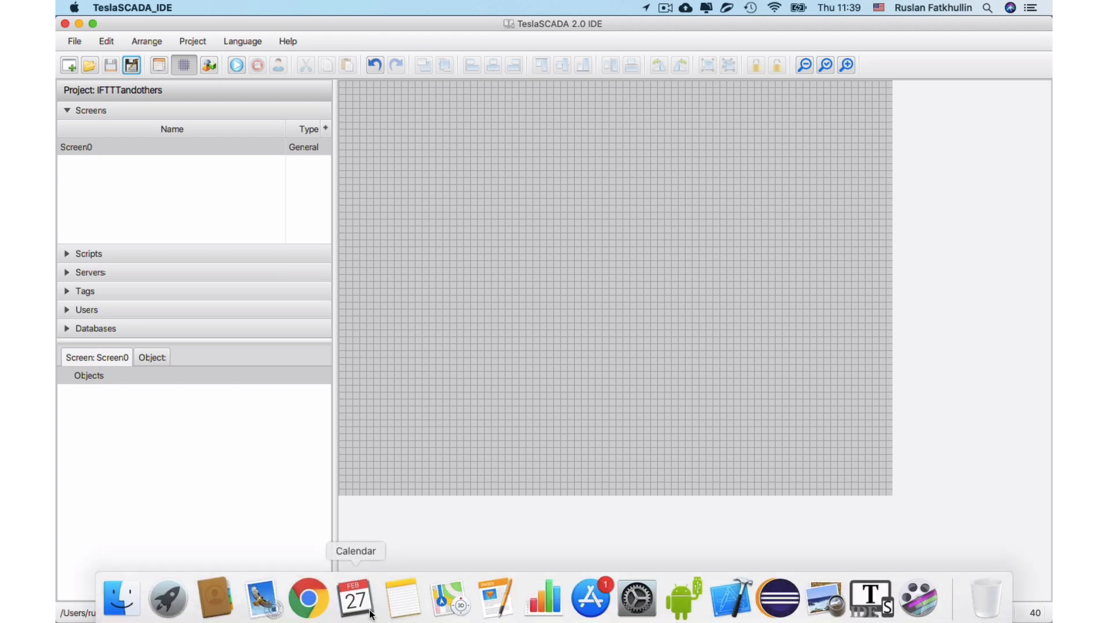
{"action": "left_click", "coordinate": [310, 594]}
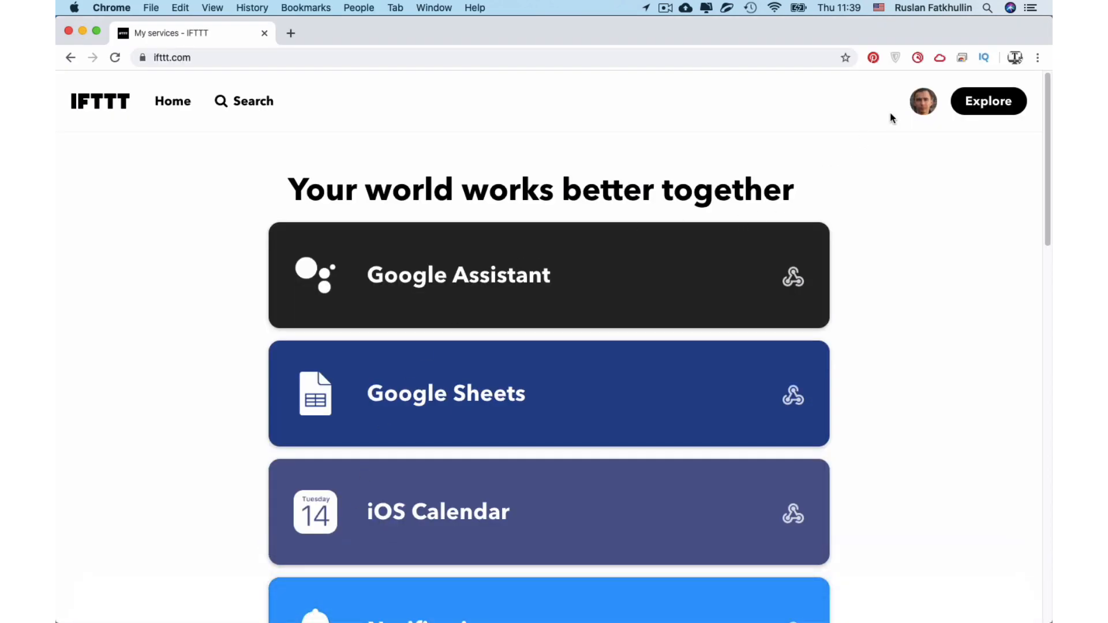
{"action": "left_click", "coordinate": [921, 104]}
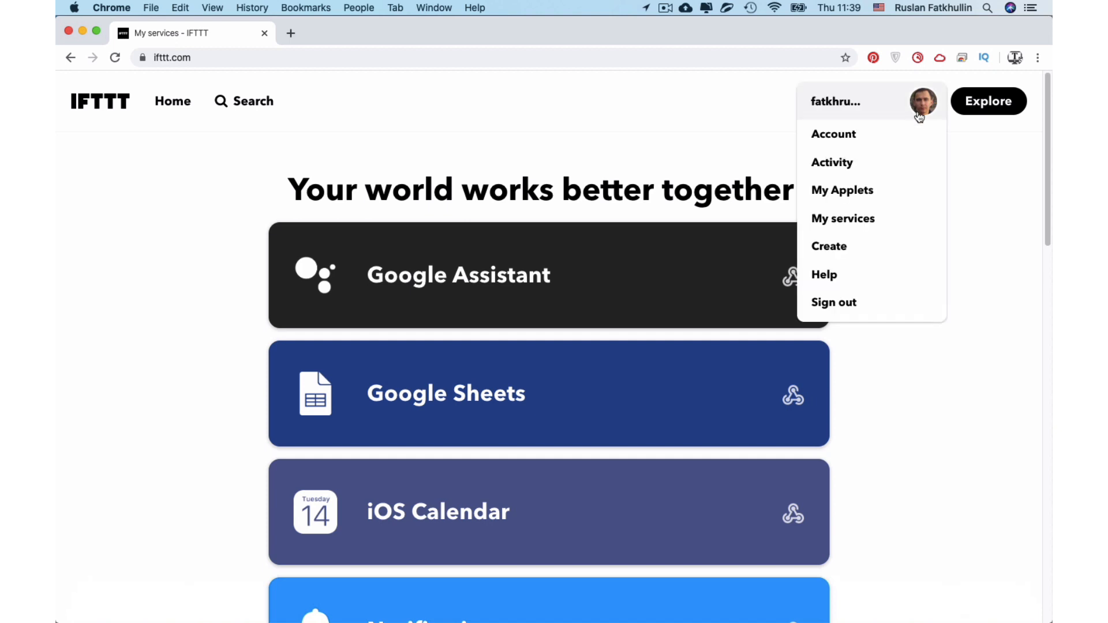
{"action": "left_click", "coordinate": [933, 247]}
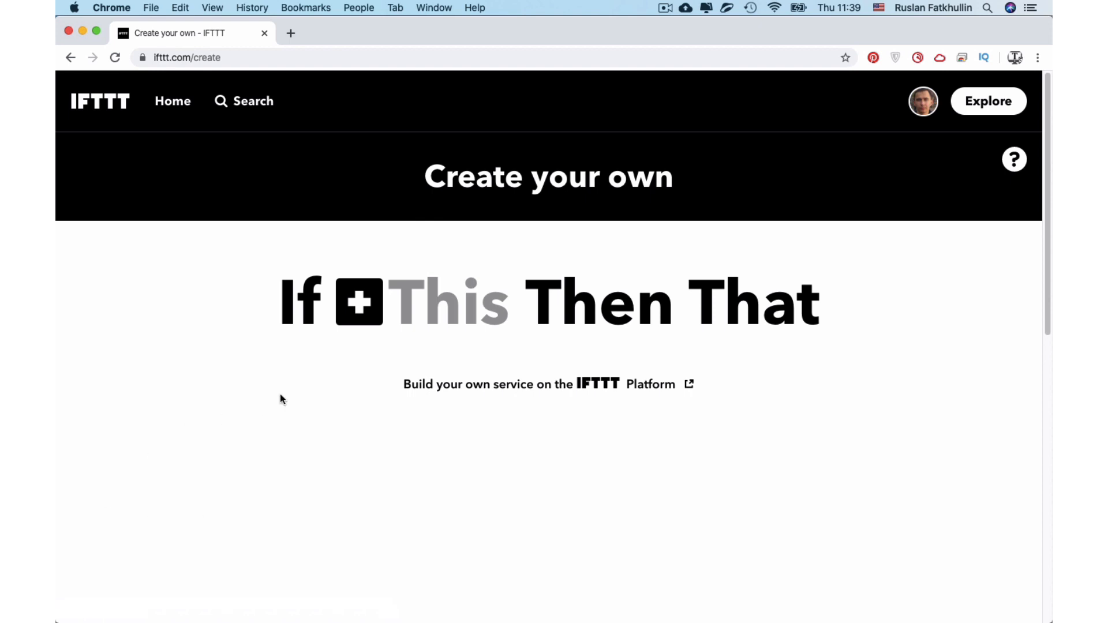
Search the trigger services for "web" and choose Webhooks as the applet's If This service
{"action": "left_click", "coordinate": [396, 320]}
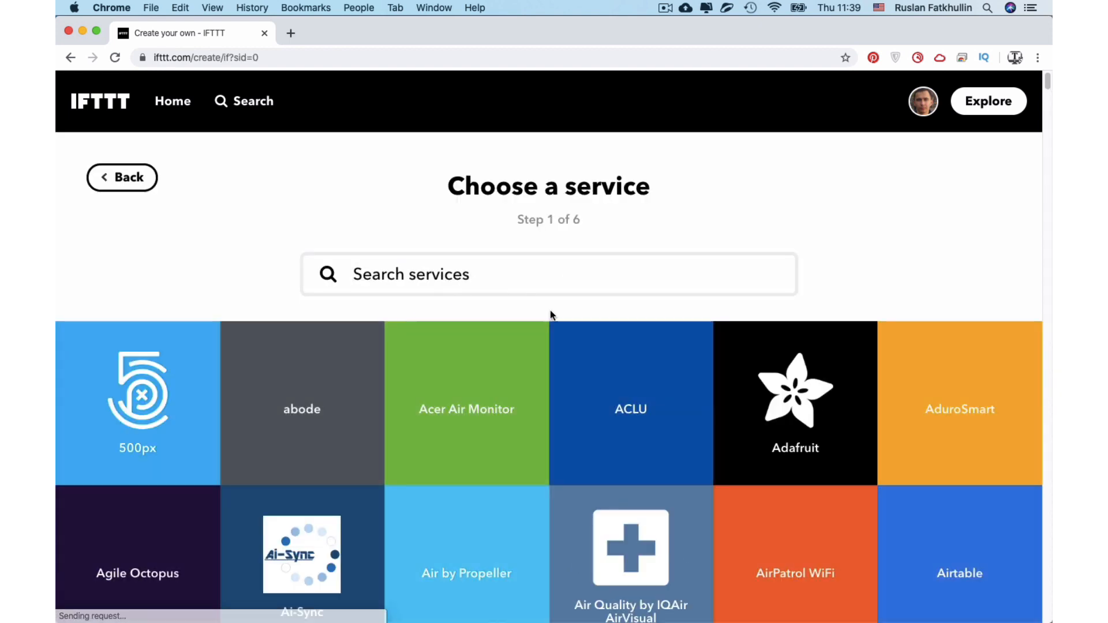
{"action": "left_click", "coordinate": [509, 287]}
{"action": "type", "text": "we"}
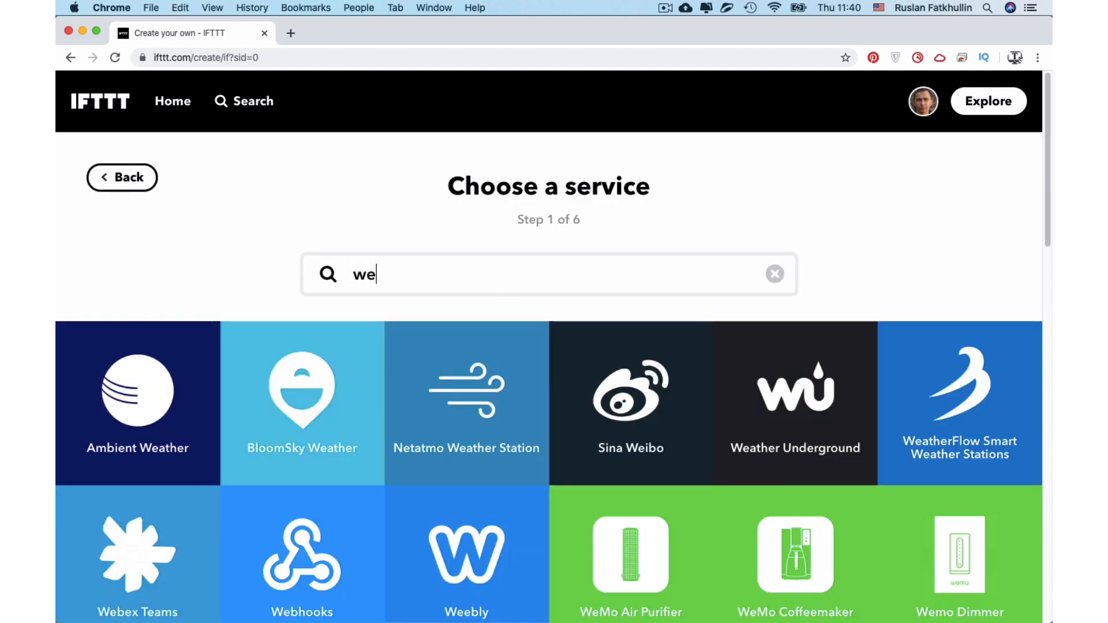
{"action": "type", "text": "b"}
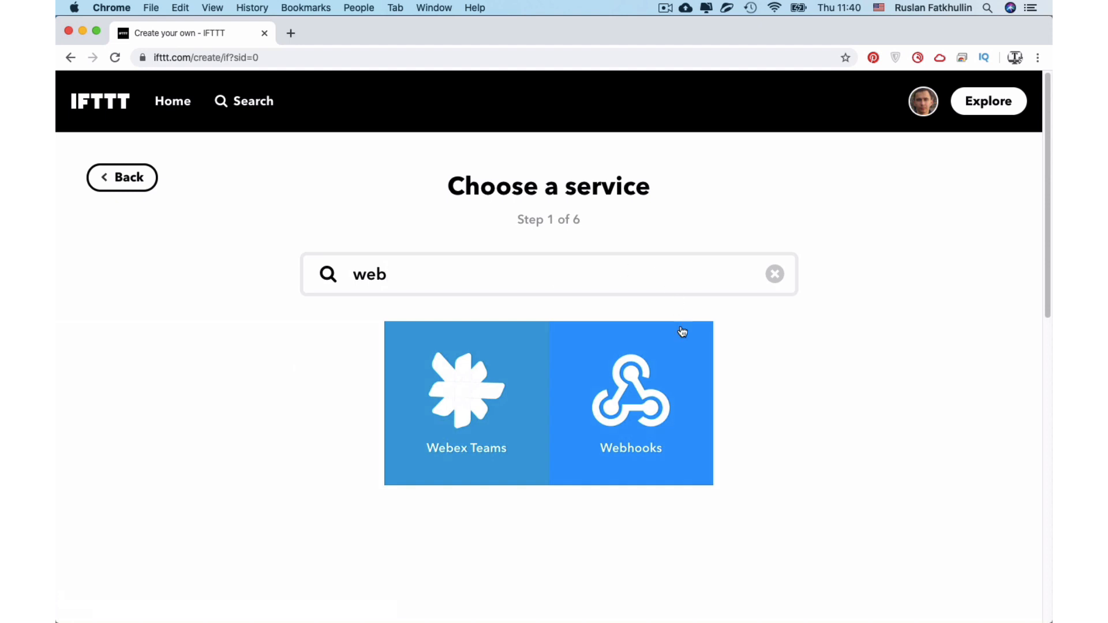
{"action": "left_click", "coordinate": [663, 363]}
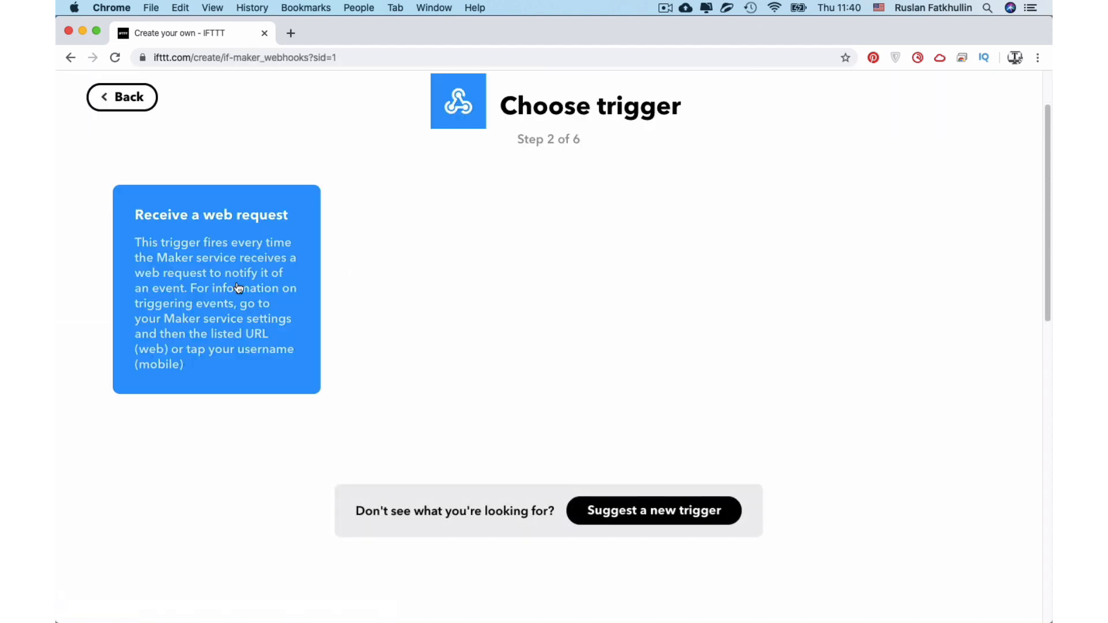
Create a Receive a web request trigger with the event name "tagtrue"
{"action": "left_click", "coordinate": [239, 288]}
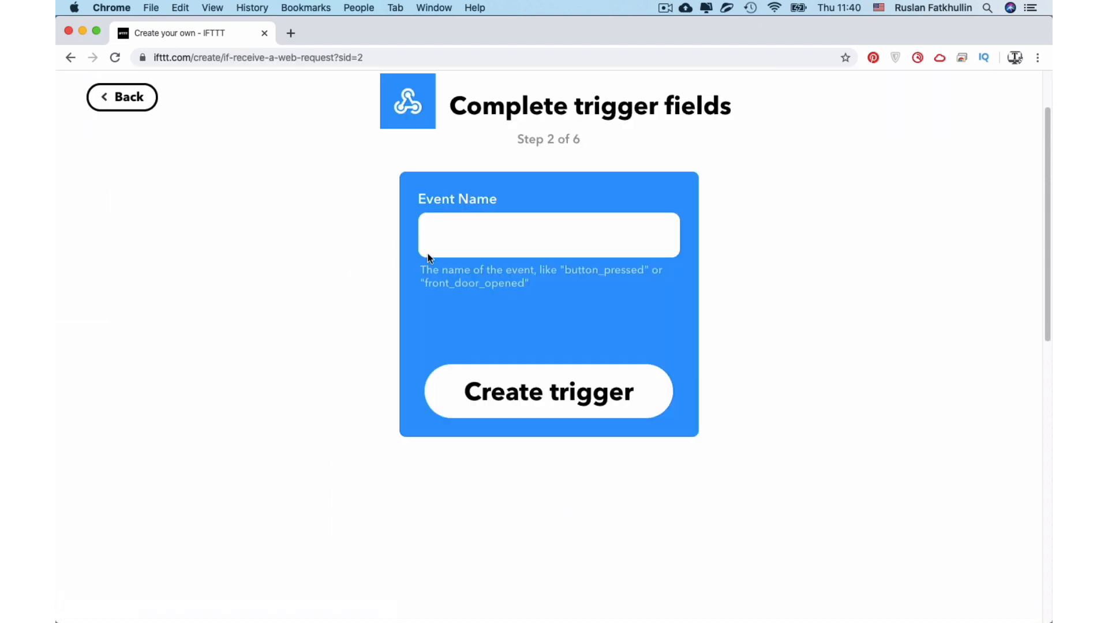
{"action": "left_click", "coordinate": [449, 254]}
{"action": "type", "text": "tag"}
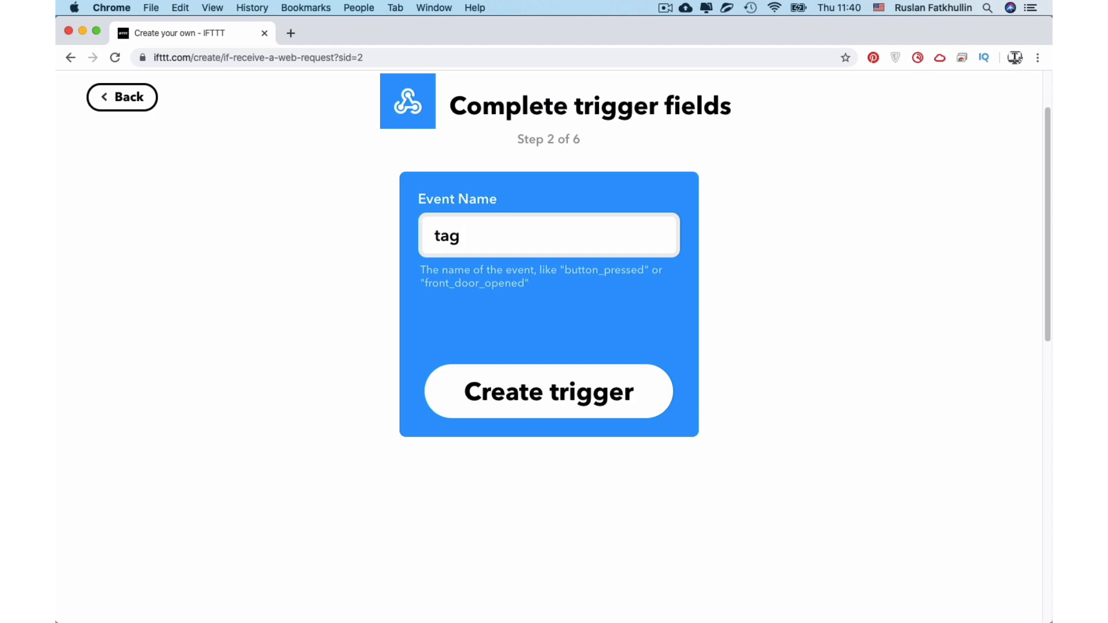
{"action": "type", "text": "true"}
{"action": "left_click", "coordinate": [456, 381]}
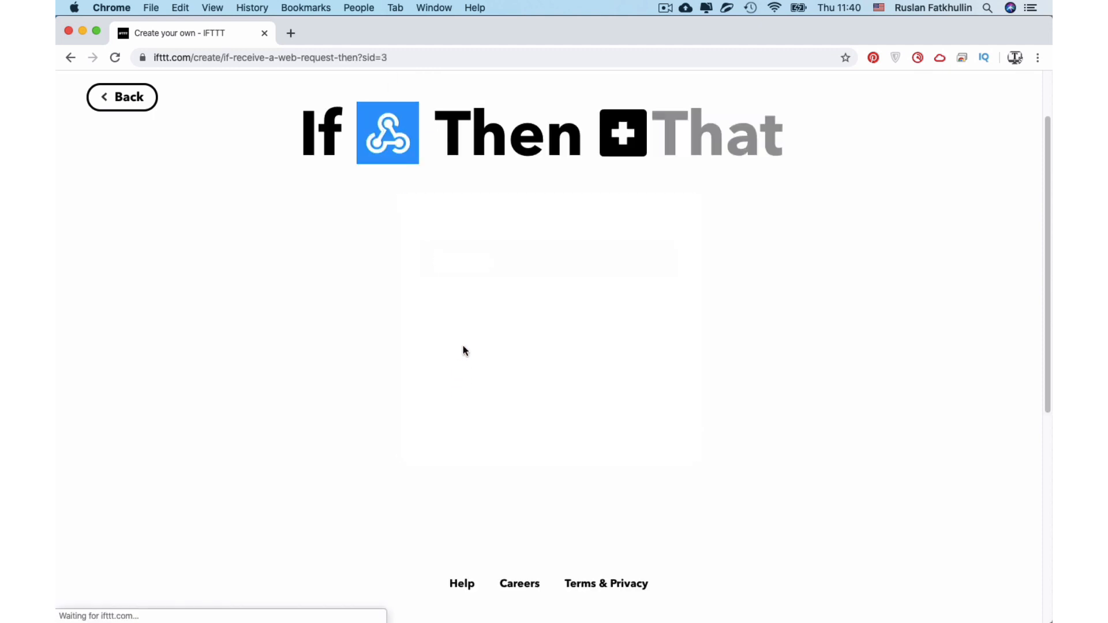
Search the action services for "tw", choose Twitter for Then That, and pick the Post a tweet action
{"action": "left_click", "coordinate": [613, 136]}
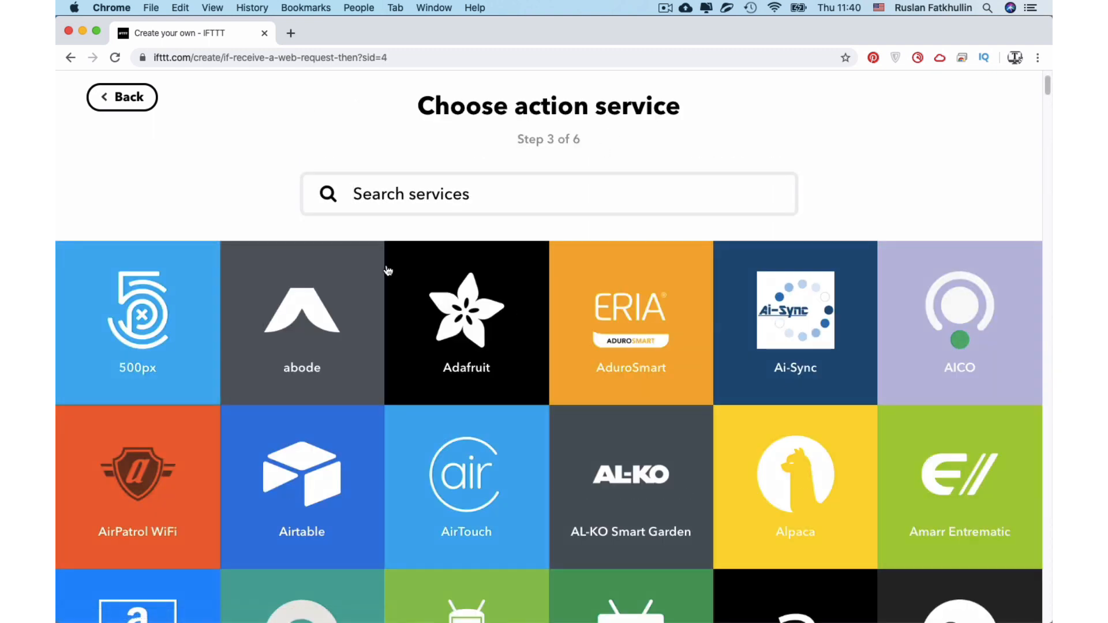
{"action": "type", "text": "tw"}
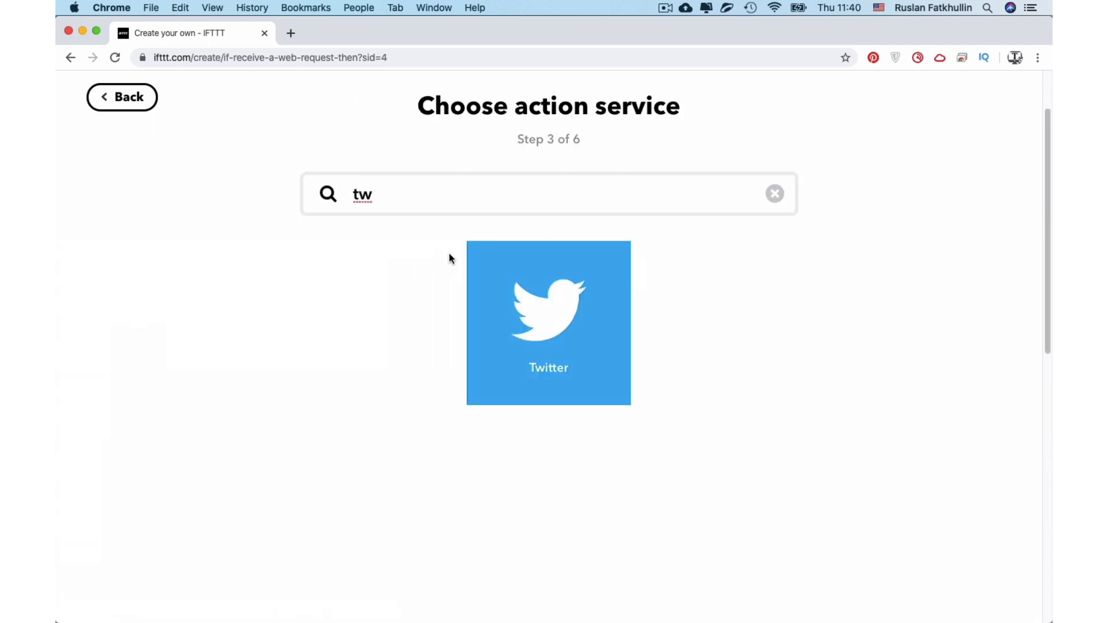
{"action": "left_click", "coordinate": [493, 291]}
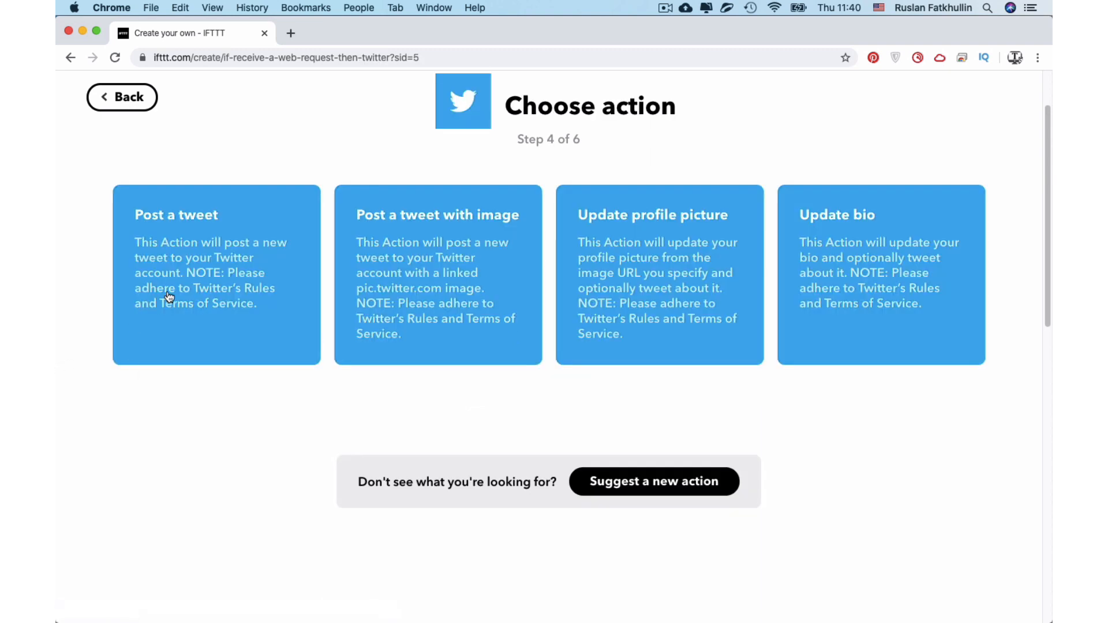
{"action": "left_click", "coordinate": [168, 297]}
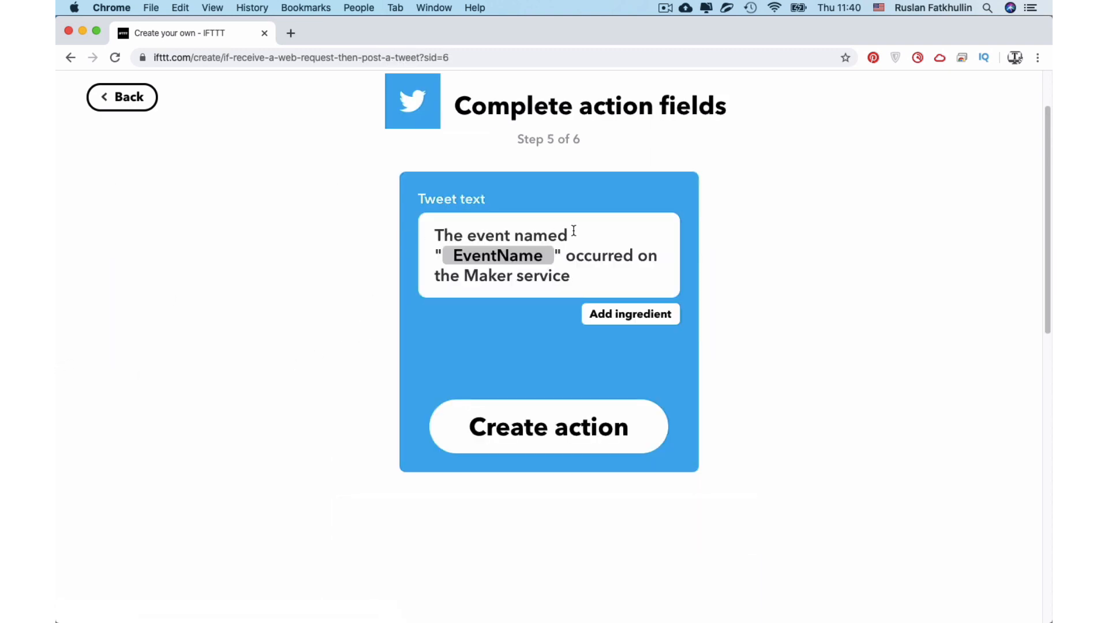
Replace the default tweet text with the Value1 ingredient, create the action, and finish the applet
{"action": "left_click_drag", "start_coordinate": [600, 272], "coordinate": [358, 211]}
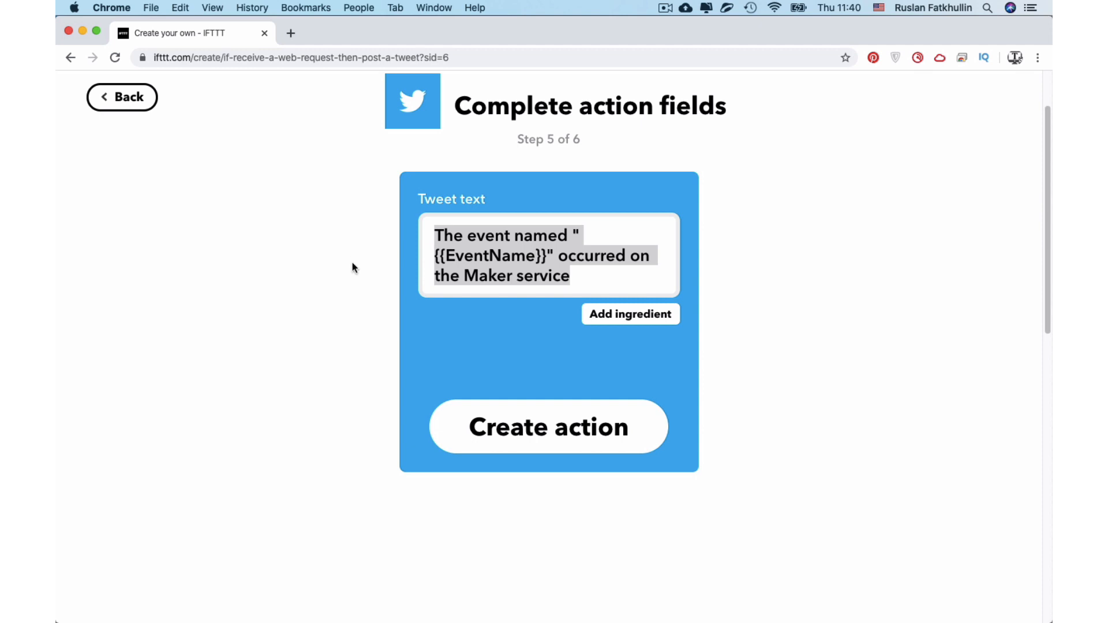
{"action": "key", "text": "BackSpace"}
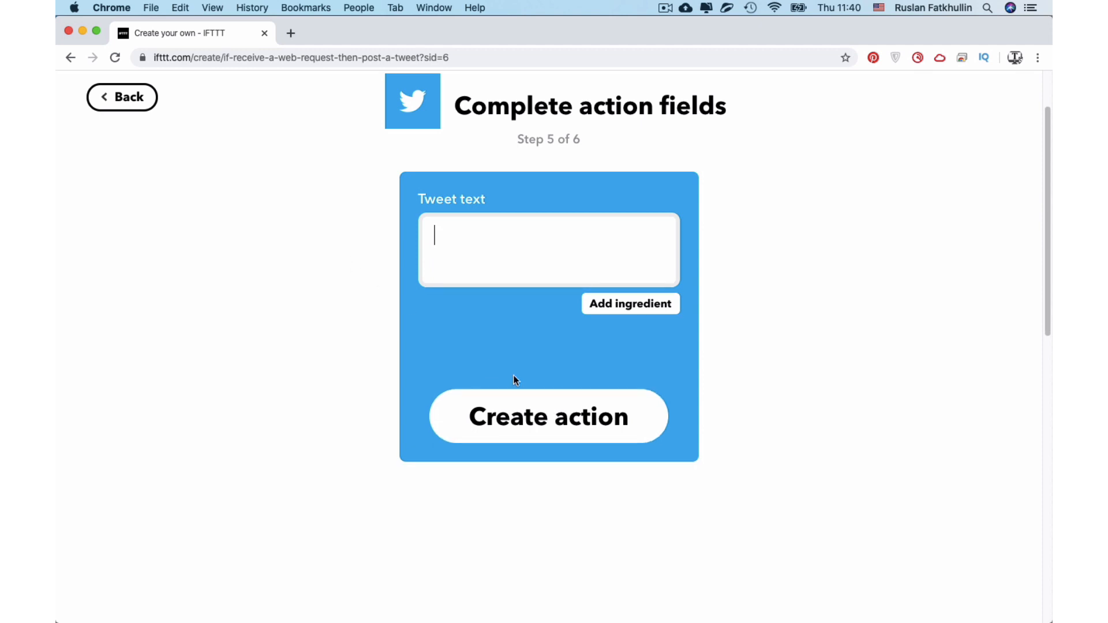
{"action": "left_click", "coordinate": [585, 304]}
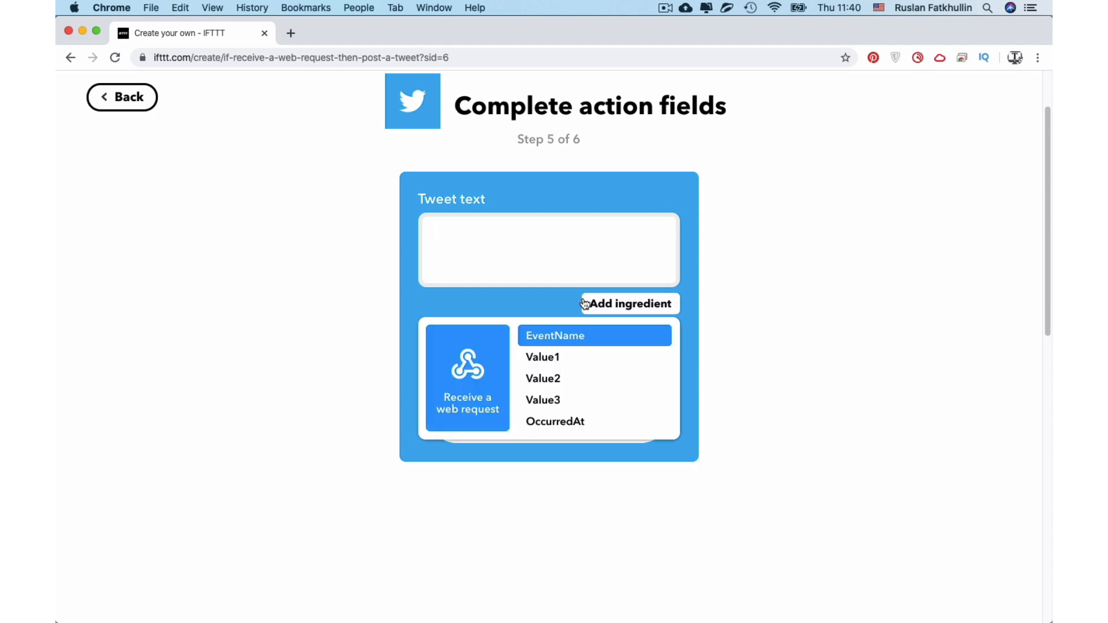
{"action": "left_click", "coordinate": [566, 357]}
{"action": "left_click", "coordinate": [561, 414]}
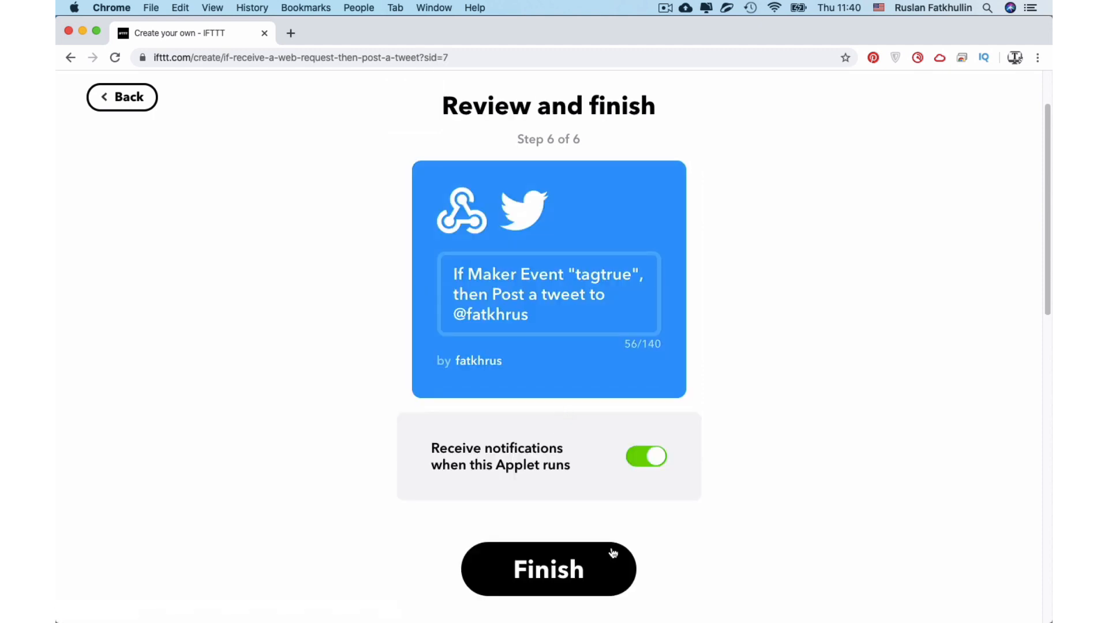
{"action": "left_click", "coordinate": [609, 563]}
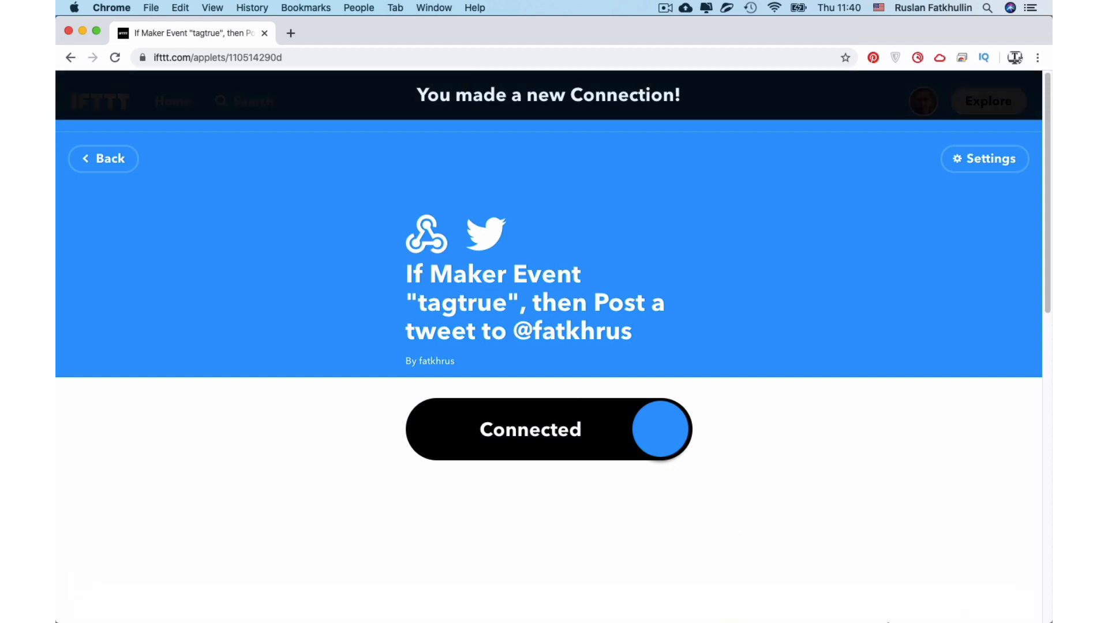
Switch to TeslaSCADA IDE and add a new tag to the project with the default properties
{"action": "left_click", "coordinate": [872, 592]}
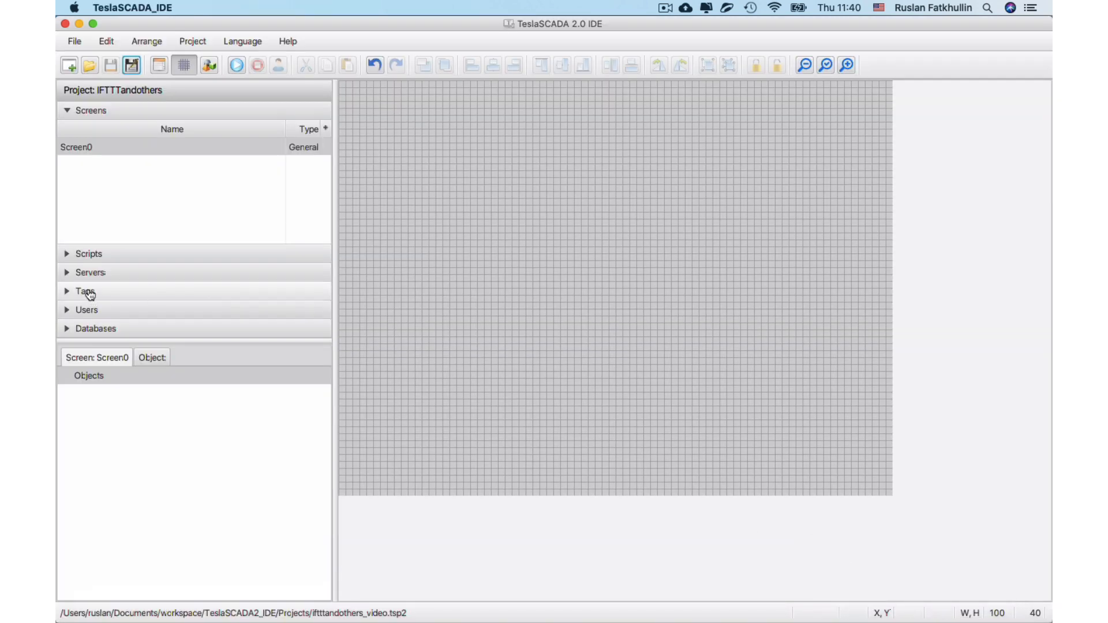
{"action": "left_click", "coordinate": [88, 292]}
{"action": "right_click", "coordinate": [100, 282]}
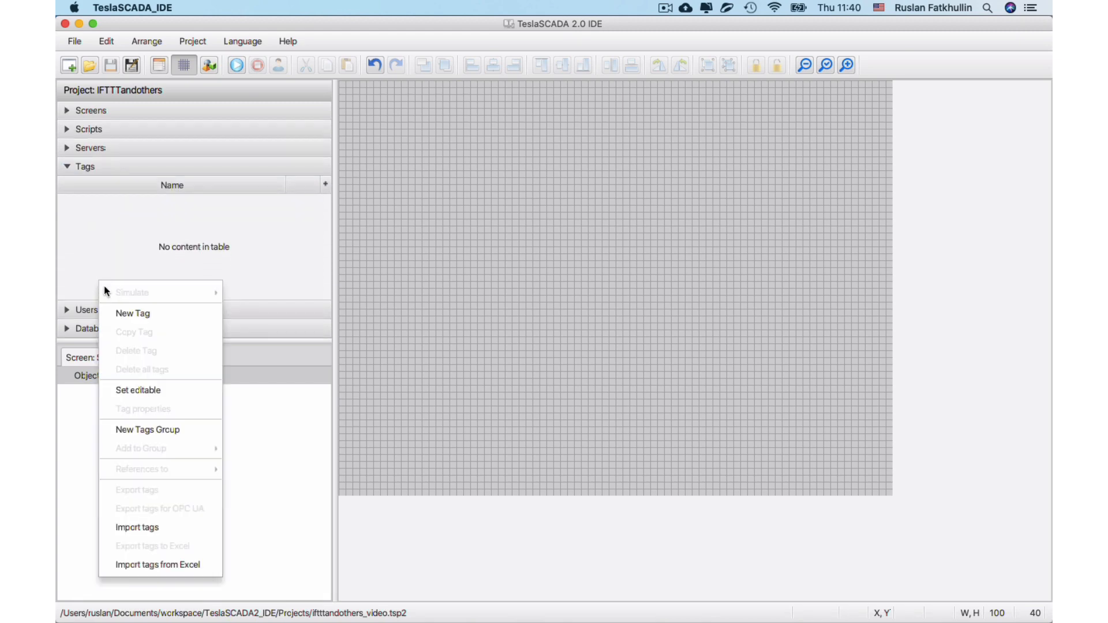
{"action": "left_click", "coordinate": [123, 313]}
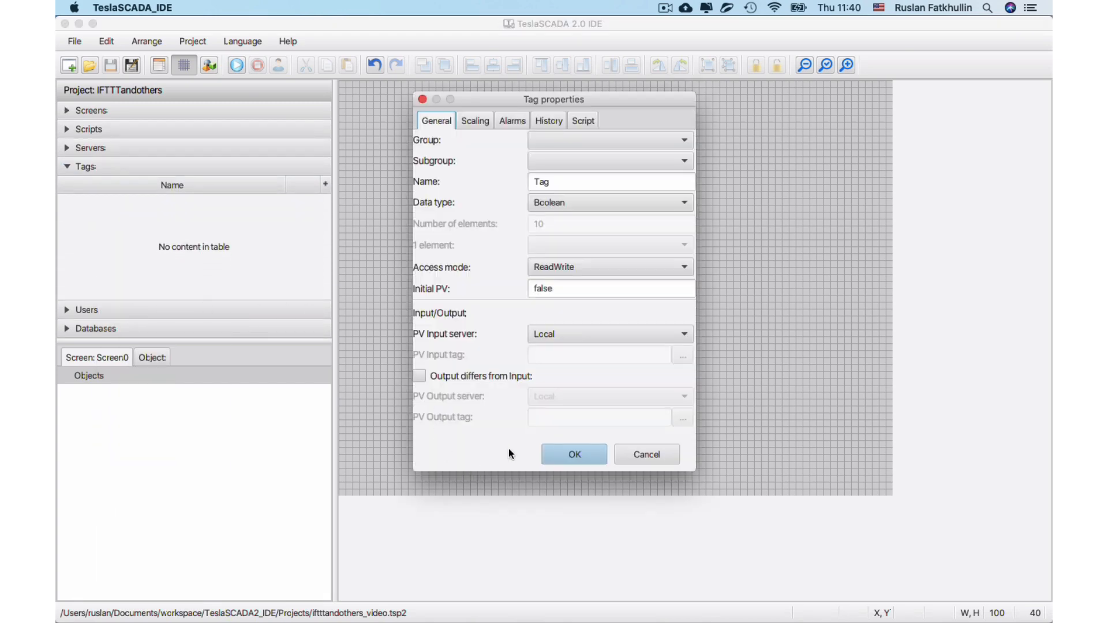
{"action": "left_click", "coordinate": [549, 453]}
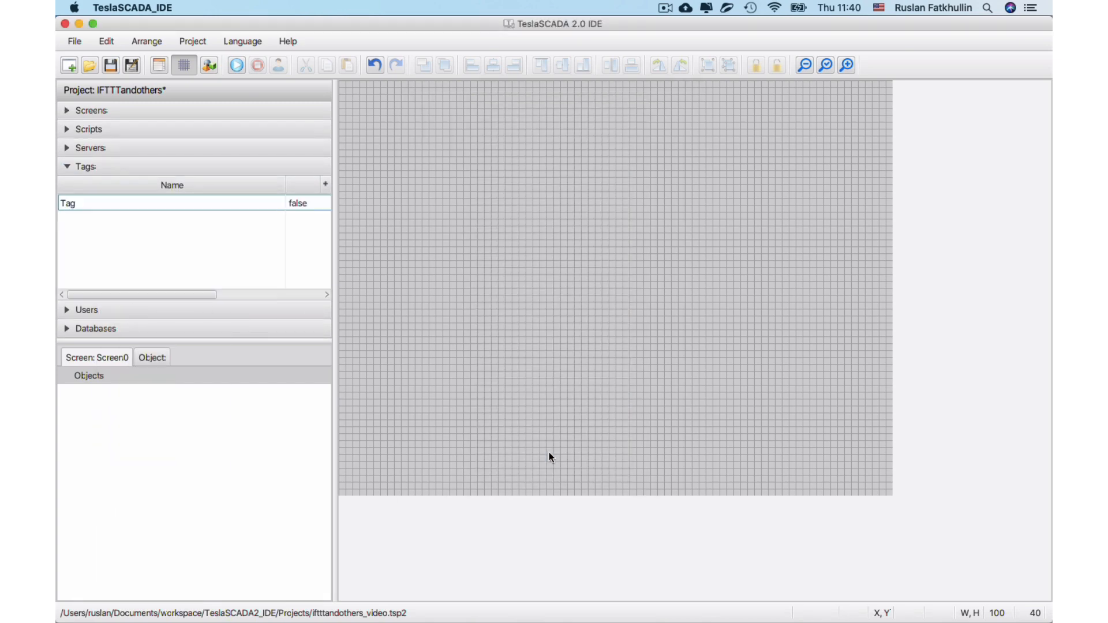
Create a new script with the script type Tag and begin its code with ifttttrigger("
{"action": "left_click", "coordinate": [67, 130]}
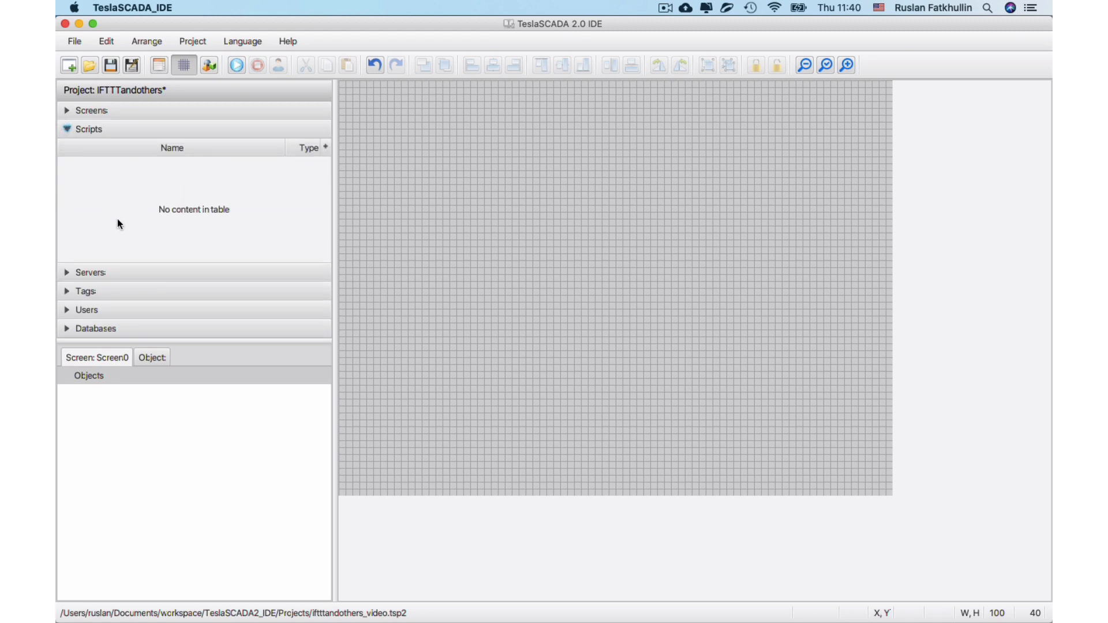
{"action": "right_click", "coordinate": [118, 220]}
{"action": "left_click", "coordinate": [122, 232]}
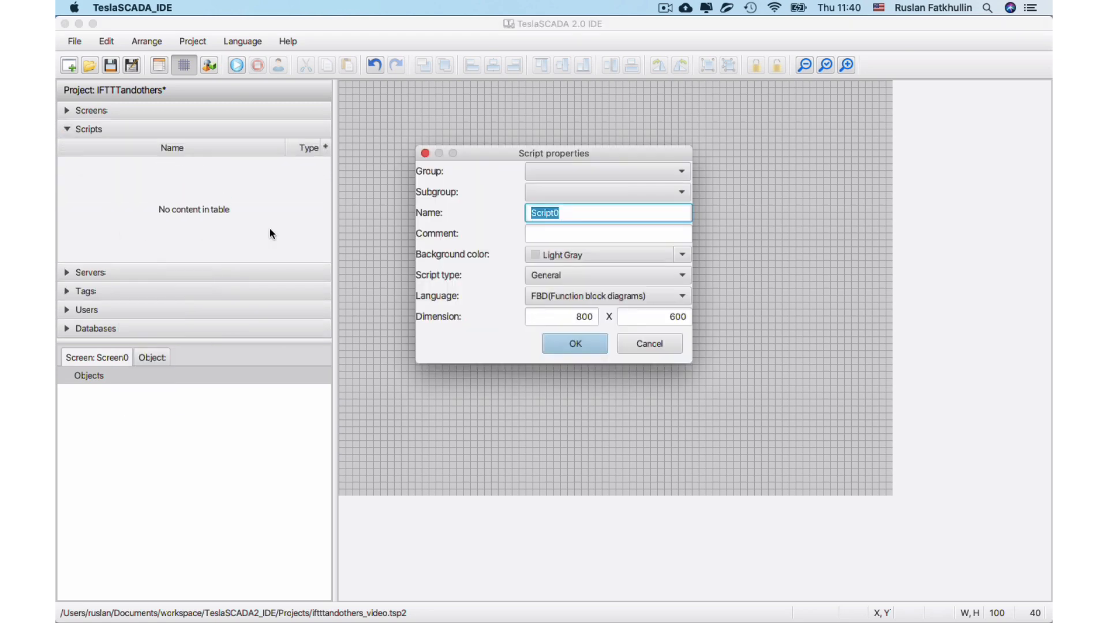
{"action": "left_click", "coordinate": [542, 276]}
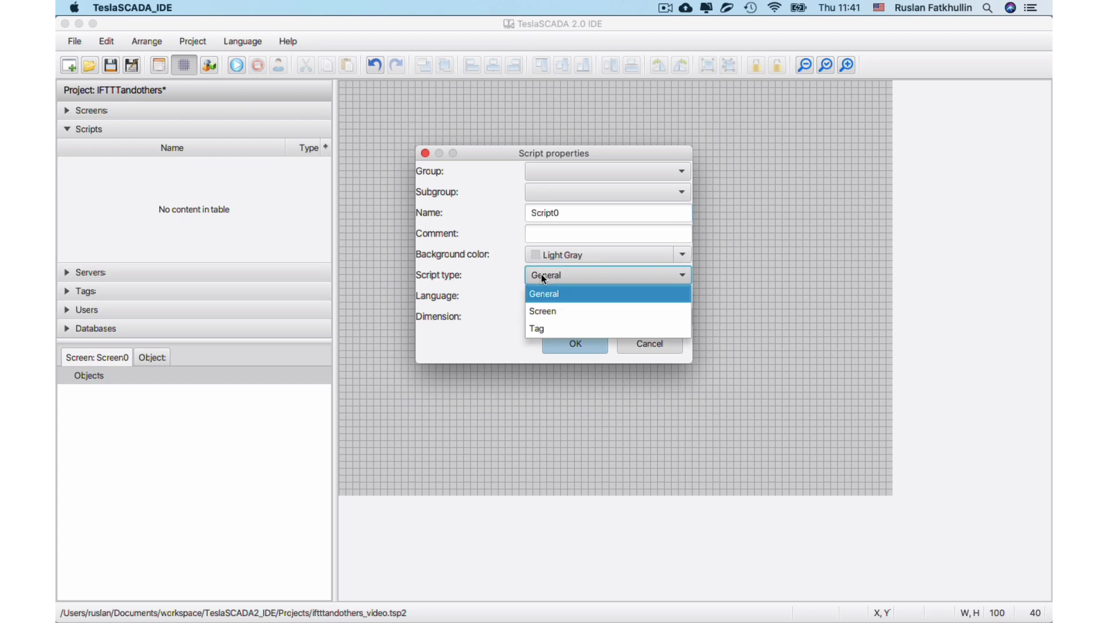
{"action": "left_click", "coordinate": [546, 325]}
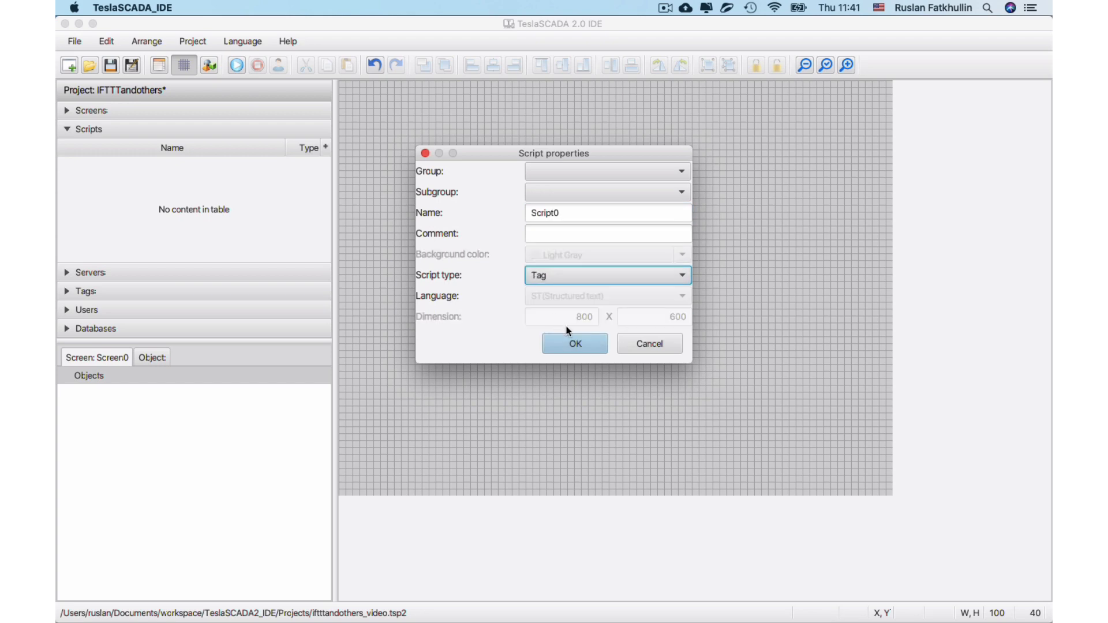
{"action": "left_click", "coordinate": [575, 348]}
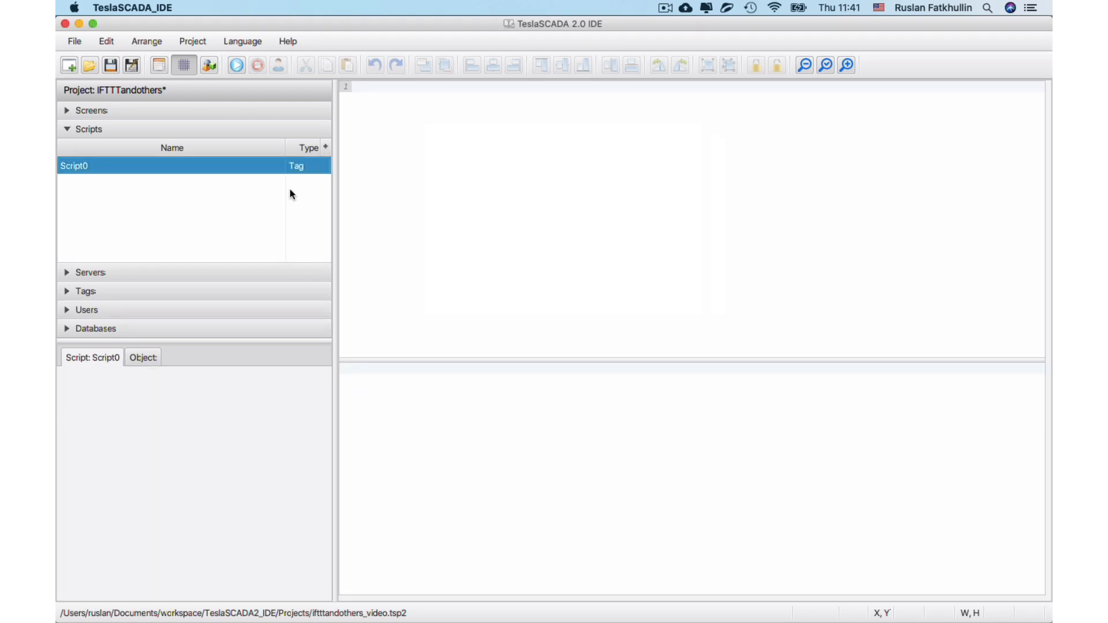
{"action": "left_click", "coordinate": [359, 87]}
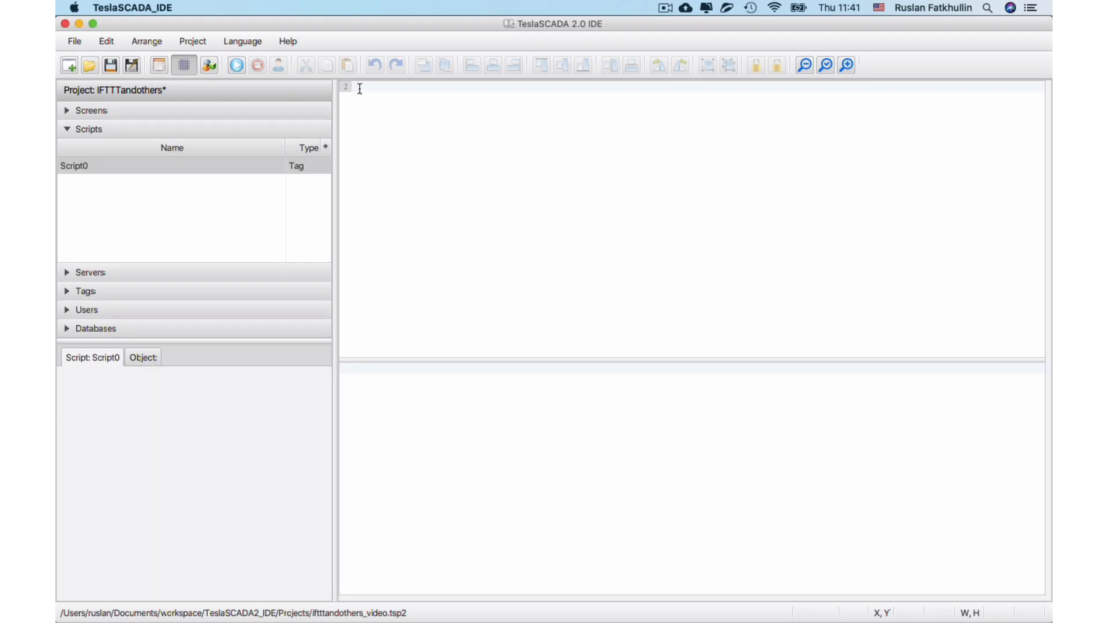
{"action": "type", "text": "ifttttrigger(\""}
Switch to IFTTT in Chrome and open the Webhooks service page from the account's list of services
{"action": "left_click", "coordinate": [306, 593]}
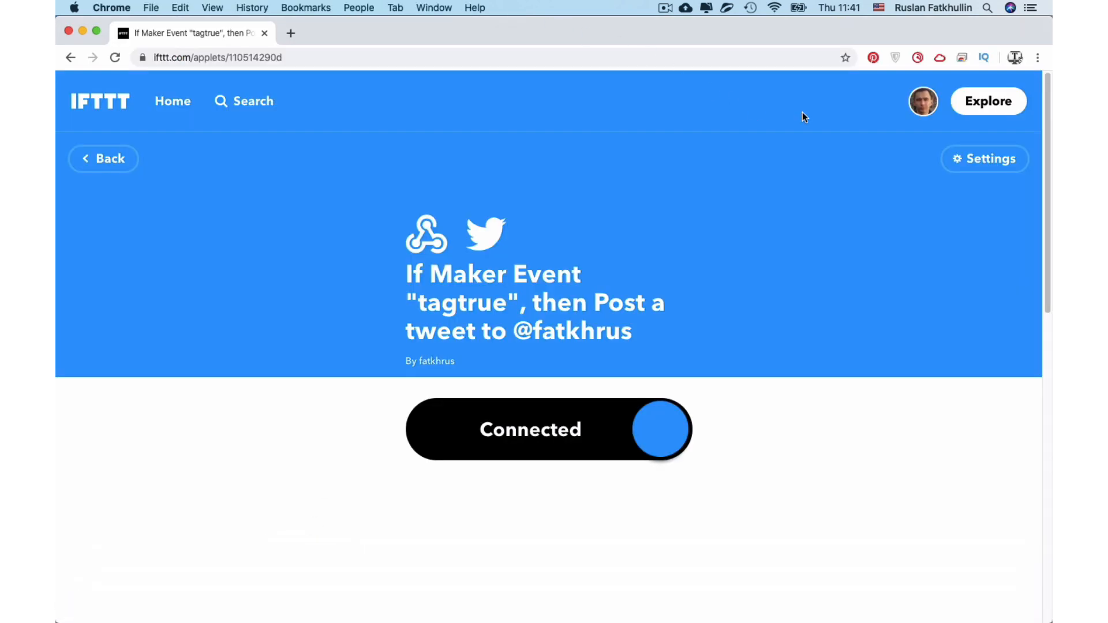
{"action": "left_click", "coordinate": [923, 102]}
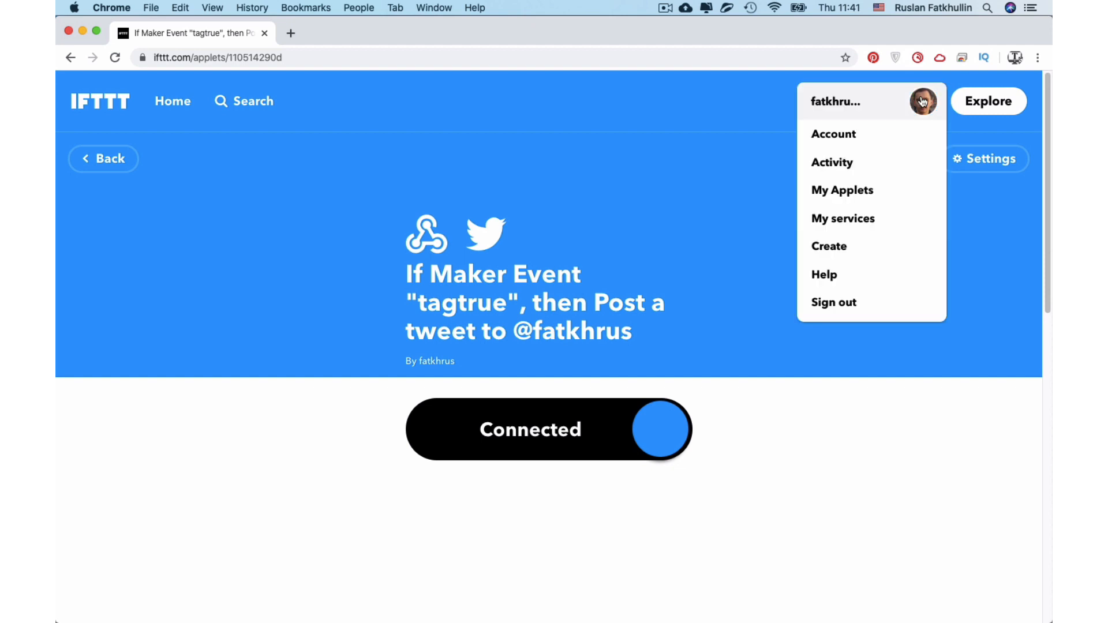
{"action": "left_click", "coordinate": [908, 216]}
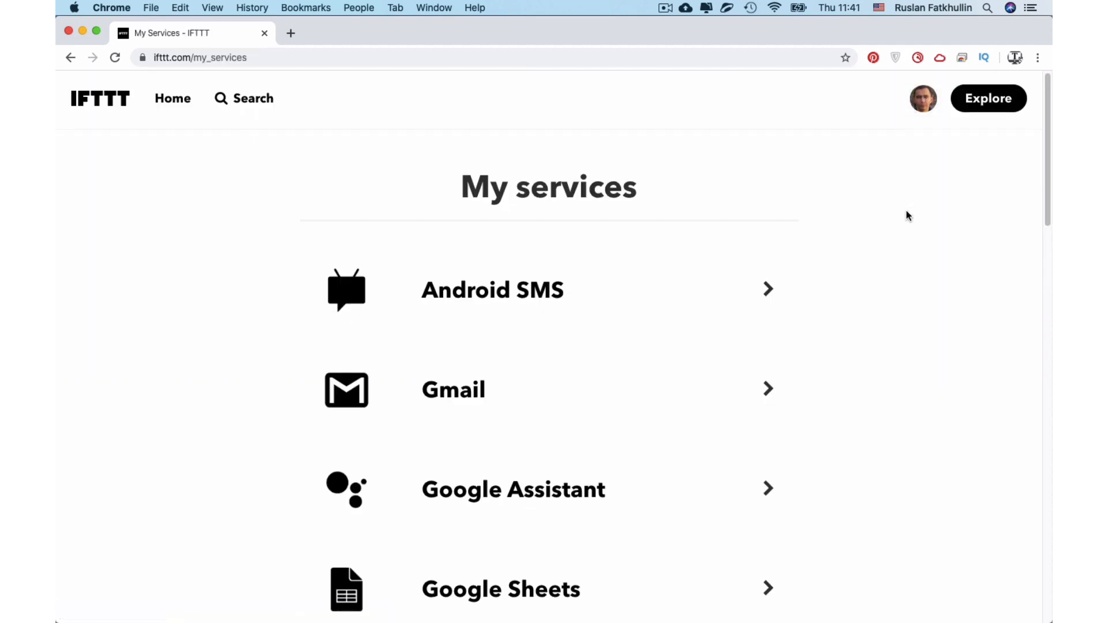
{"action": "scroll", "coordinate": [906, 215], "scroll_direction": "down", "scroll_amount": 15}
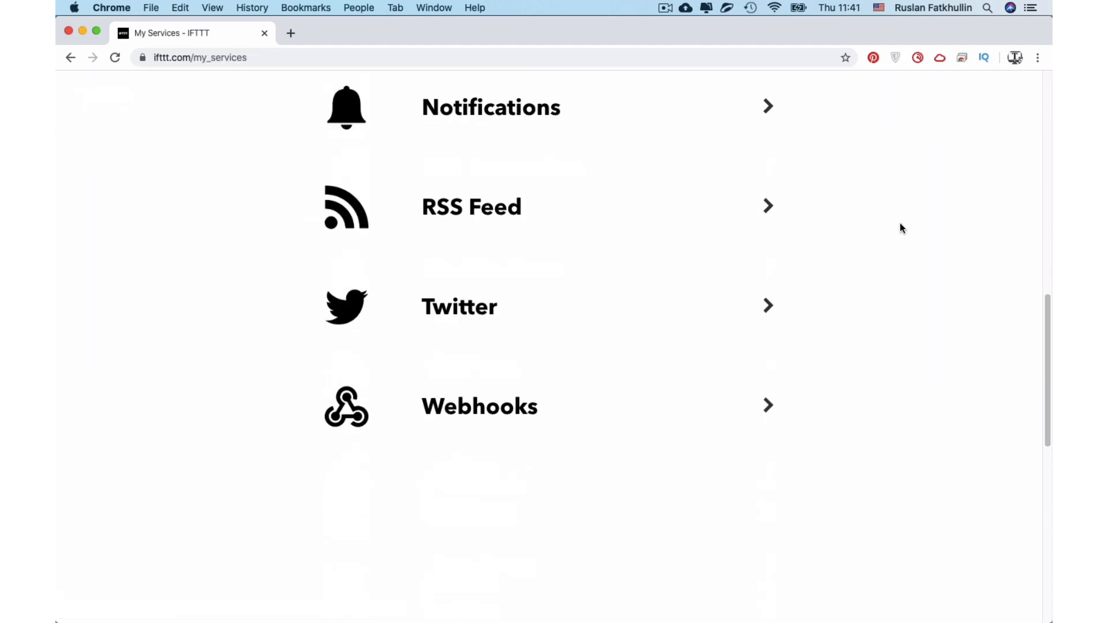
{"action": "left_click", "coordinate": [469, 400]}
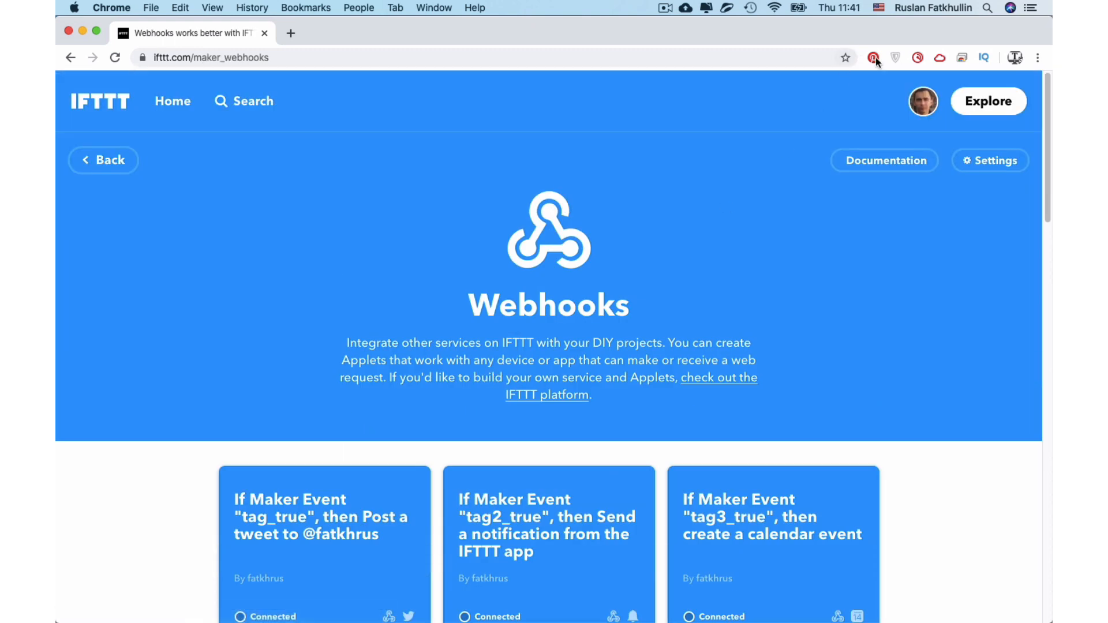
Open the Webhooks settings and copy the account key from the end of the maker.ifttt.com/use URL
{"action": "left_click", "coordinate": [981, 165]}
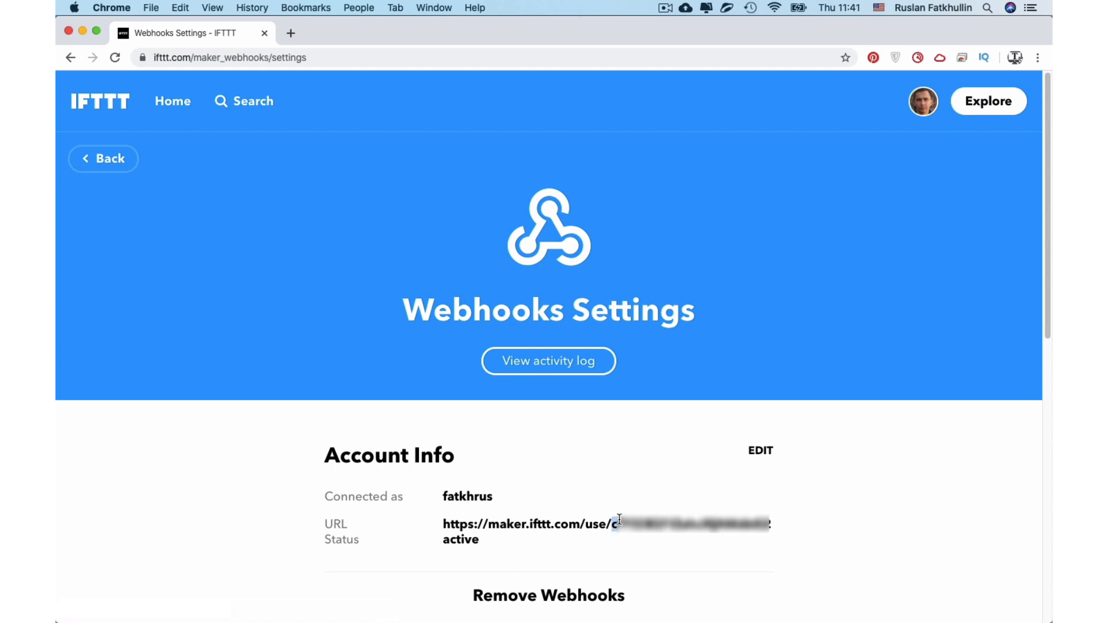
{"action": "left_click_drag", "start_coordinate": [614, 522], "coordinate": [776, 521]}
{"action": "right_click", "coordinate": [759, 520]}
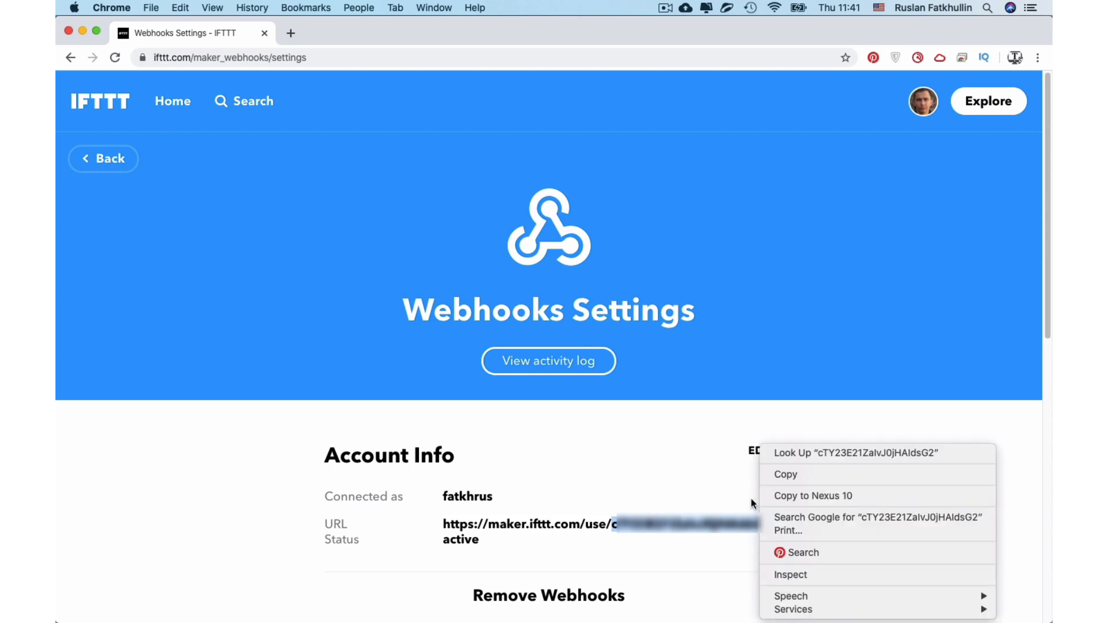
{"action": "left_click", "coordinate": [762, 473]}
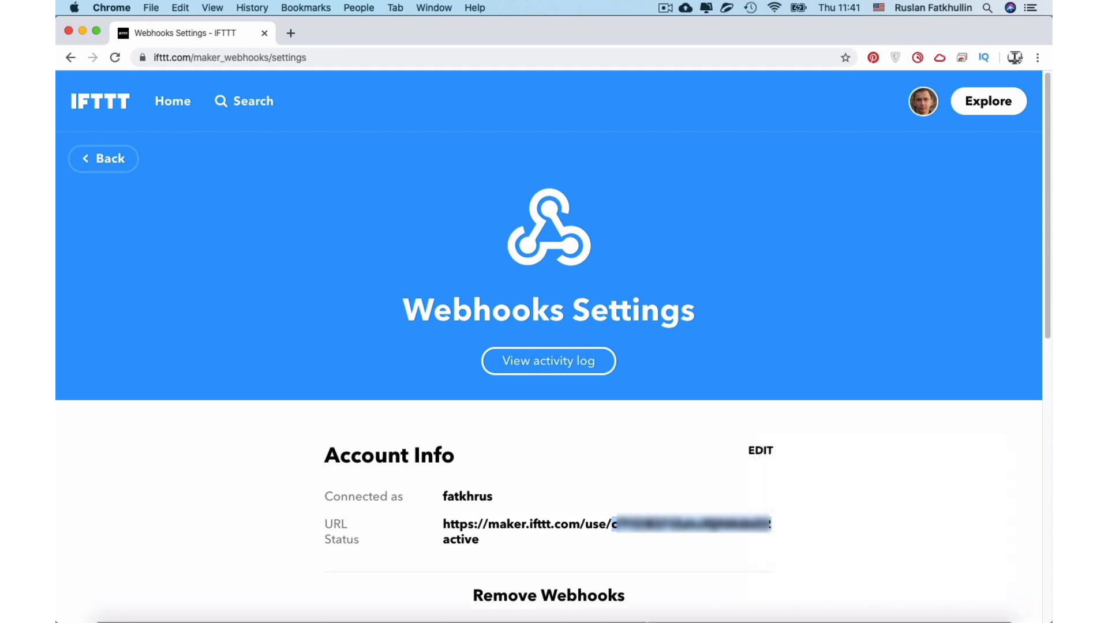
In TeslaSCADA IDE, paste the Webhooks key into ifttttrigger and complete the call with "tagtrue", "Tag's value become true", "", "");
{"action": "mouse_move", "coordinate": [871, 621]}
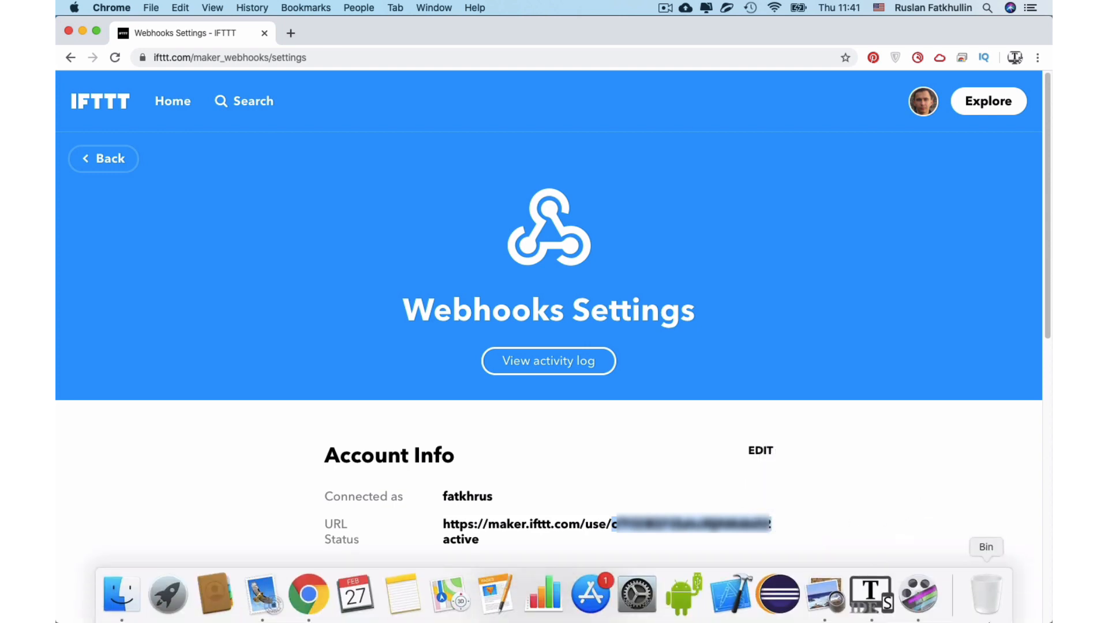
{"action": "left_click", "coordinate": [882, 596]}
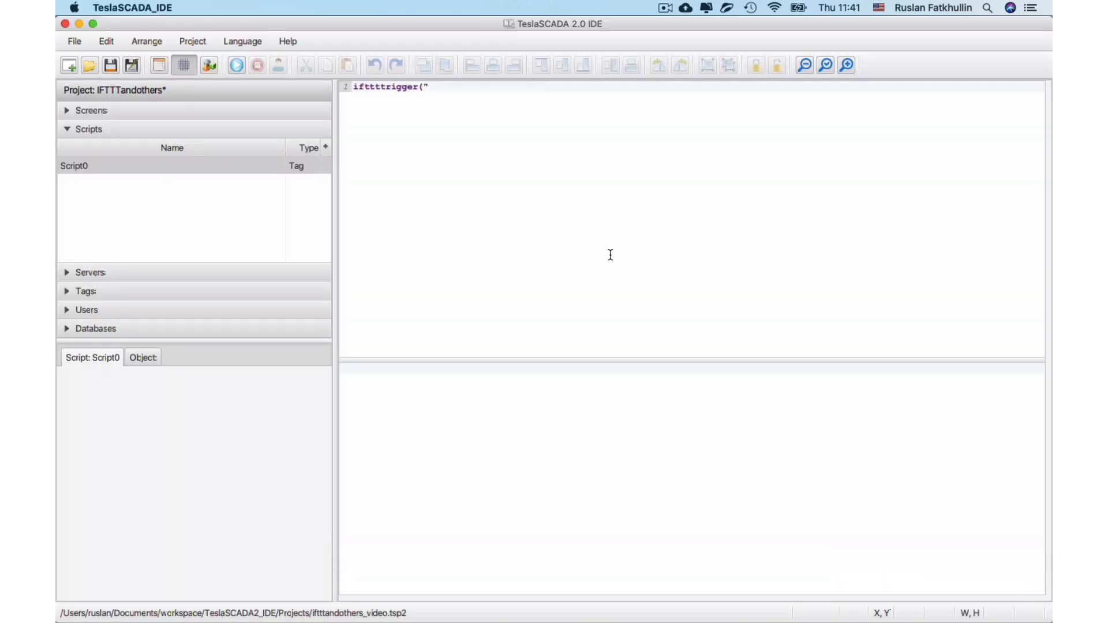
{"action": "key", "text": "super+v"}
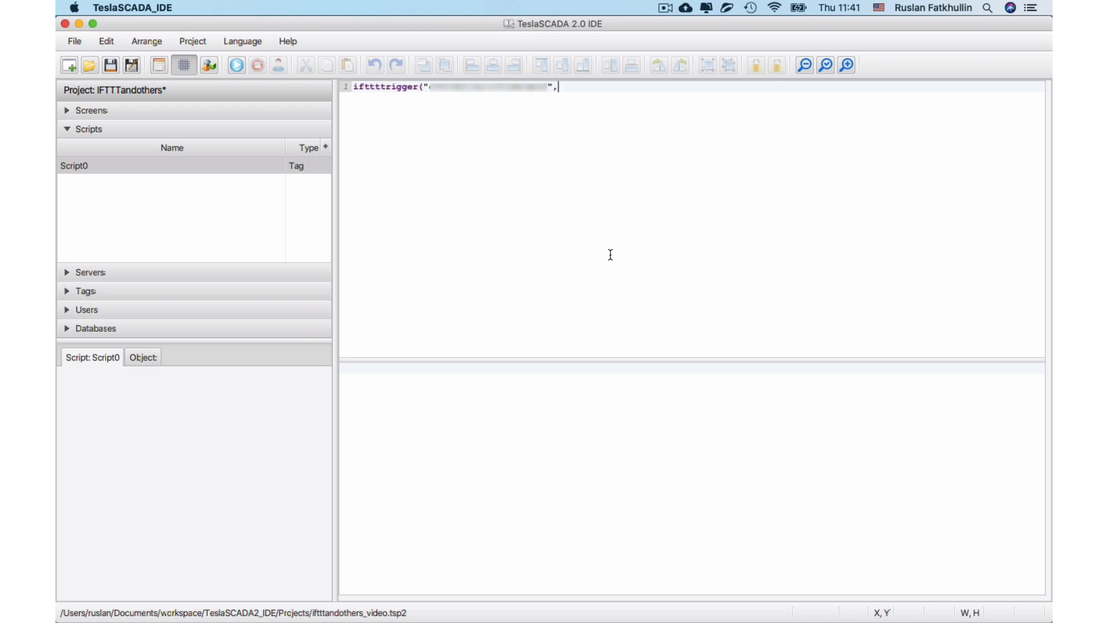
{"action": "type", "text": "\", \"tag"}
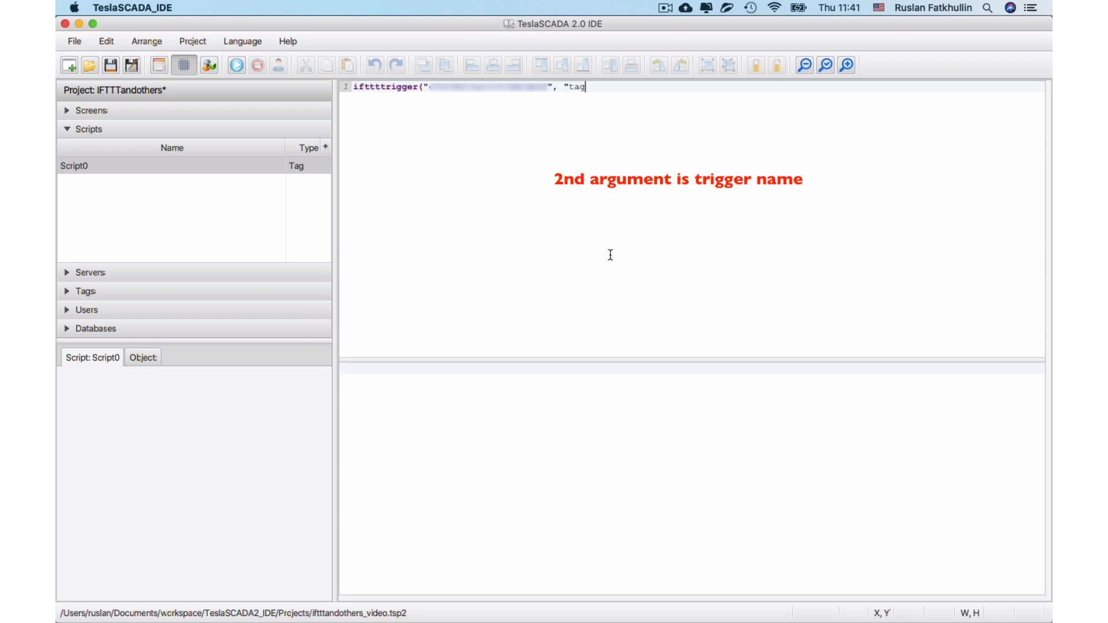
{"action": "type", "text": "true\", \"Ta"}
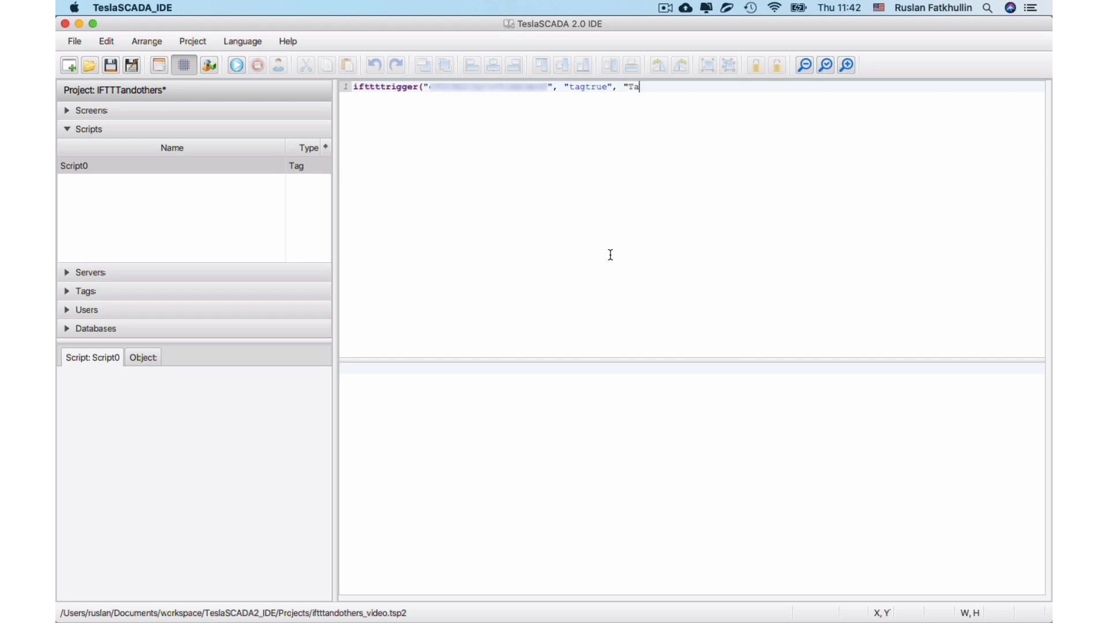
{"action": "type", "text": "g\"s value"}
{"action": "type", "text": "become true\", \"\", \"\");"}
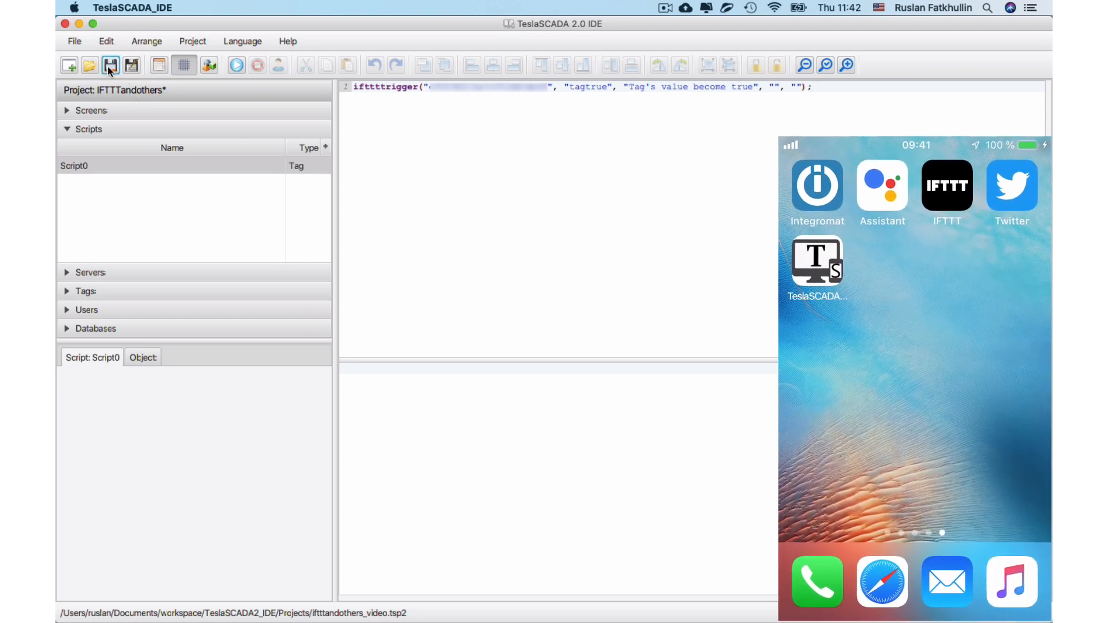
Save the project and run the simulation to test the IFTTT trigger script
{"action": "left_click", "coordinate": [108, 67]}
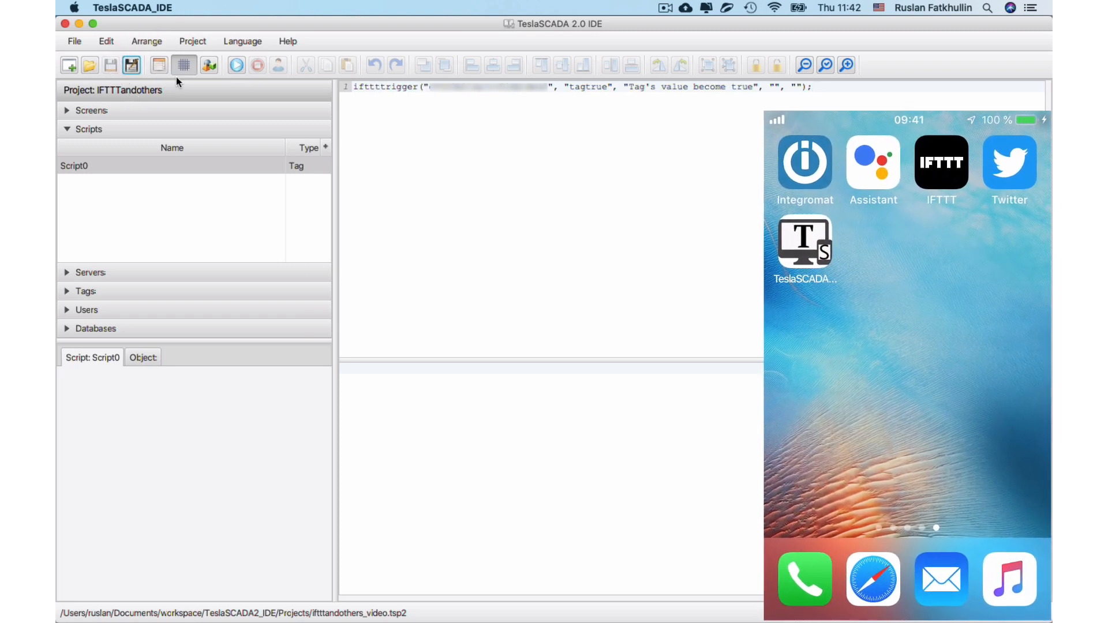
{"action": "left_click", "coordinate": [231, 64]}
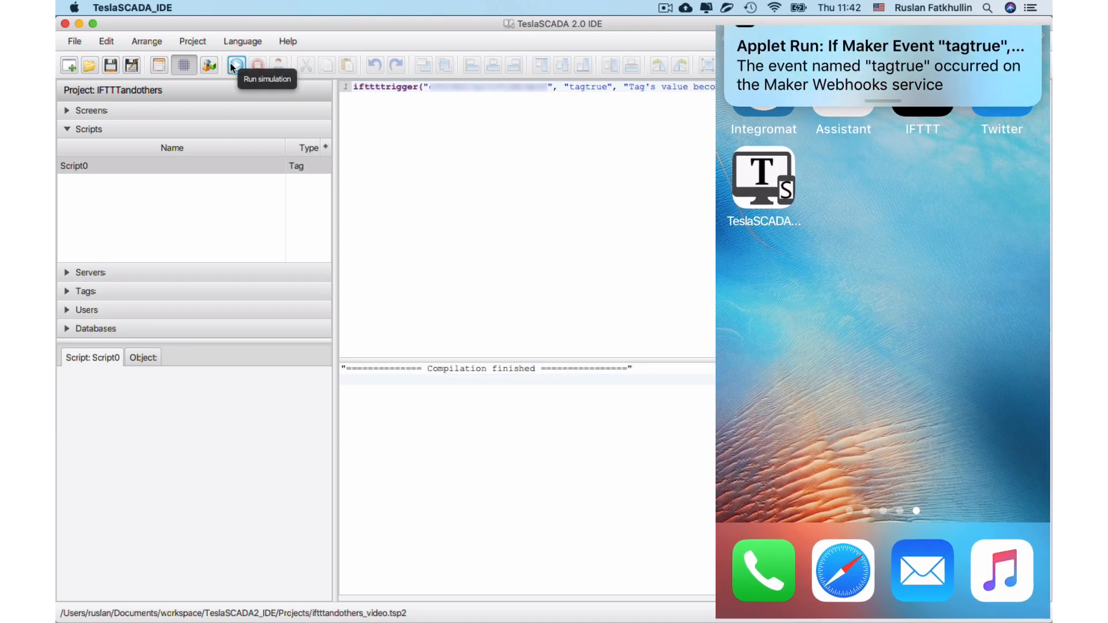
{"action": "left_click", "coordinate": [235, 65]}
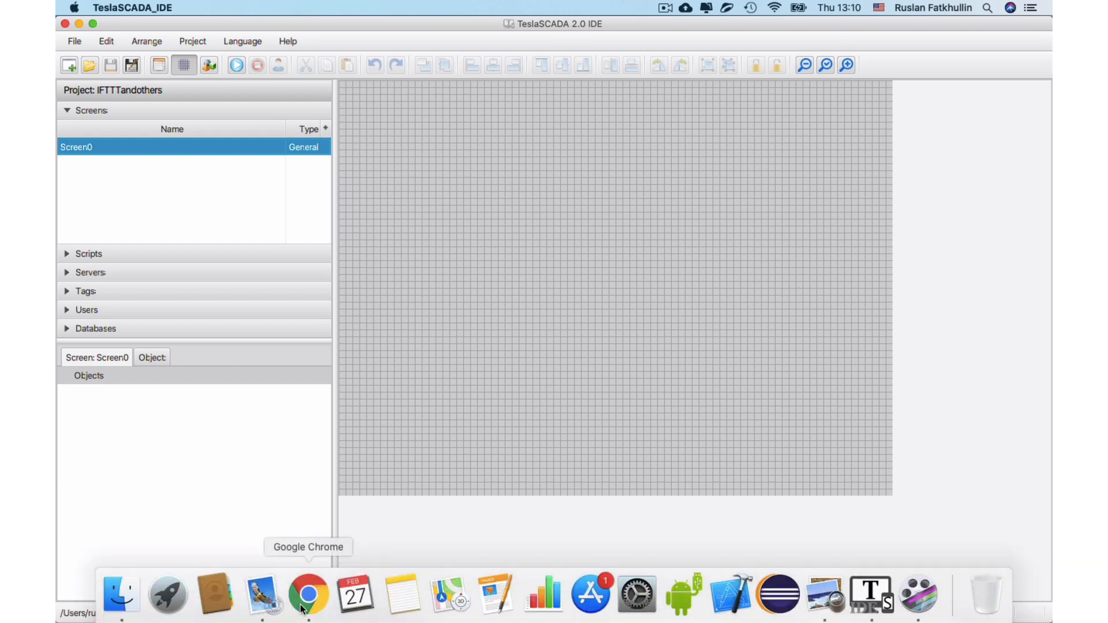
Switch to IFTTT in Chrome and start a new applet with Webhooks as the trigger service
{"action": "left_click", "coordinate": [304, 603]}
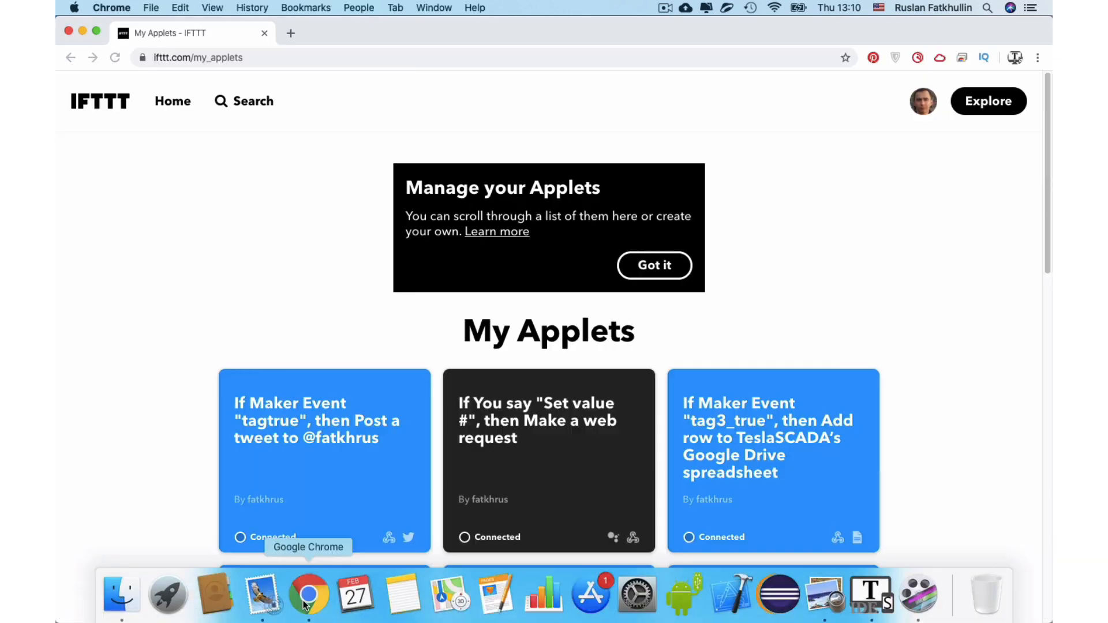
{"action": "left_click", "coordinate": [927, 108]}
{"action": "left_click", "coordinate": [886, 257]}
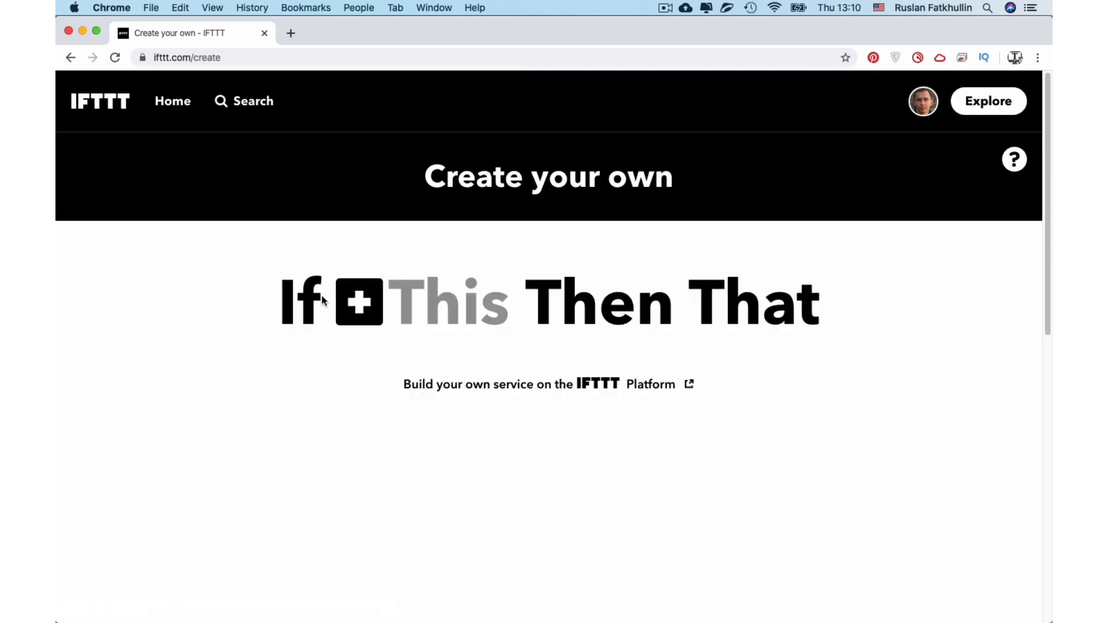
{"action": "left_click", "coordinate": [361, 320]}
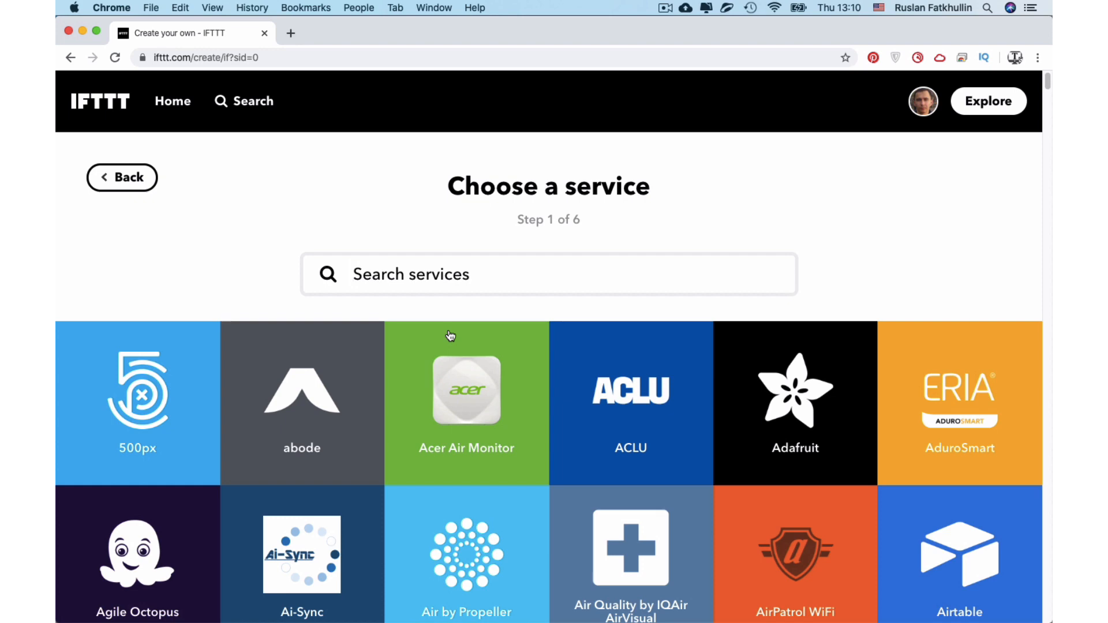
{"action": "type", "text": "web"}
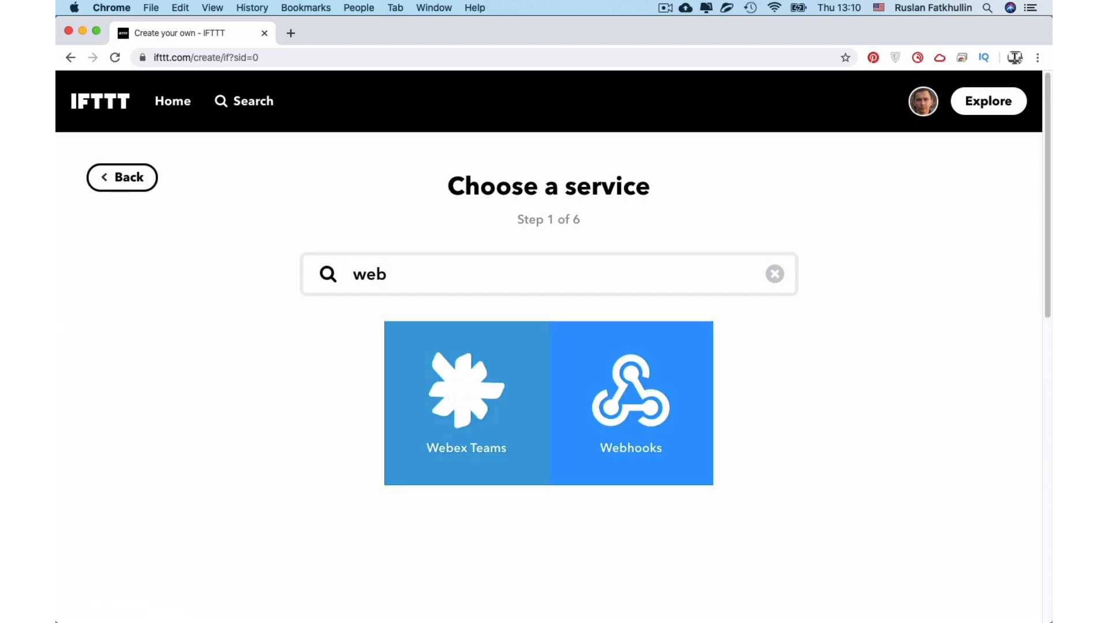
{"action": "left_click", "coordinate": [600, 397]}
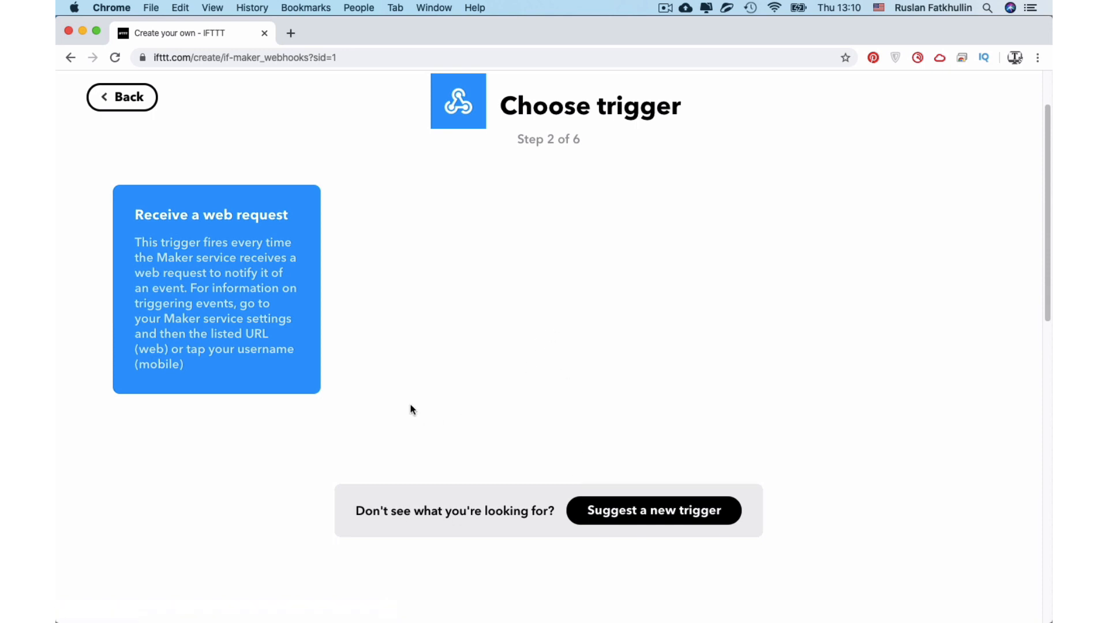
Create a Receive a web request trigger with the event name tagtrue and open the choice of action service
{"action": "left_click", "coordinate": [174, 323]}
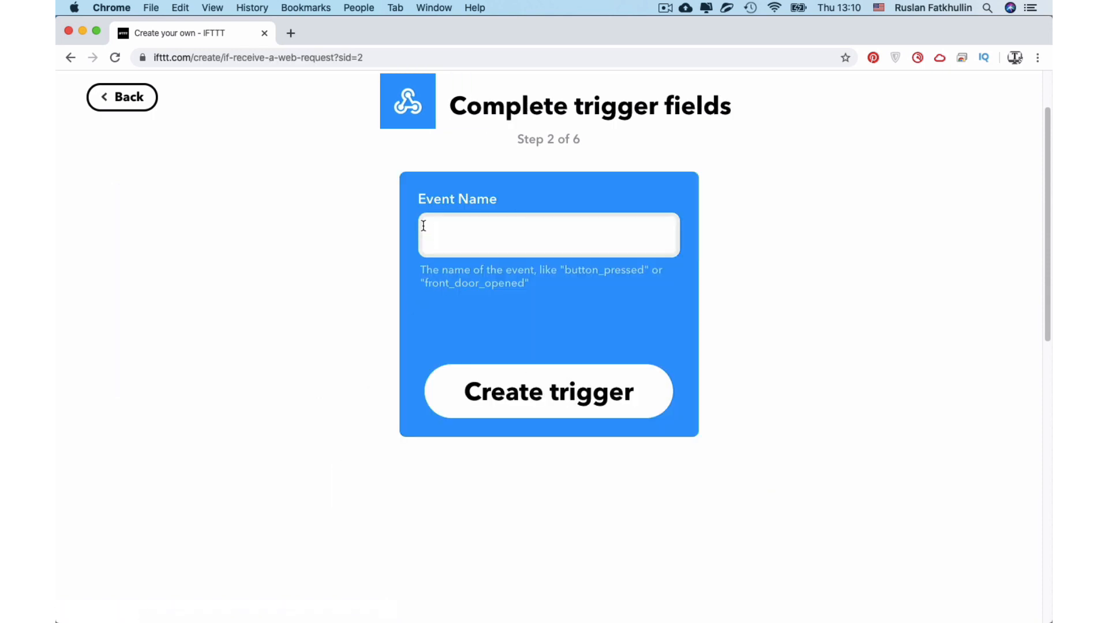
{"action": "type", "text": "tagtrue"}
{"action": "left_click", "coordinate": [520, 403]}
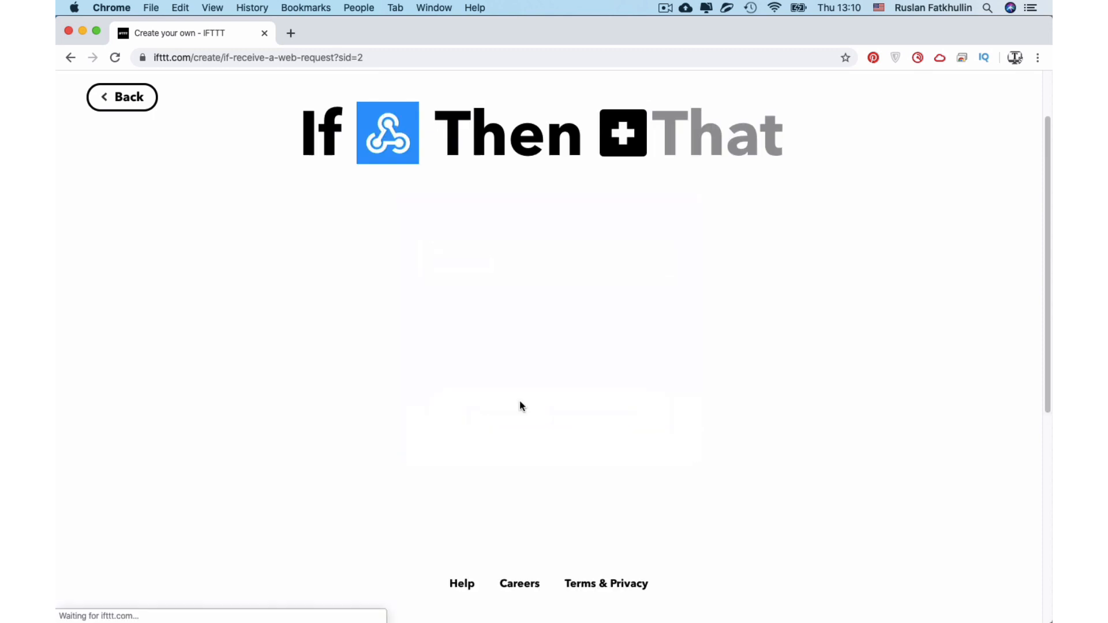
{"action": "left_click", "coordinate": [608, 134]}
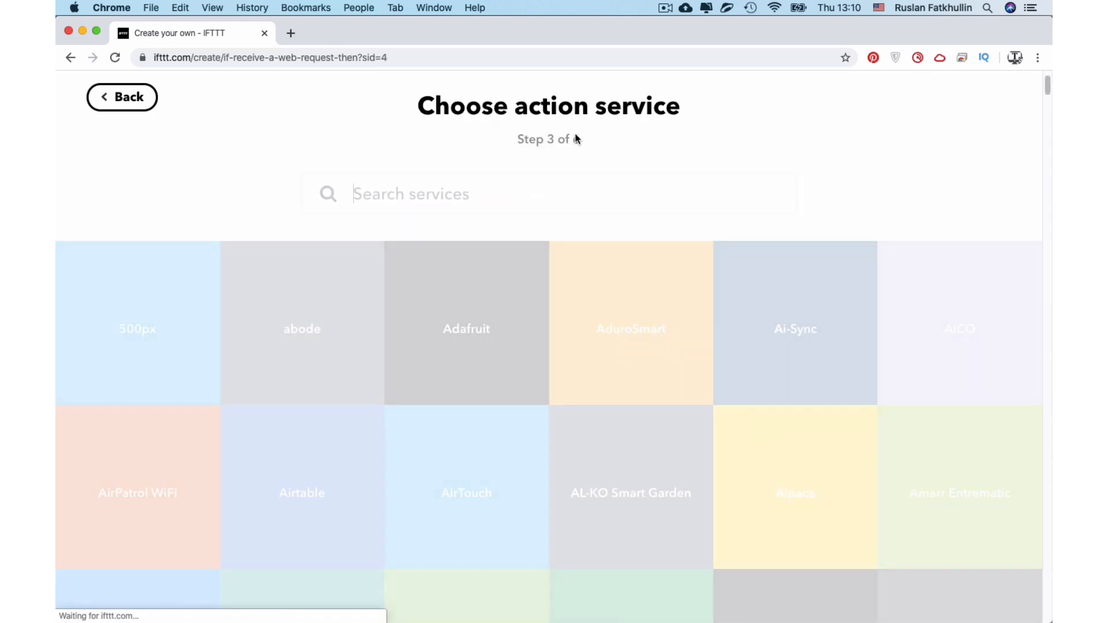
{"action": "type", "text": "pu"}
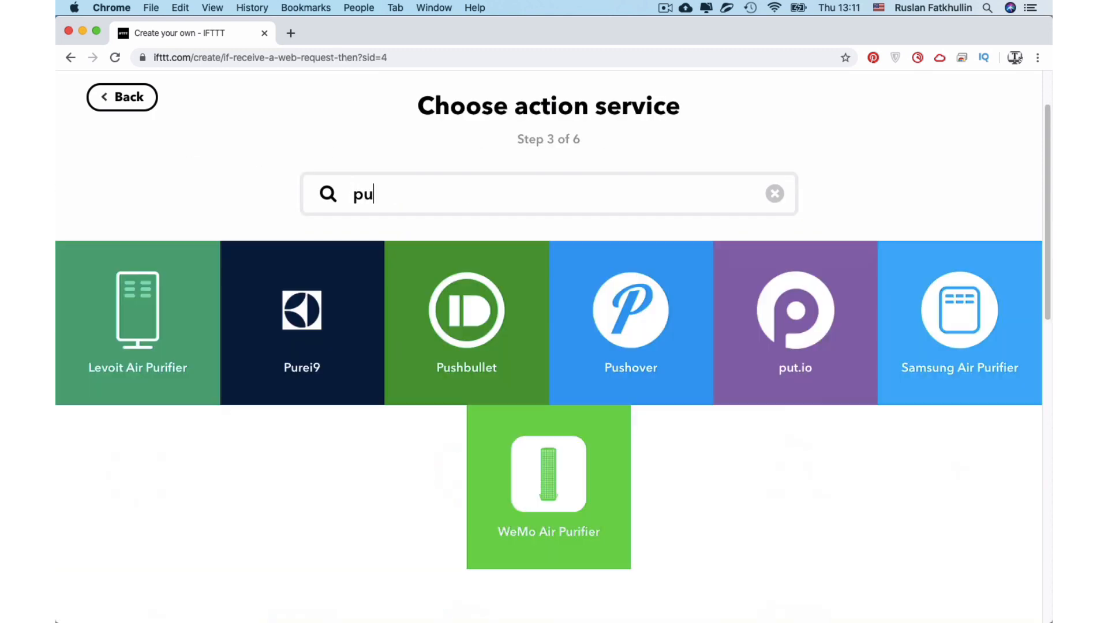
{"action": "type", "text": "s"}
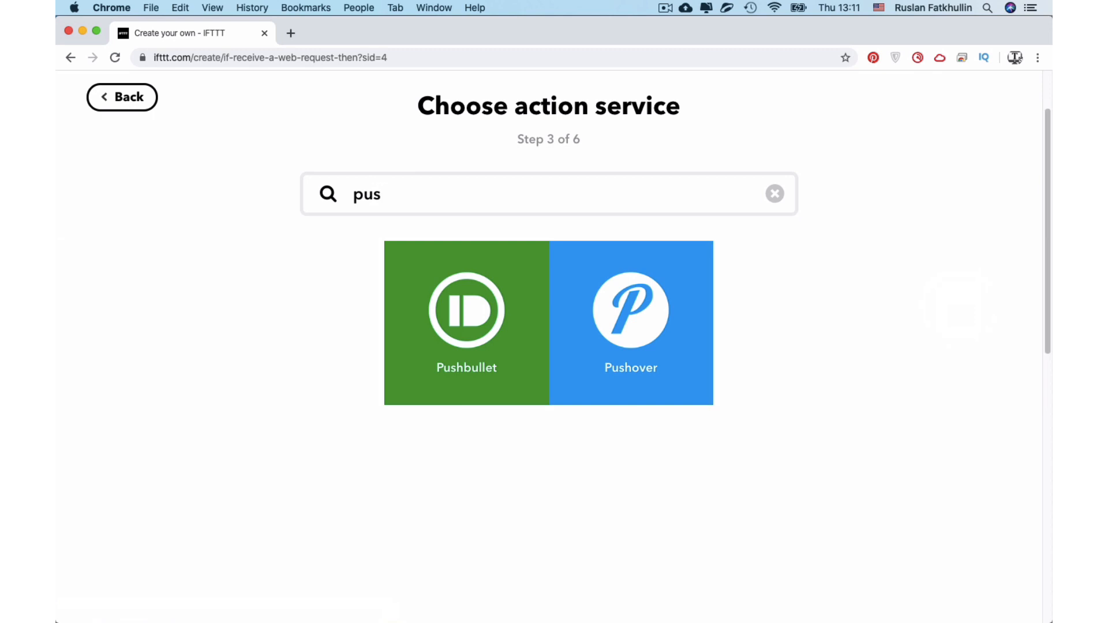
{"action": "key", "text": "BackSpace"}
{"action": "key", "text": "BackSpace"}
{"action": "key", "text": "BackSpace"}
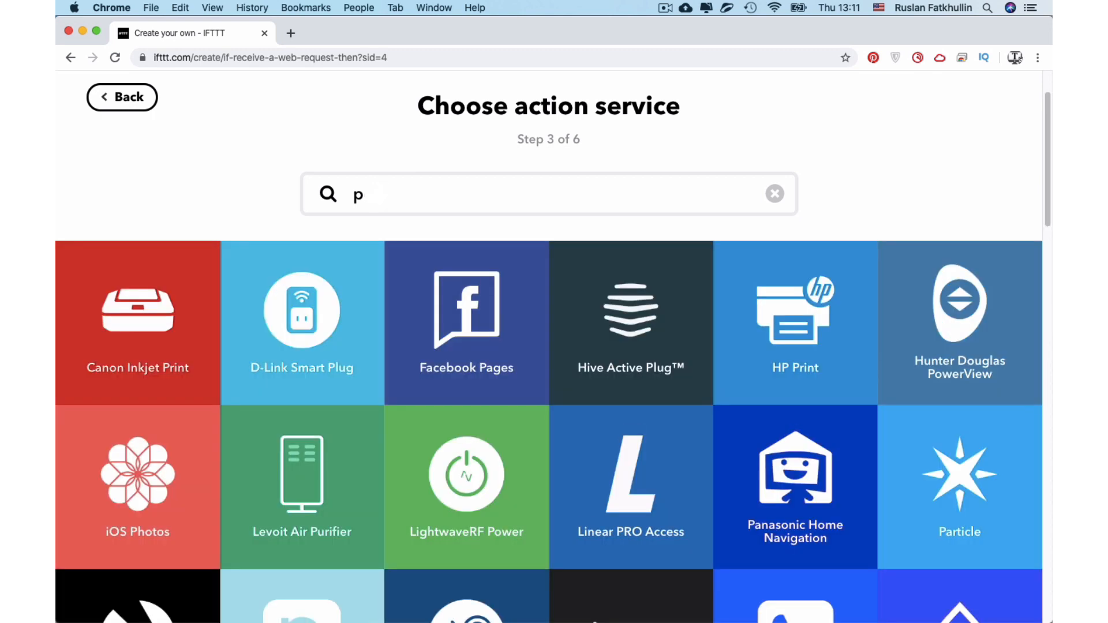
Search the action services for "not" and choose Notifications with the action Send a notification from the IFTTT app
{"action": "type", "text": "not"}
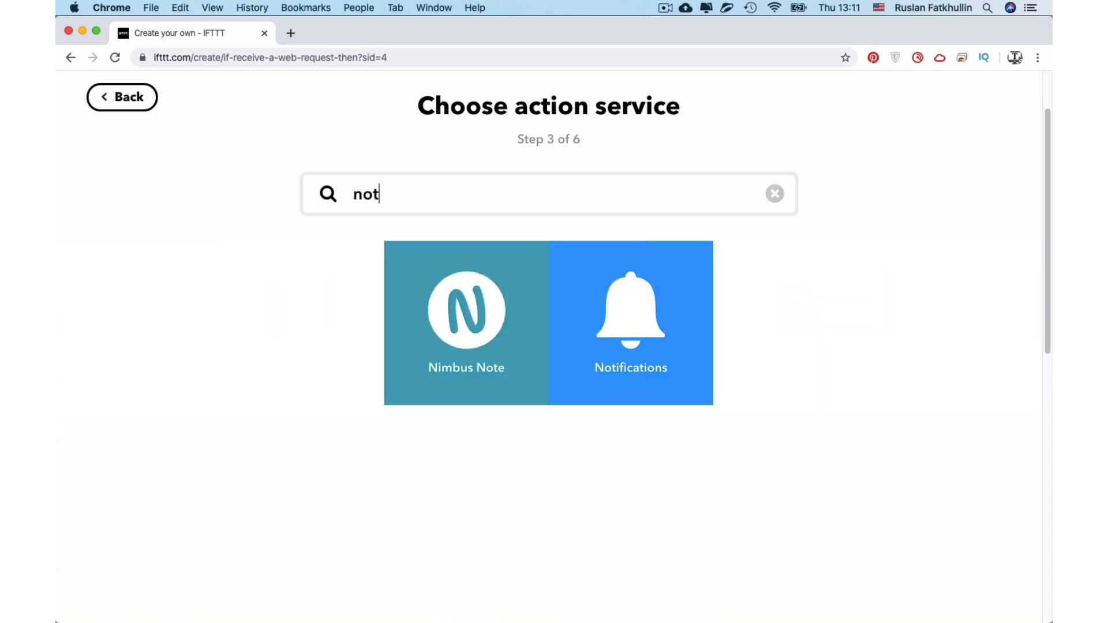
{"action": "left_click", "coordinate": [554, 293]}
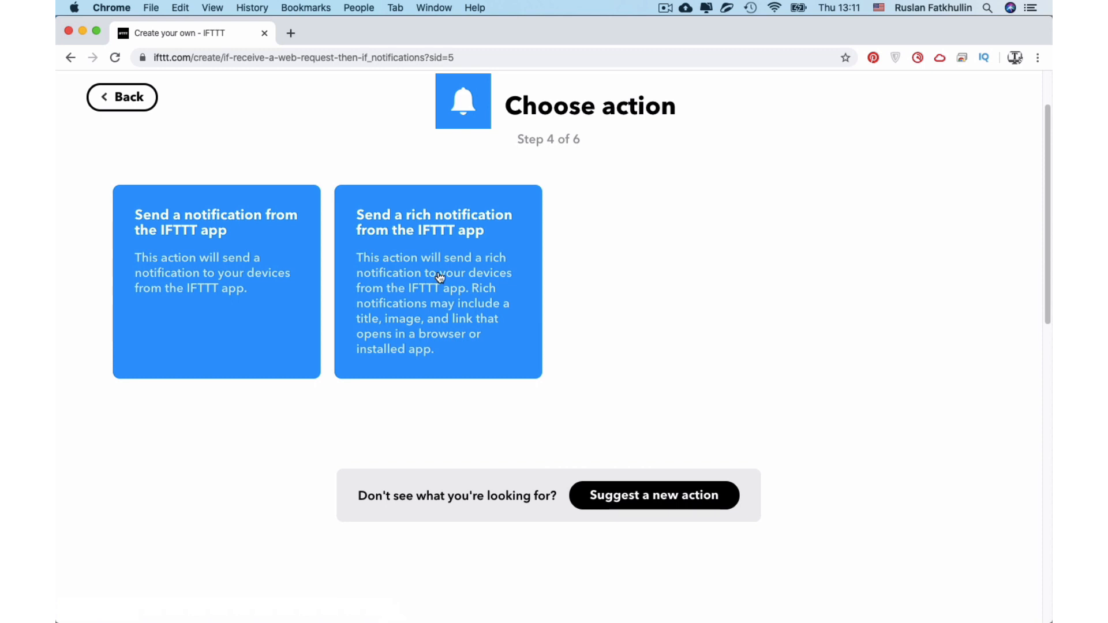
{"action": "left_click", "coordinate": [289, 280]}
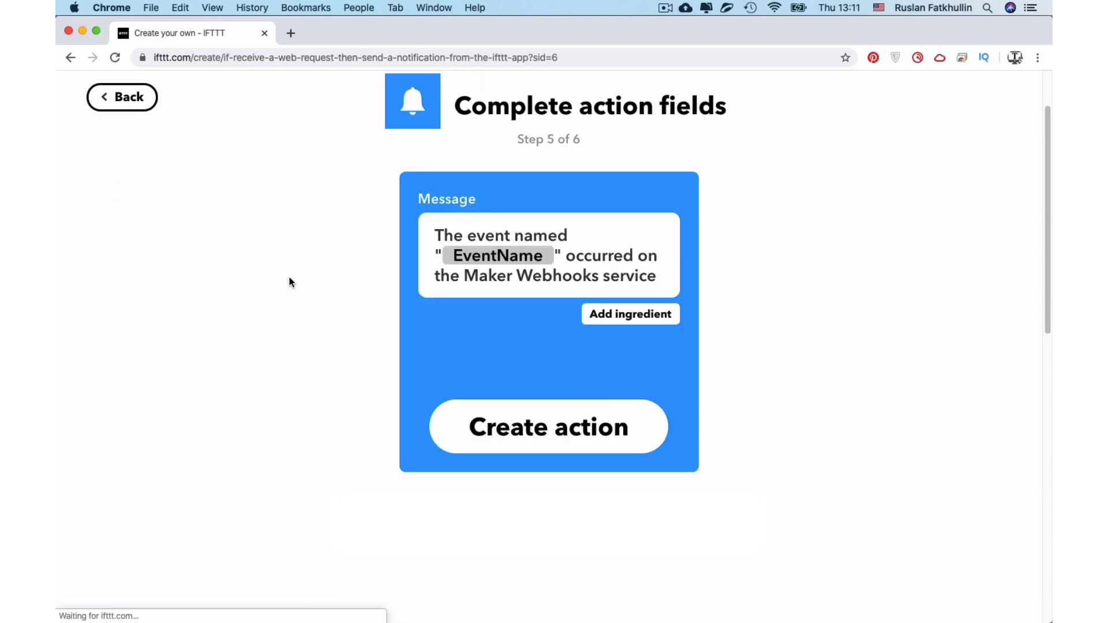
Replace the default notification message with the Value1 ingredient, create the action, and finish the applet
{"action": "left_click_drag", "start_coordinate": [667, 277], "coordinate": [371, 235]}
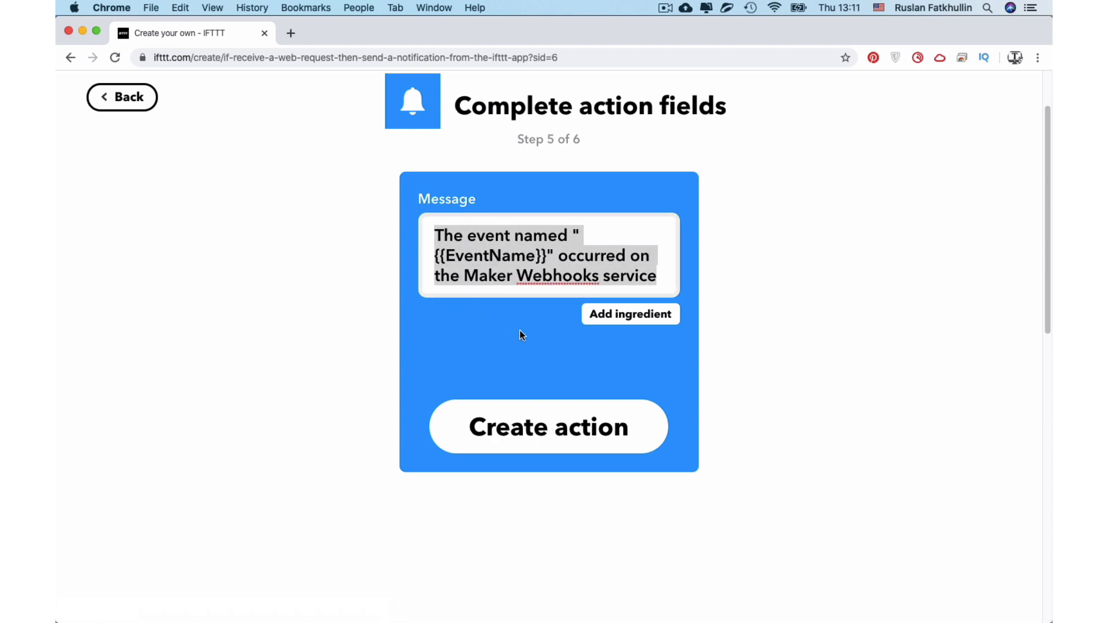
{"action": "key", "text": "BackSpace"}
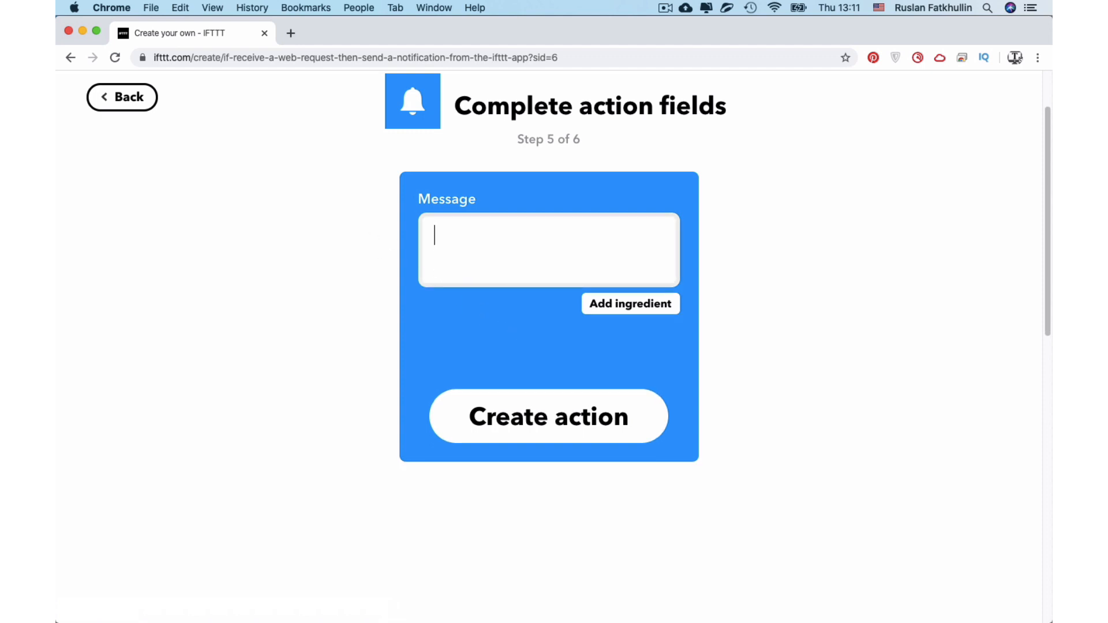
{"action": "left_click", "coordinate": [664, 309]}
{"action": "left_click", "coordinate": [651, 357]}
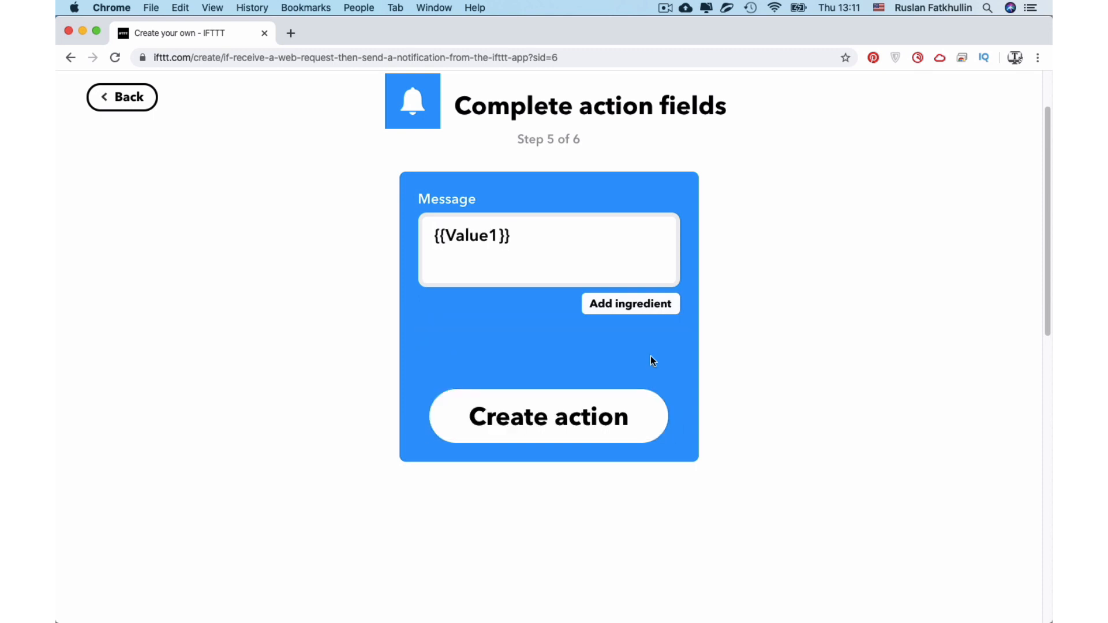
{"action": "left_click", "coordinate": [655, 424]}
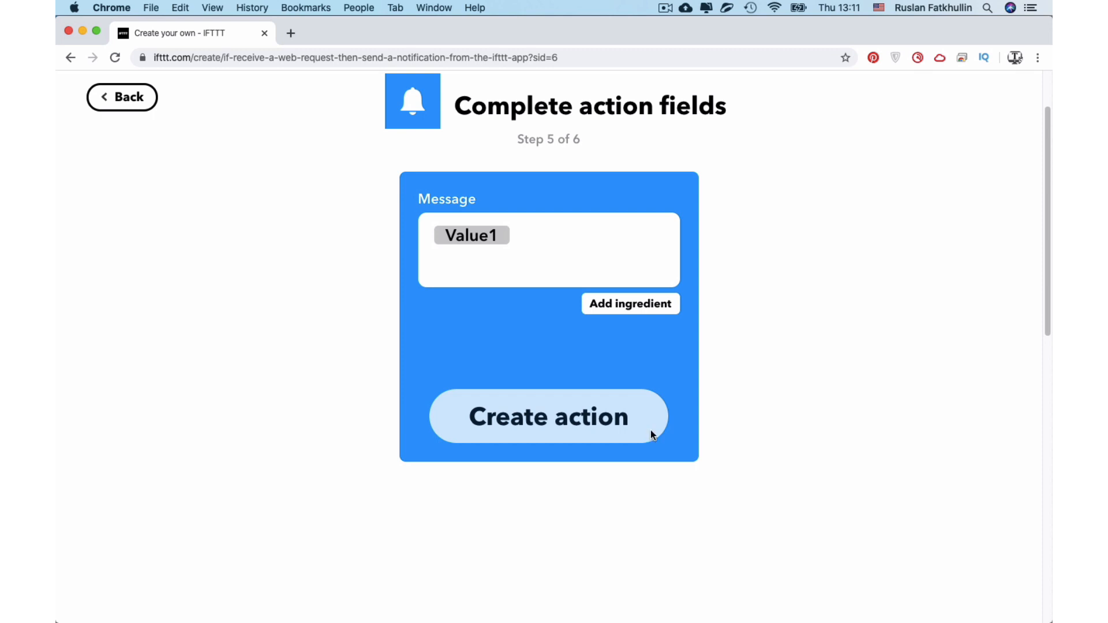
{"action": "left_click", "coordinate": [651, 434]}
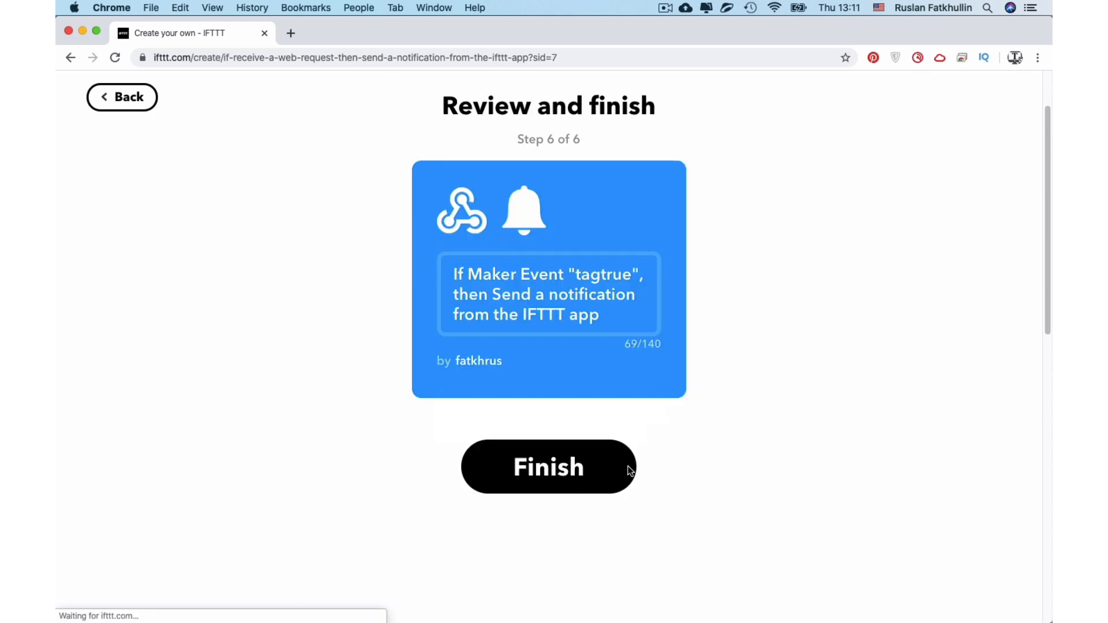
{"action": "left_click", "coordinate": [538, 475]}
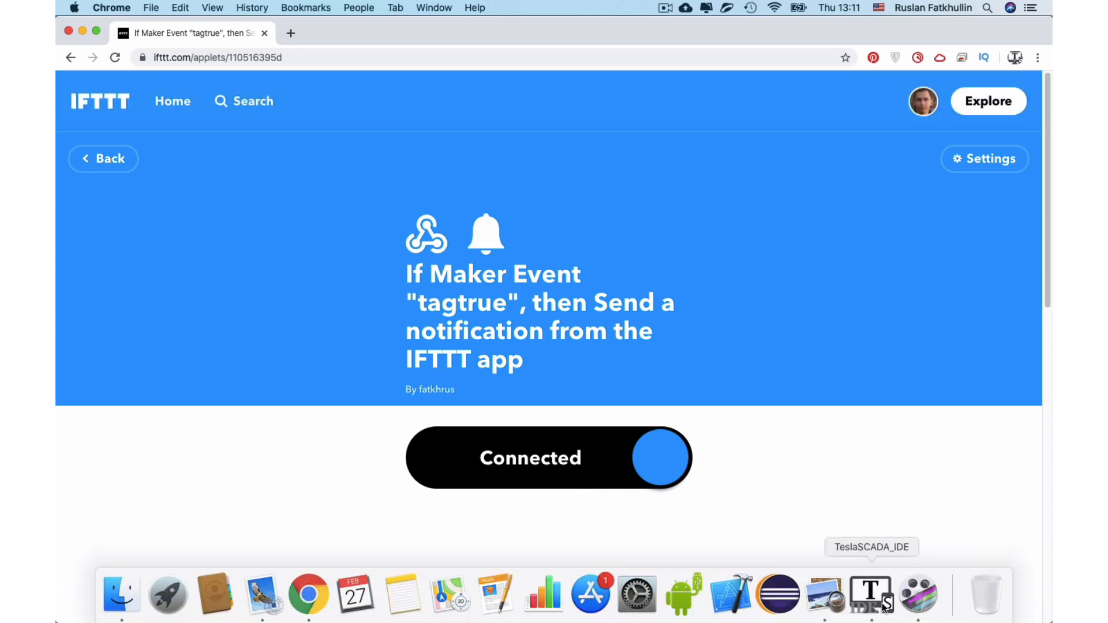
Switch to TeslaSCADA IDE and add a Button object from the Buttons and Switches library to Screen0
{"action": "left_click", "coordinate": [882, 605]}
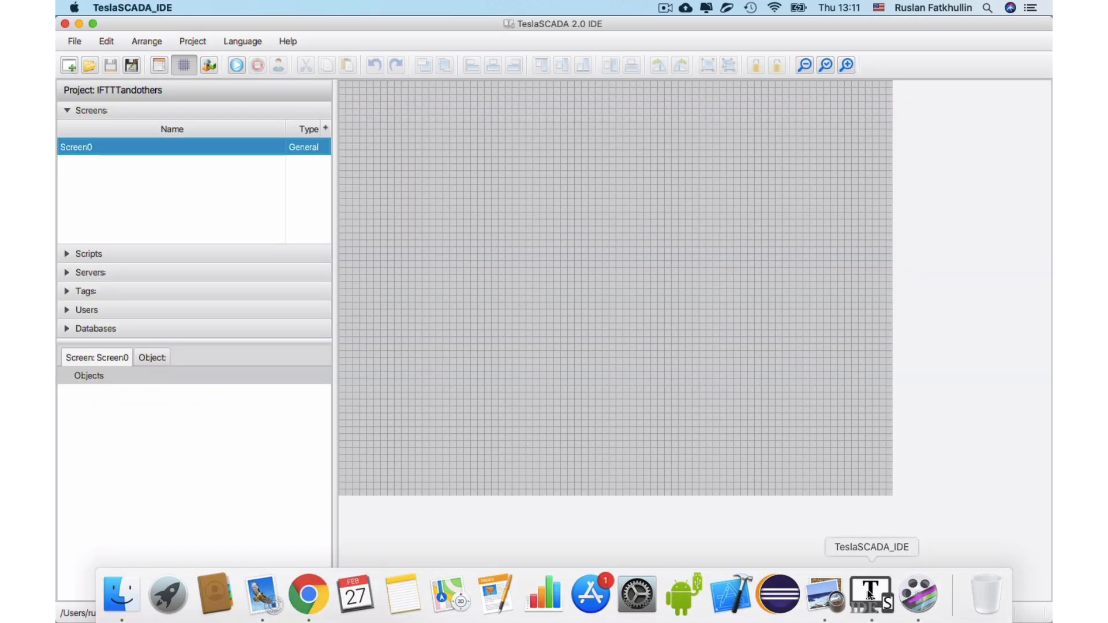
{"action": "right_click", "coordinate": [440, 149]}
{"action": "left_click", "coordinate": [476, 160]}
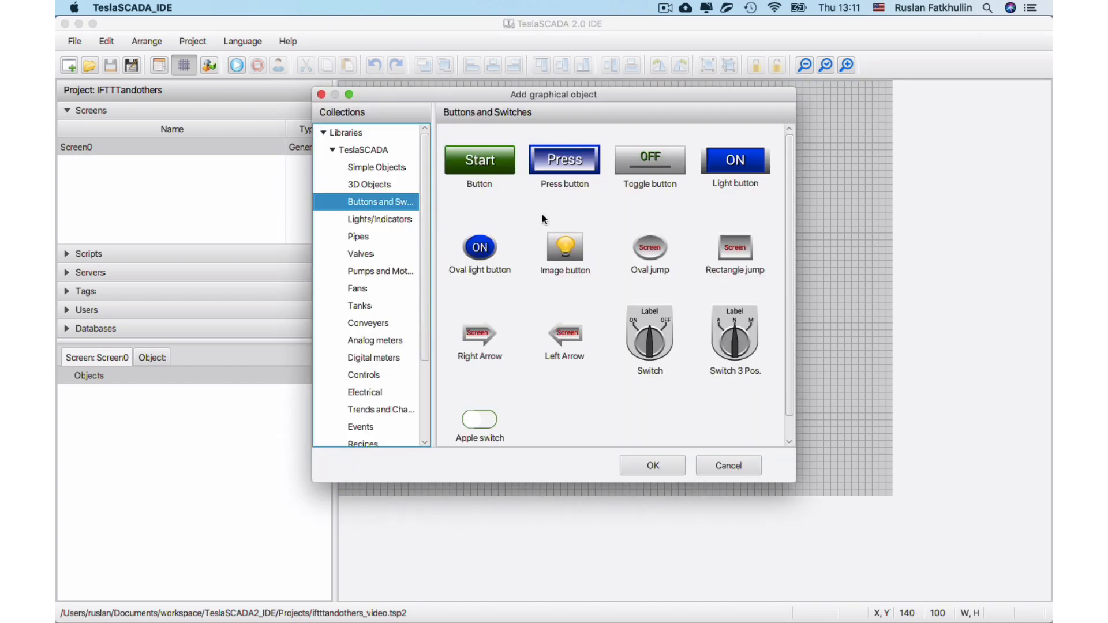
{"action": "double_click", "coordinate": [486, 172]}
{"action": "left_click", "coordinate": [469, 164]}
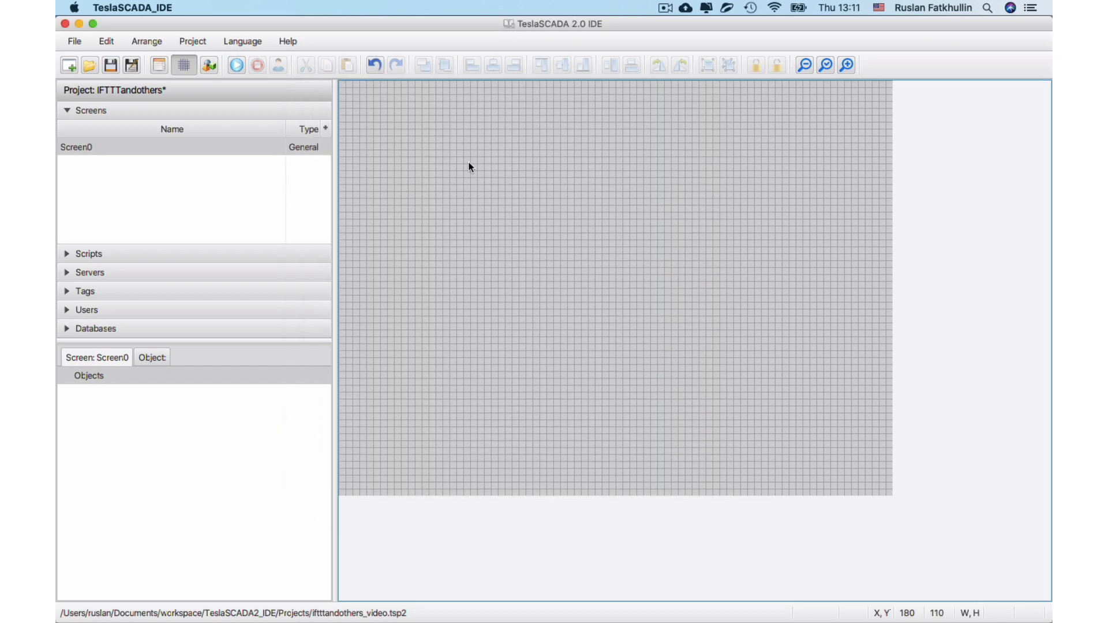
Enable the Start button's Control property with the Toggle function acting on Tag
{"action": "double_click", "coordinate": [496, 176]}
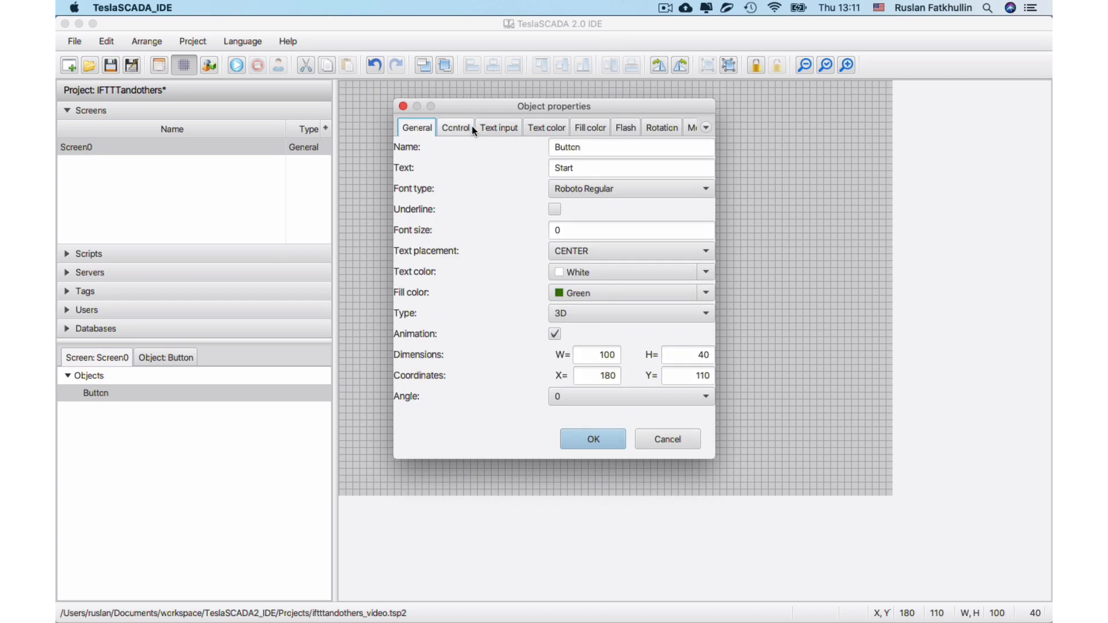
{"action": "left_click", "coordinate": [473, 129]}
{"action": "left_click", "coordinate": [408, 161]}
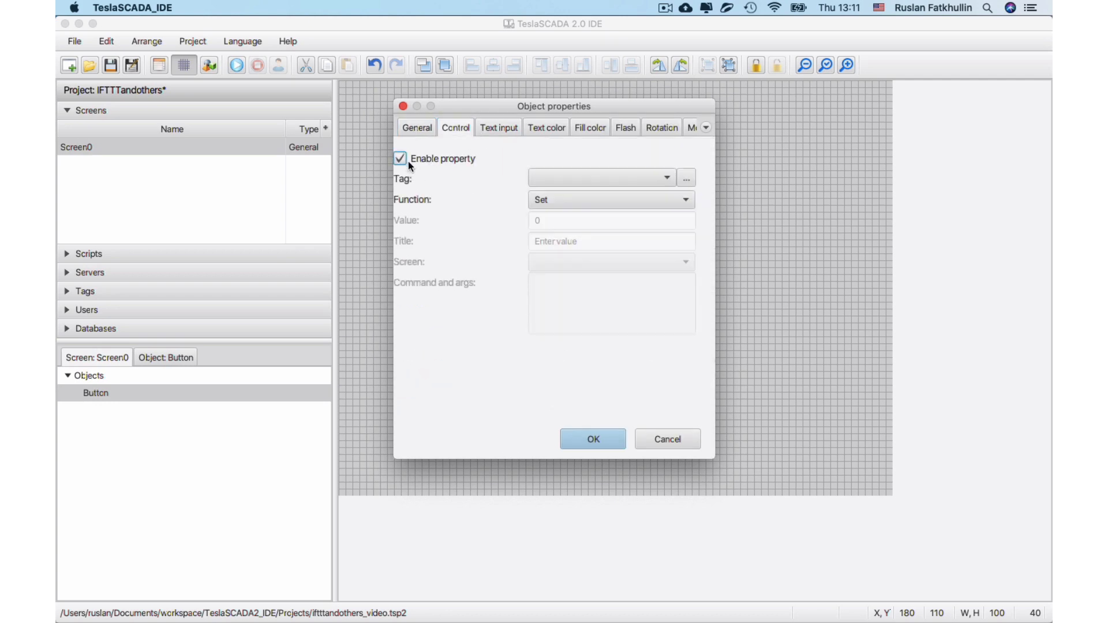
{"action": "left_click", "coordinate": [550, 194]}
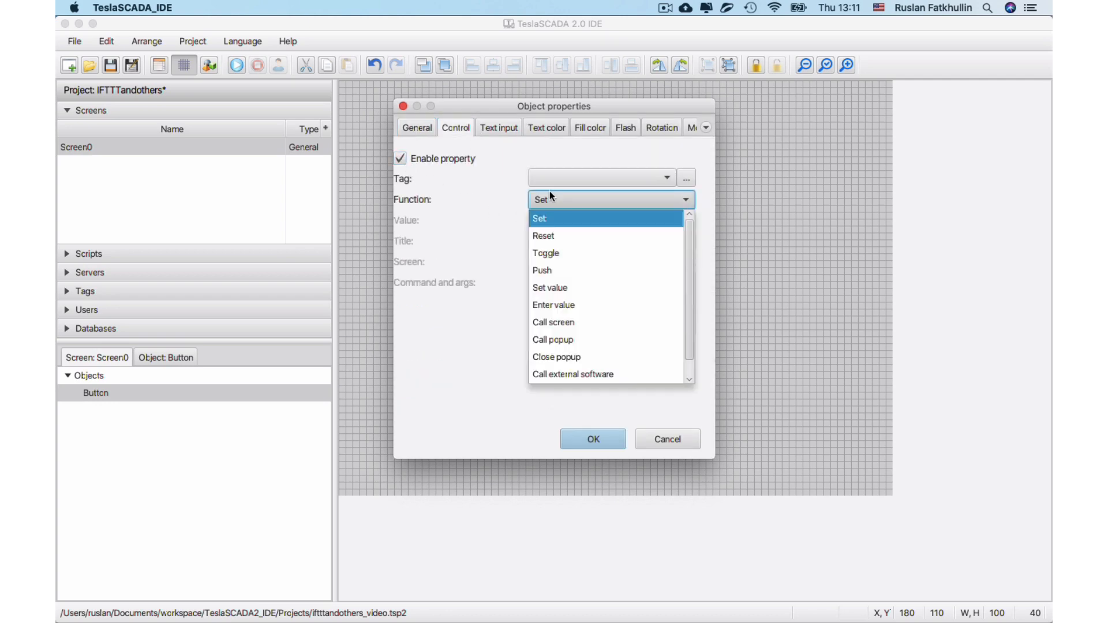
{"action": "left_click", "coordinate": [568, 253]}
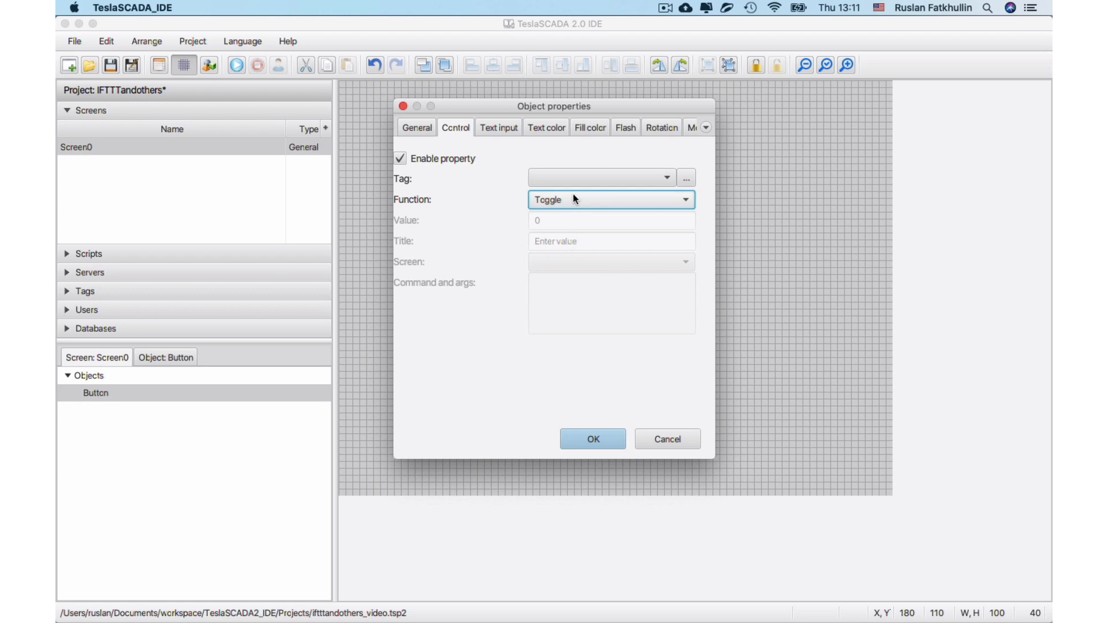
{"action": "left_click", "coordinate": [556, 180]}
{"action": "left_click", "coordinate": [556, 192]}
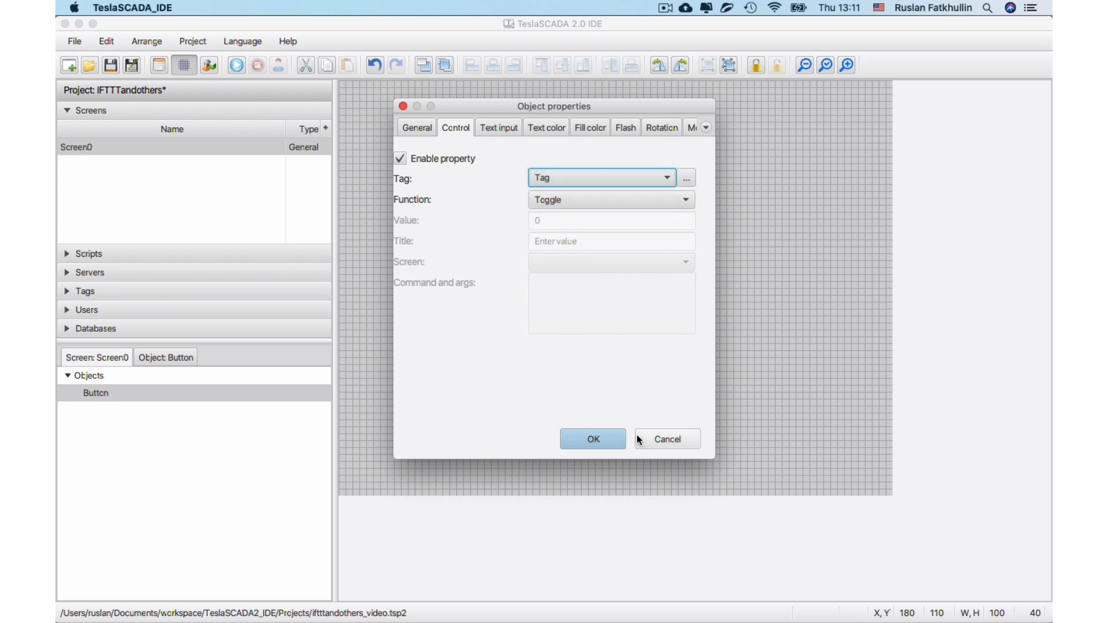
Enable the Start button's Fill color property linked to Tag, accept the object properties, and save the project
{"action": "left_click", "coordinate": [581, 127]}
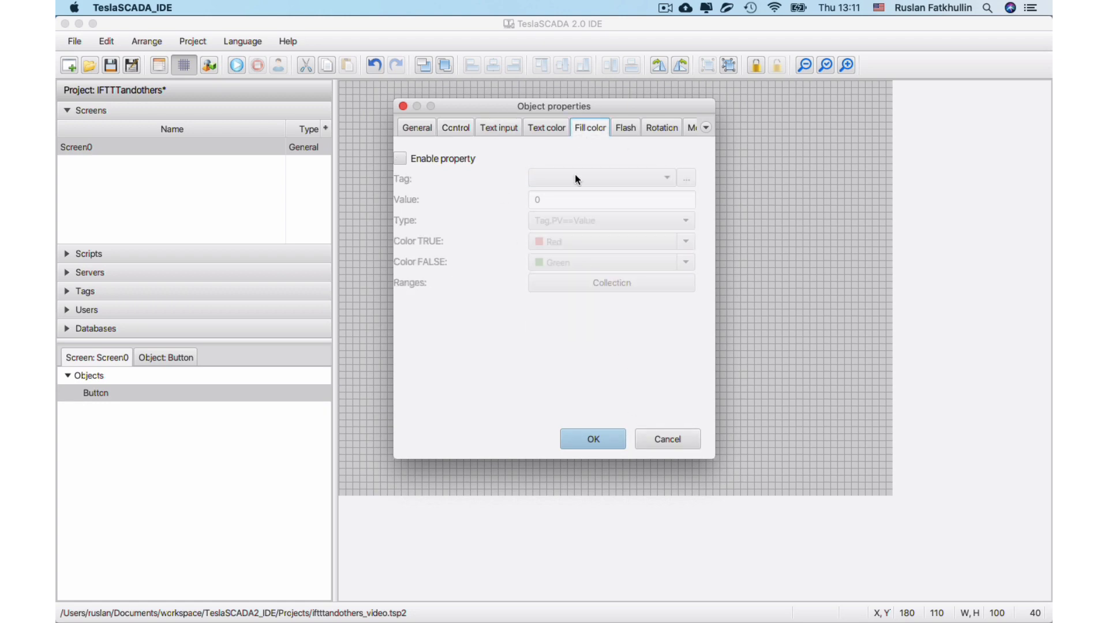
{"action": "left_click", "coordinate": [400, 159]}
{"action": "left_click", "coordinate": [537, 182]}
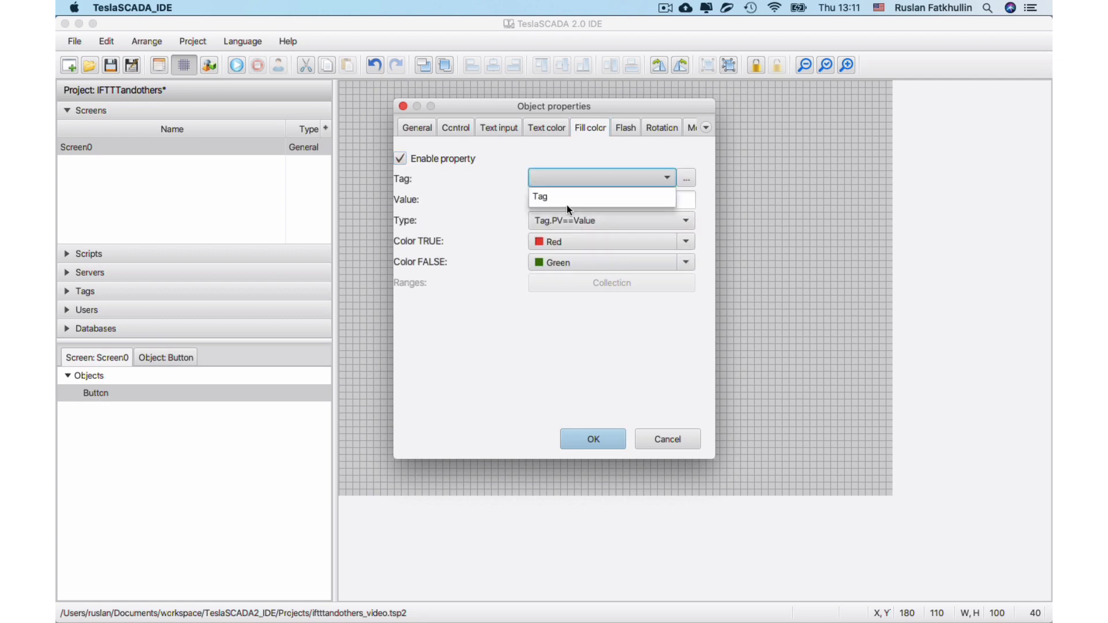
{"action": "left_click", "coordinate": [565, 202]}
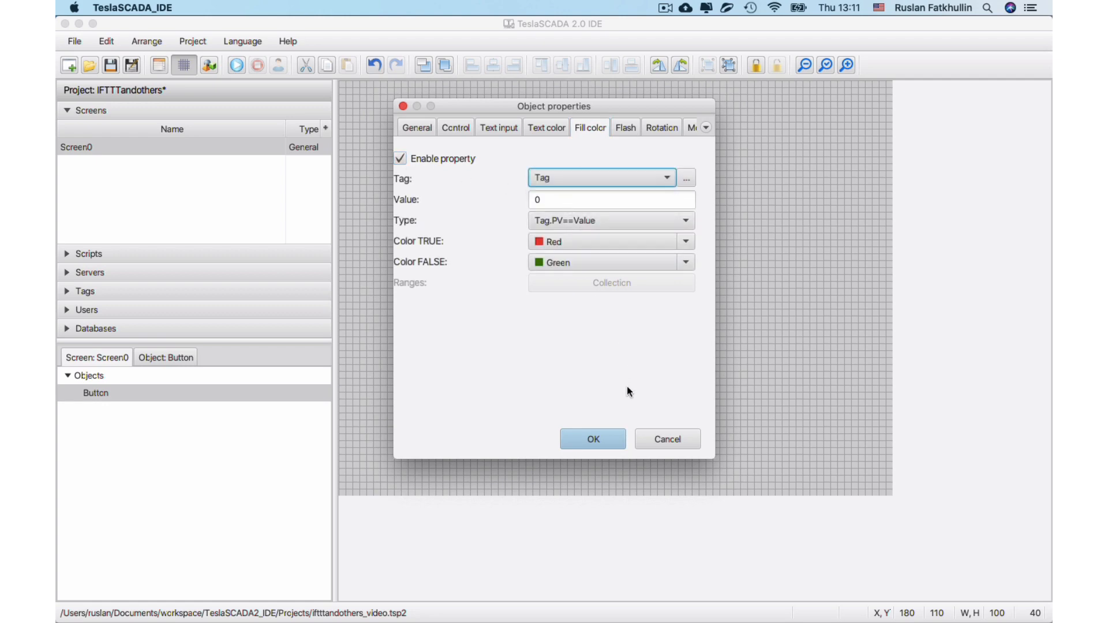
{"action": "left_click", "coordinate": [603, 436]}
{"action": "left_click", "coordinate": [94, 40]}
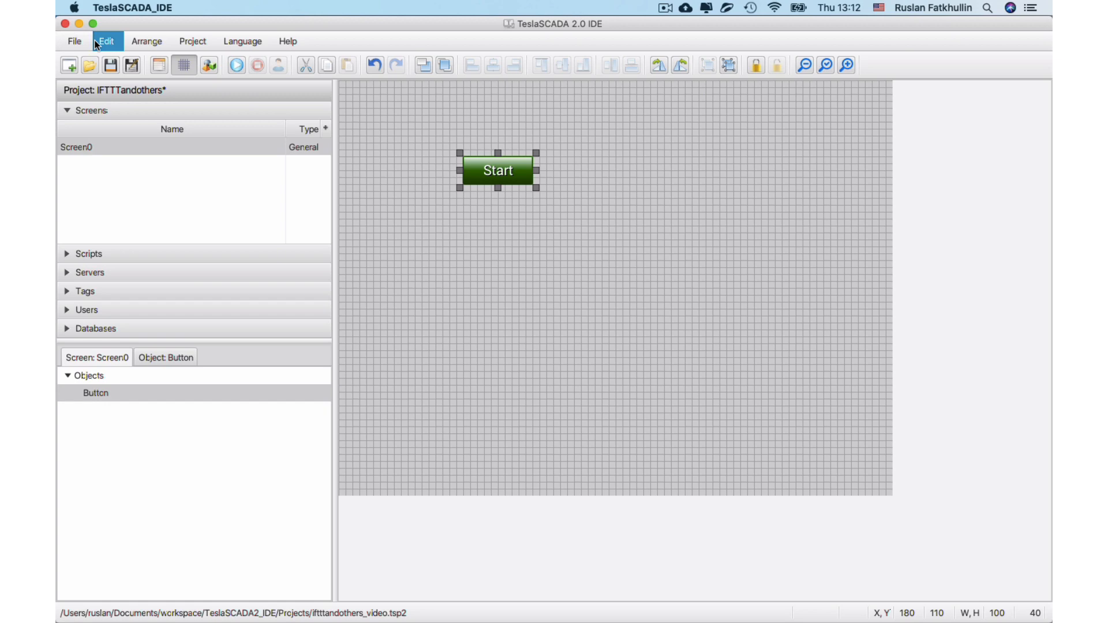
{"action": "left_click", "coordinate": [110, 64]}
Enable the script option in Tag's properties, assigning Script0 with a trigger value of 1.0
{"action": "left_click", "coordinate": [124, 292]}
{"action": "double_click", "coordinate": [149, 202]}
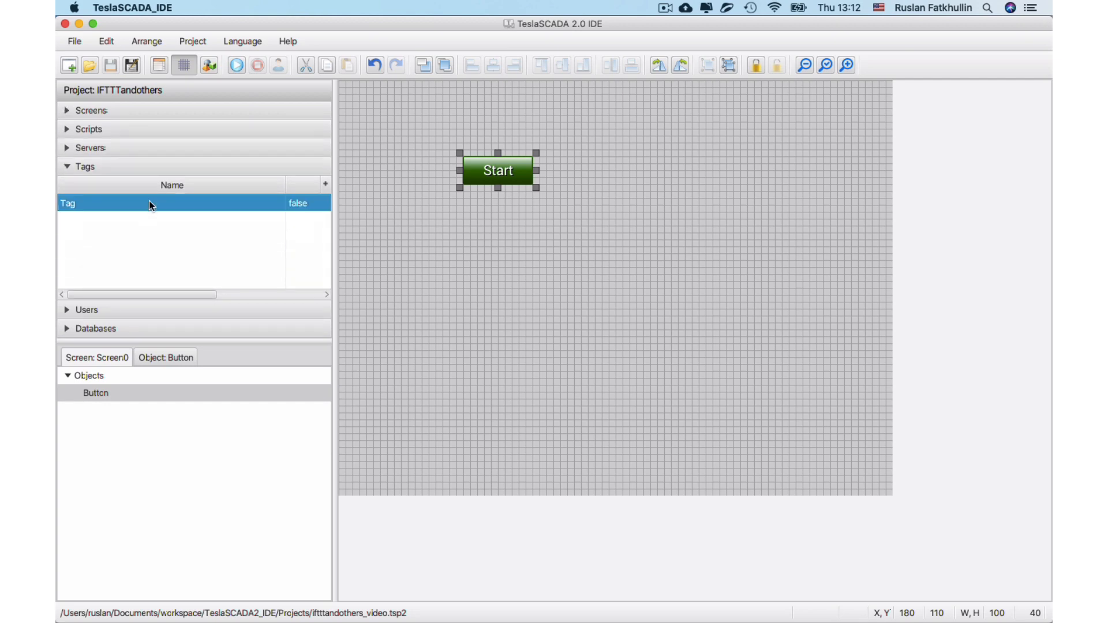
{"action": "left_click", "coordinate": [591, 121]}
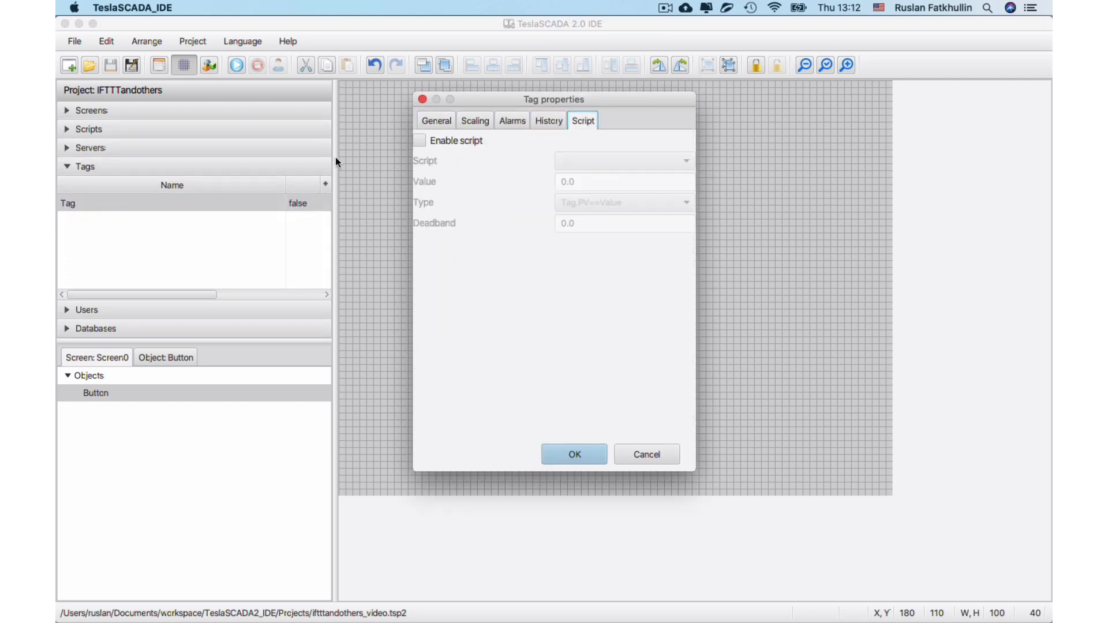
{"action": "left_click", "coordinate": [419, 141]}
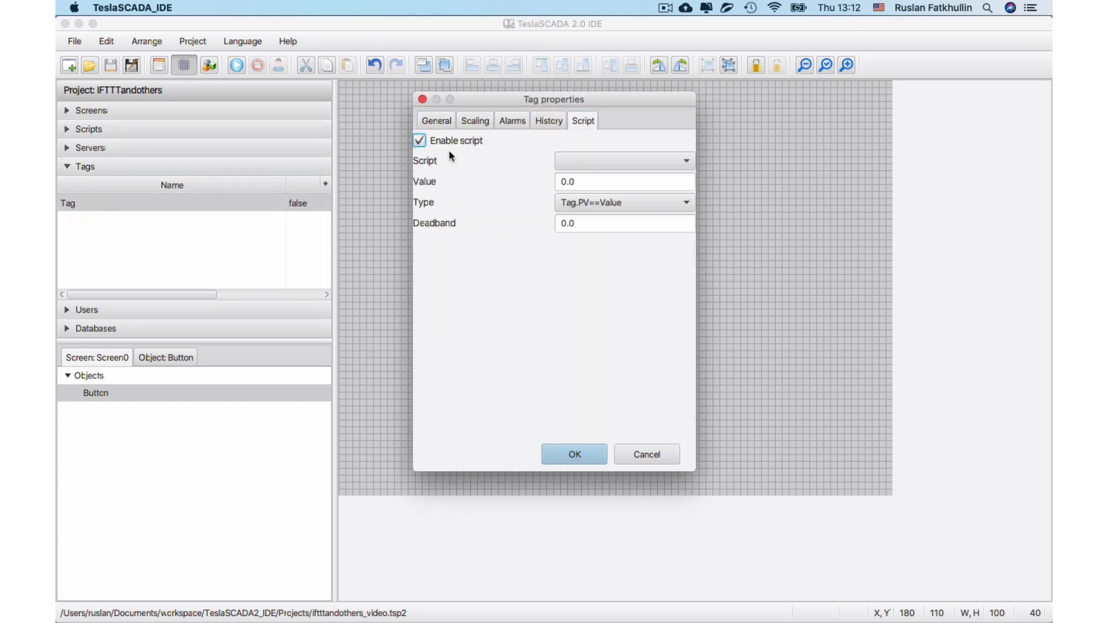
{"action": "left_click", "coordinate": [556, 163]}
{"action": "left_click", "coordinate": [569, 178]}
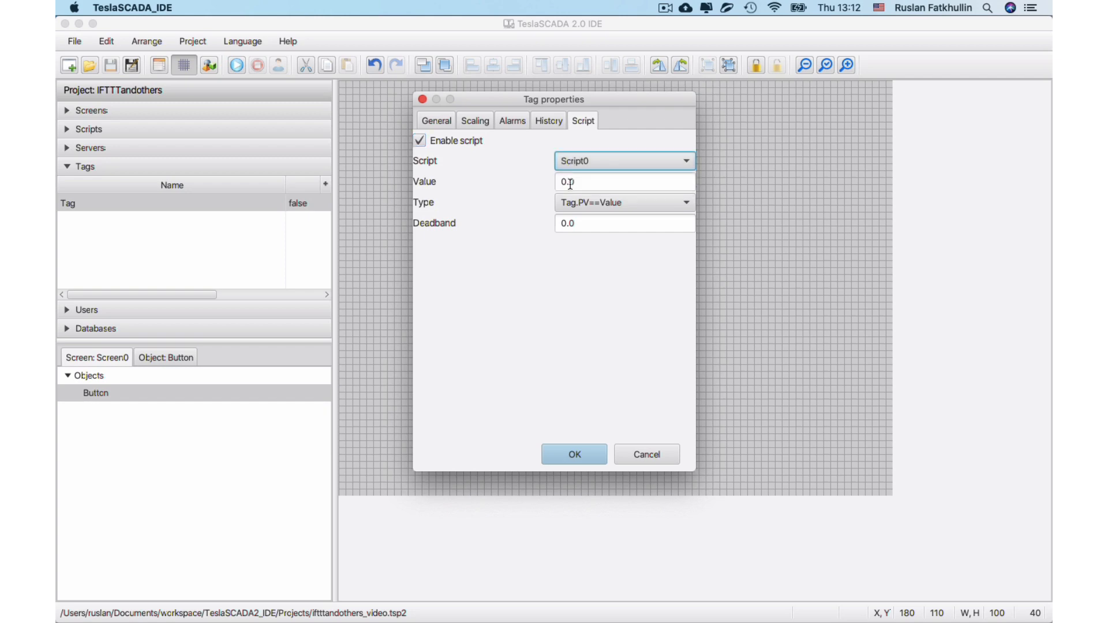
{"action": "left_click", "coordinate": [566, 181]}
{"action": "key", "text": "BackSpace"}
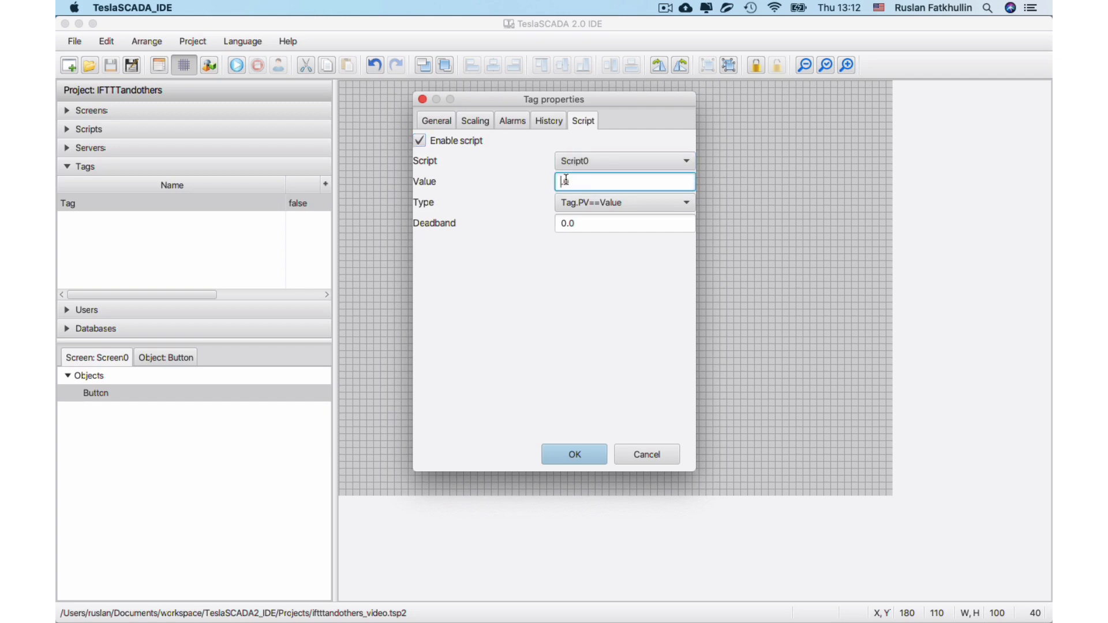
{"action": "type", "text": "1"}
{"action": "left_click", "coordinate": [581, 460]}
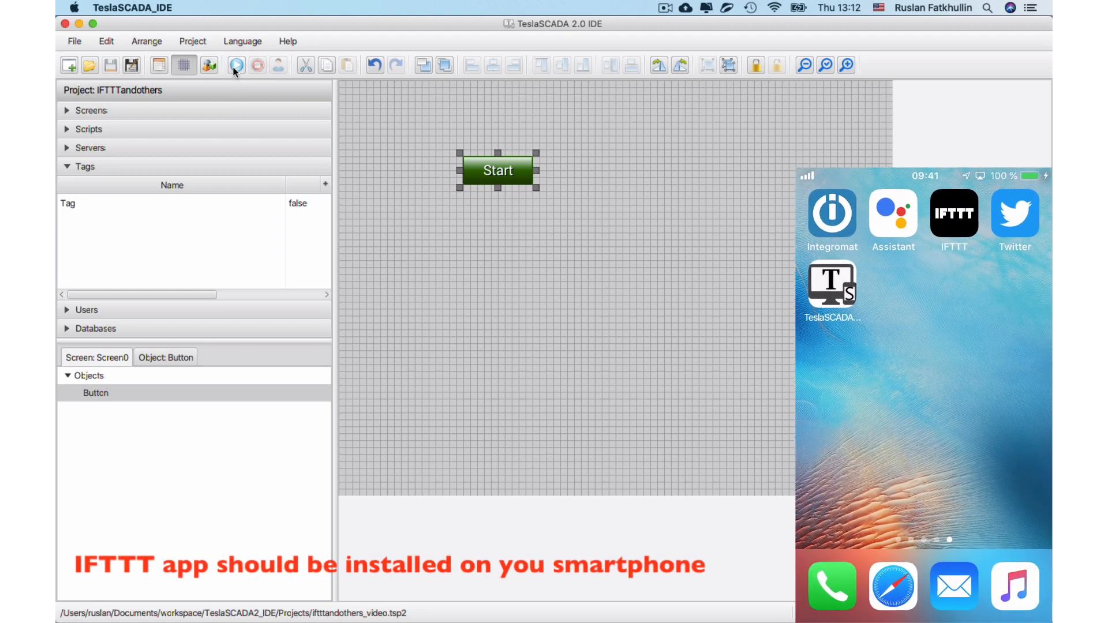
Run the project and toggle the Start button three times to test the IFTTT notification
{"action": "left_click", "coordinate": [241, 67]}
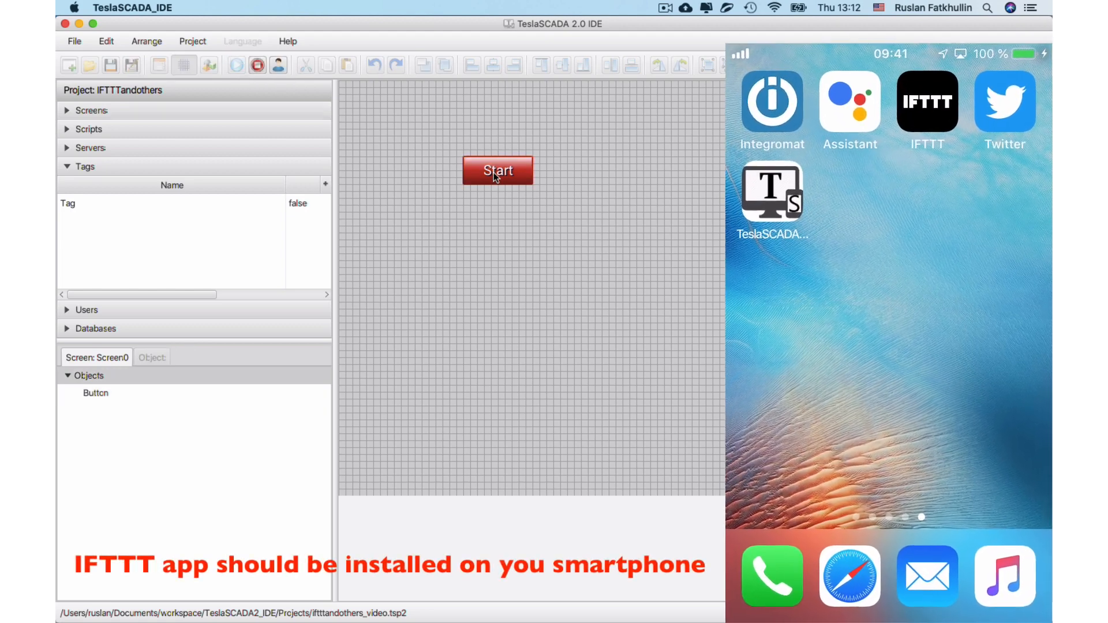
{"action": "left_click", "coordinate": [495, 177]}
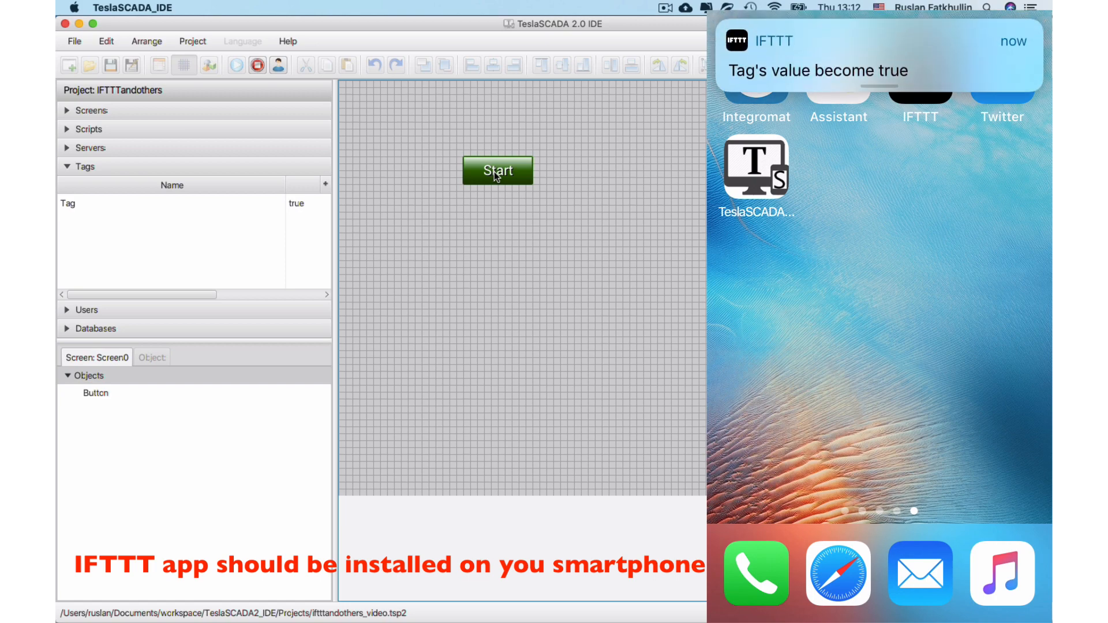
{"action": "left_click", "coordinate": [494, 177]}
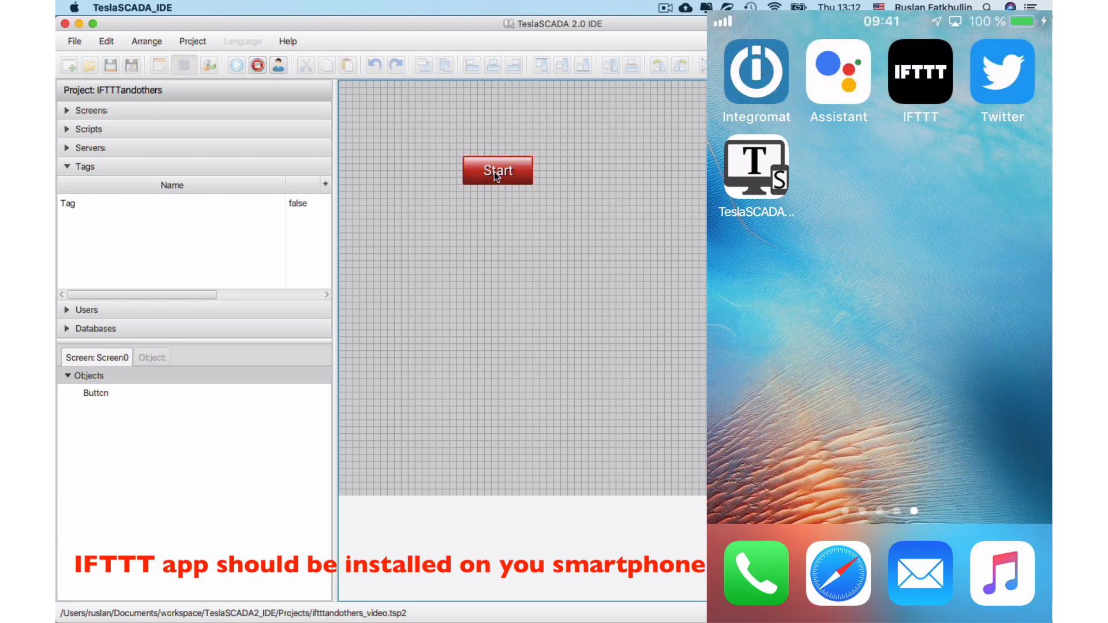
{"action": "left_click", "coordinate": [495, 176]}
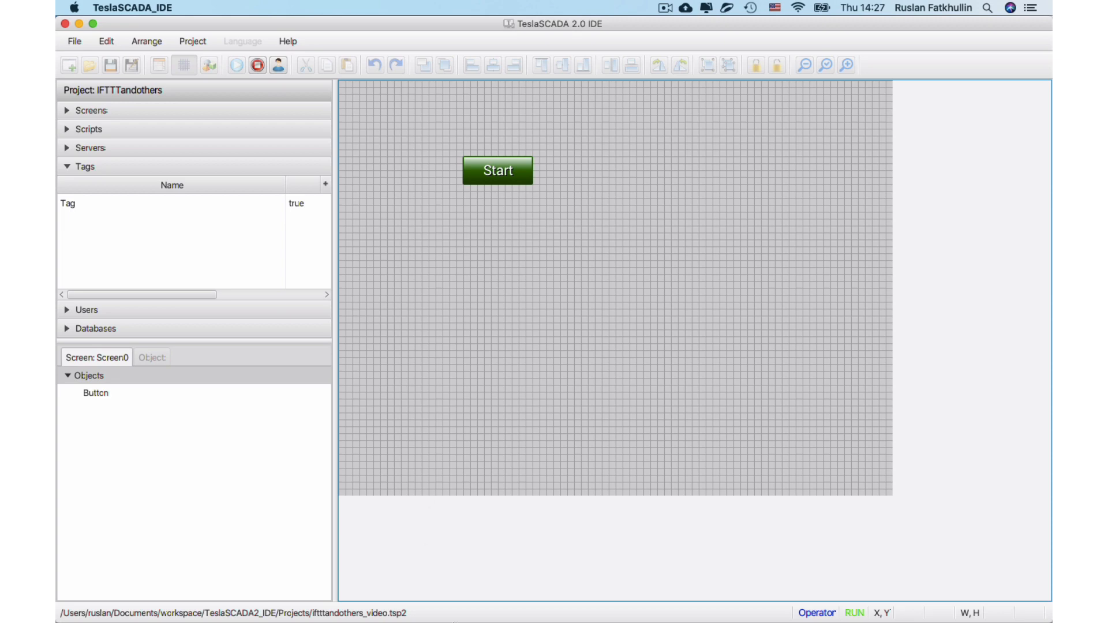
Switch to Chrome and start a new IFTTT applet, searching the trigger services for "web" and choosing Webhooks
{"action": "mouse_move", "coordinate": [345, 612]}
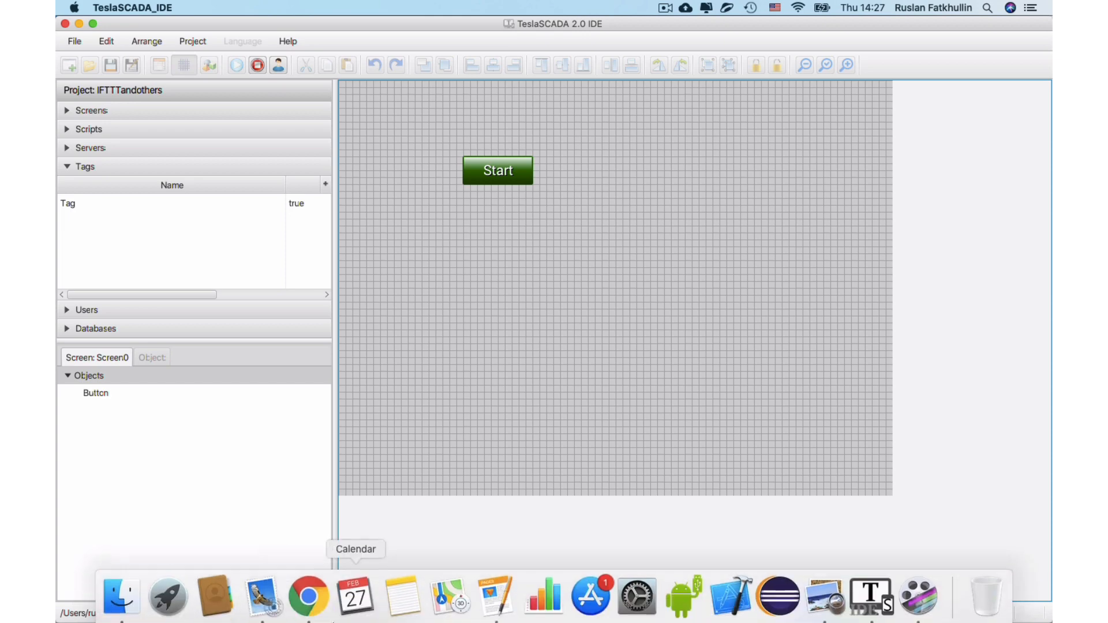
{"action": "left_click", "coordinate": [323, 606]}
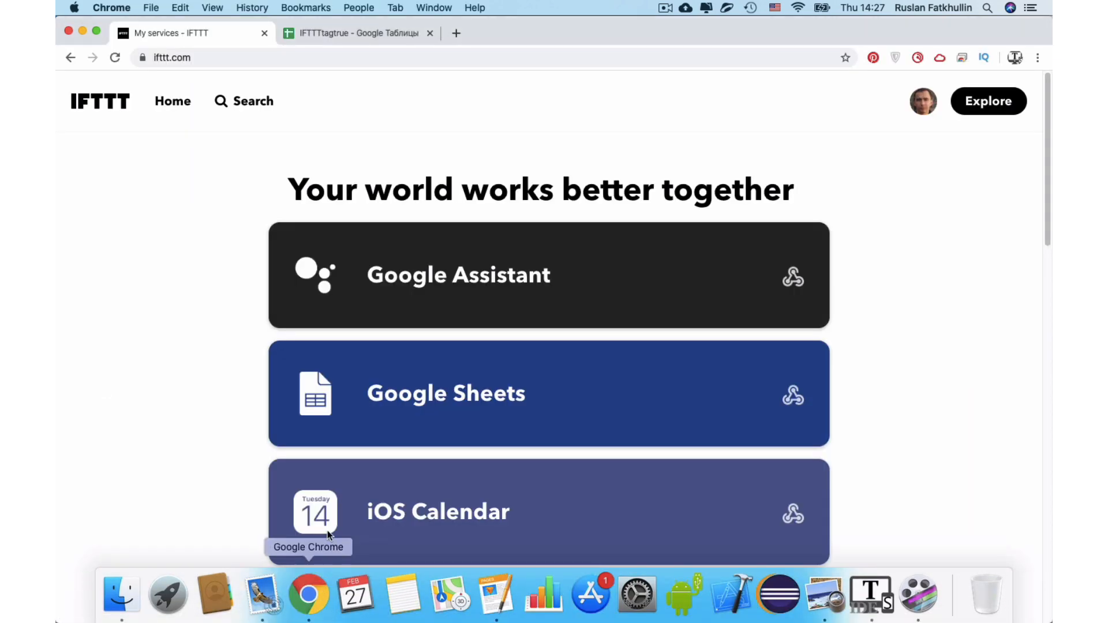
{"action": "left_click", "coordinate": [924, 104]}
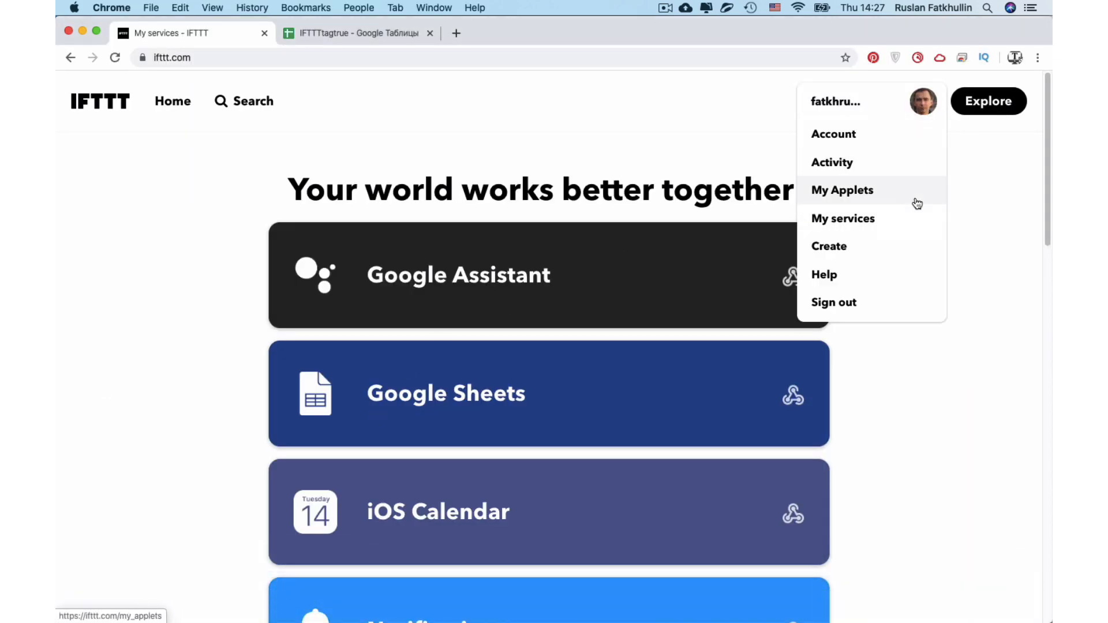
{"action": "left_click", "coordinate": [913, 259]}
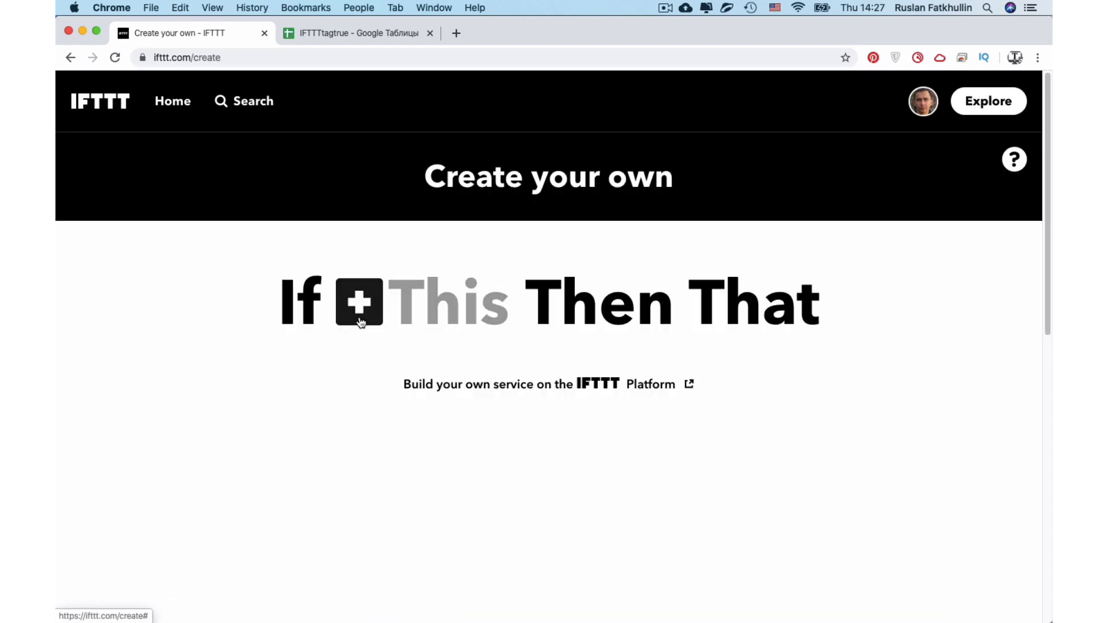
{"action": "left_click", "coordinate": [360, 319]}
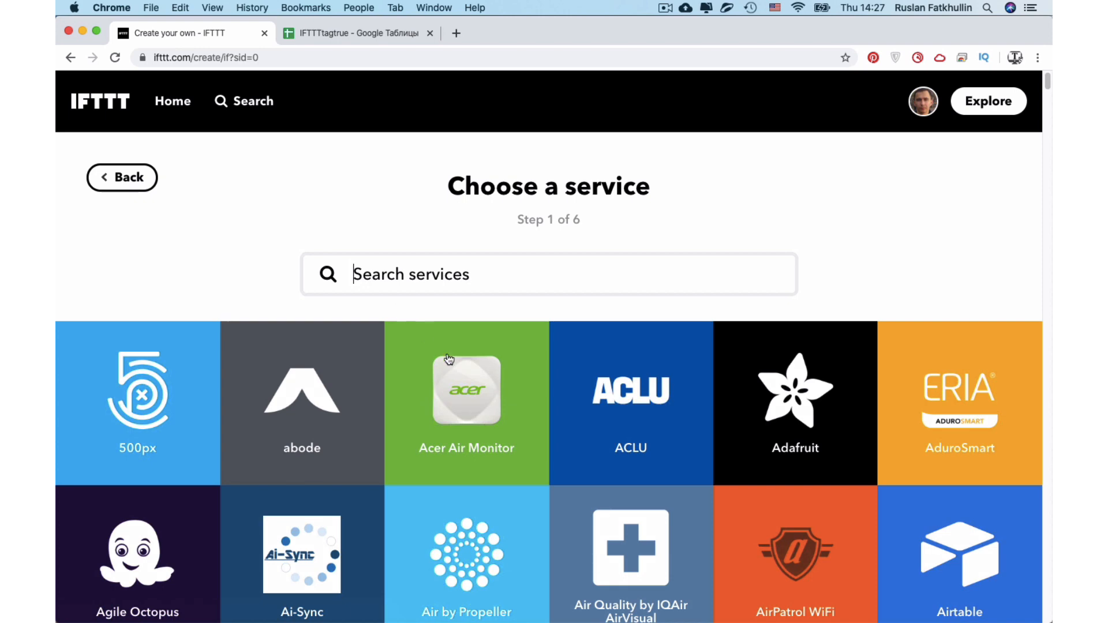
{"action": "type", "text": "web"}
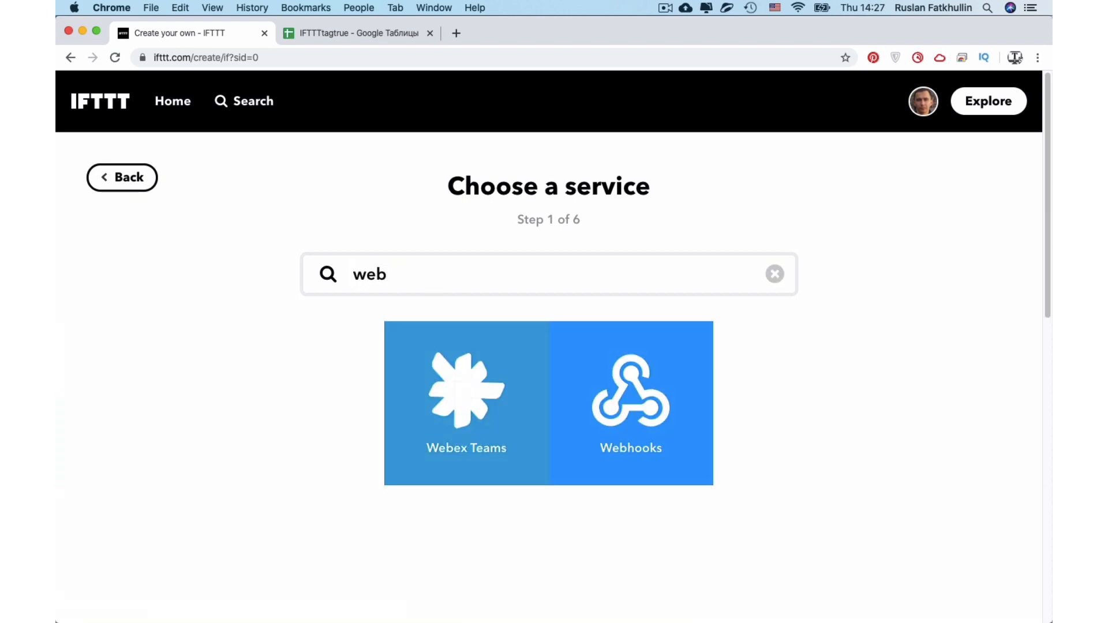
{"action": "left_click", "coordinate": [632, 413]}
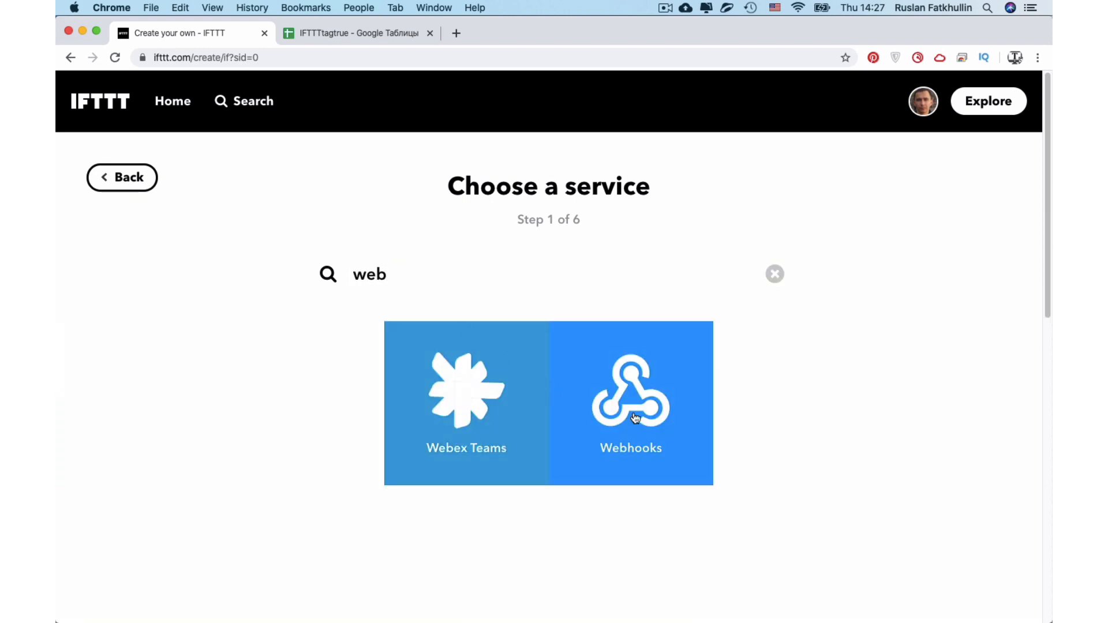
Create a Receive a web request trigger named tagtrue for this applet and go on to choosing its action service
{"action": "left_click", "coordinate": [237, 286]}
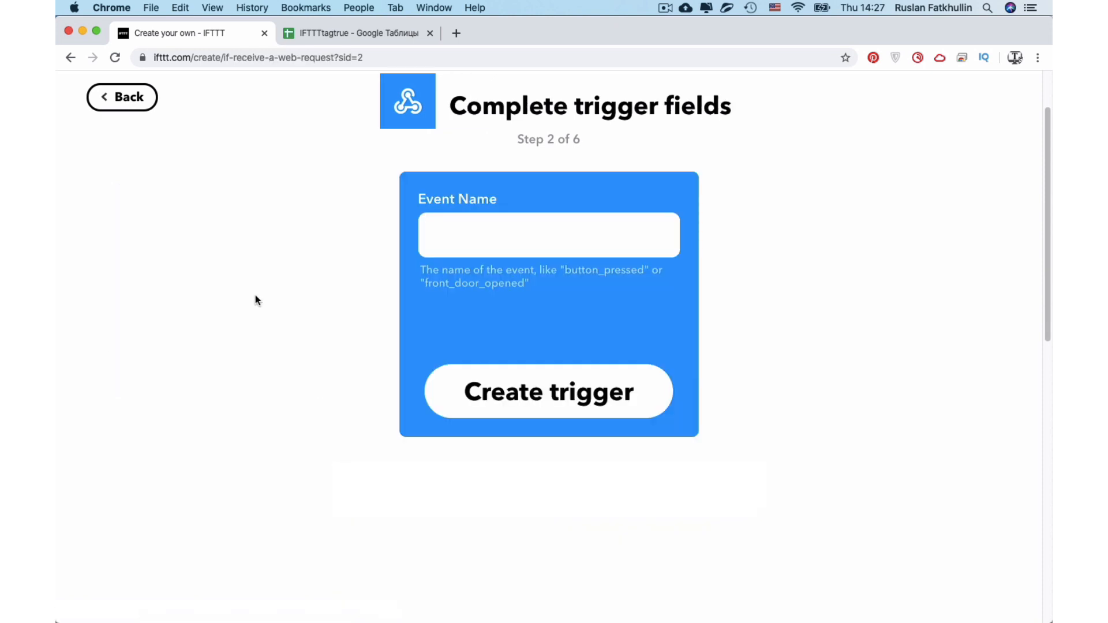
{"action": "left_click", "coordinate": [438, 243]}
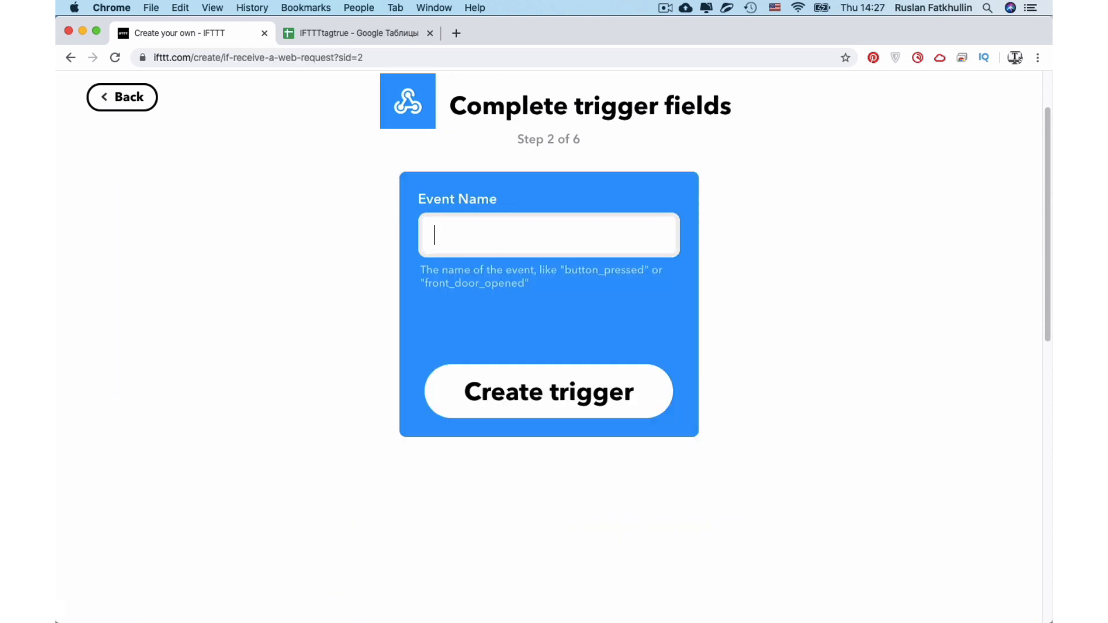
{"action": "type", "text": "tagtrue"}
{"action": "left_click", "coordinate": [516, 407]}
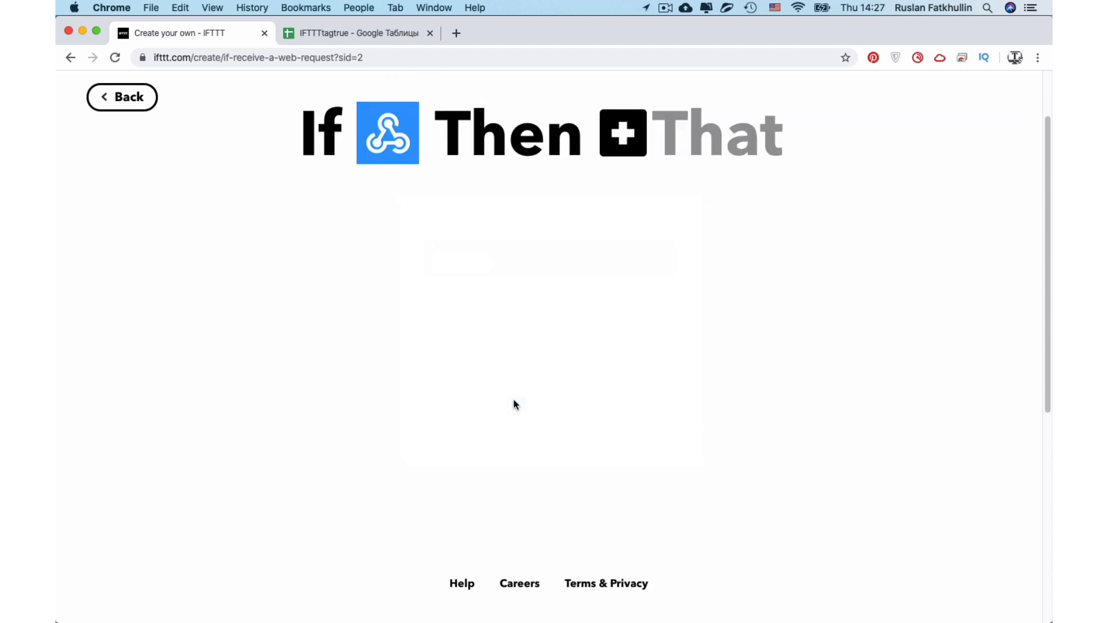
{"action": "left_click", "coordinate": [605, 142]}
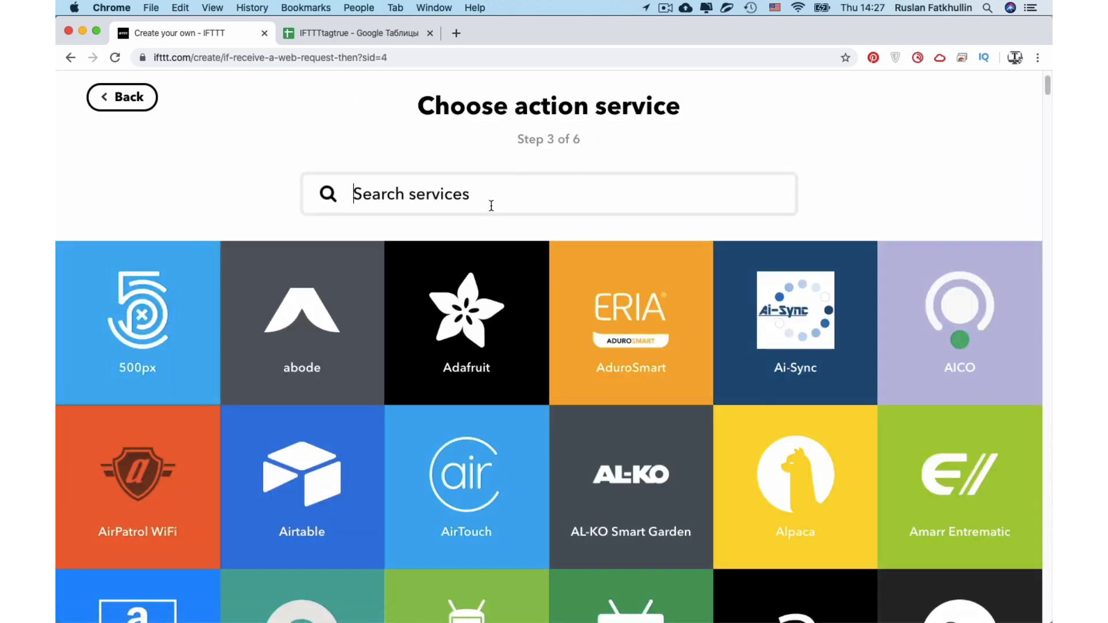
Search the action services for "she" and choose Google Sheets with the action that adds a row to a spreadsheet
{"action": "left_click", "coordinate": [462, 213]}
{"action": "type", "text": "she"}
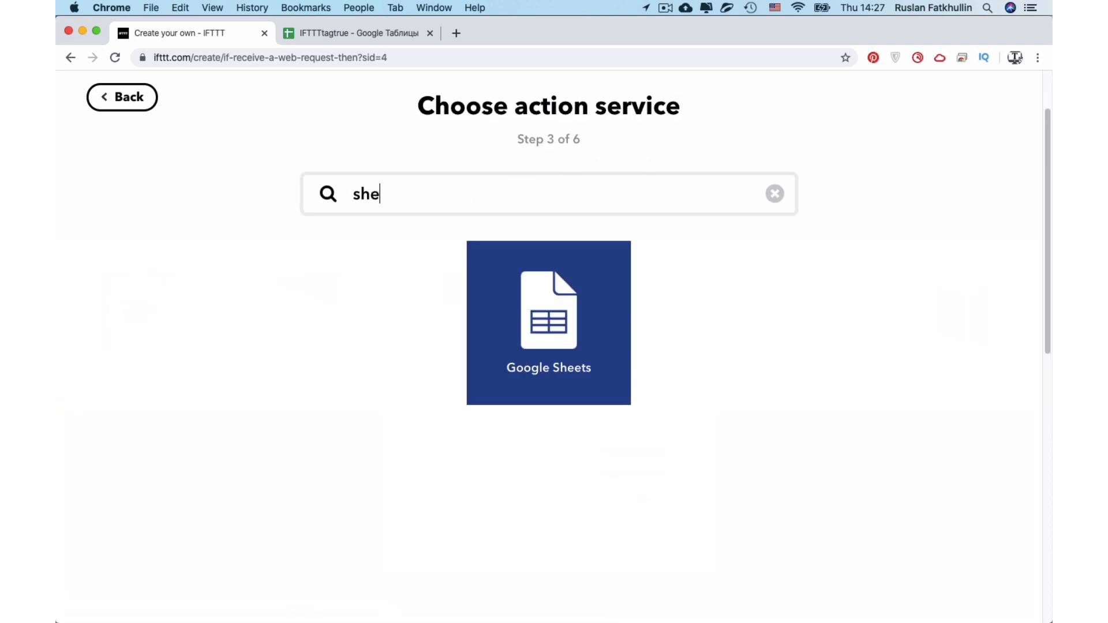
{"action": "left_click", "coordinate": [559, 262]}
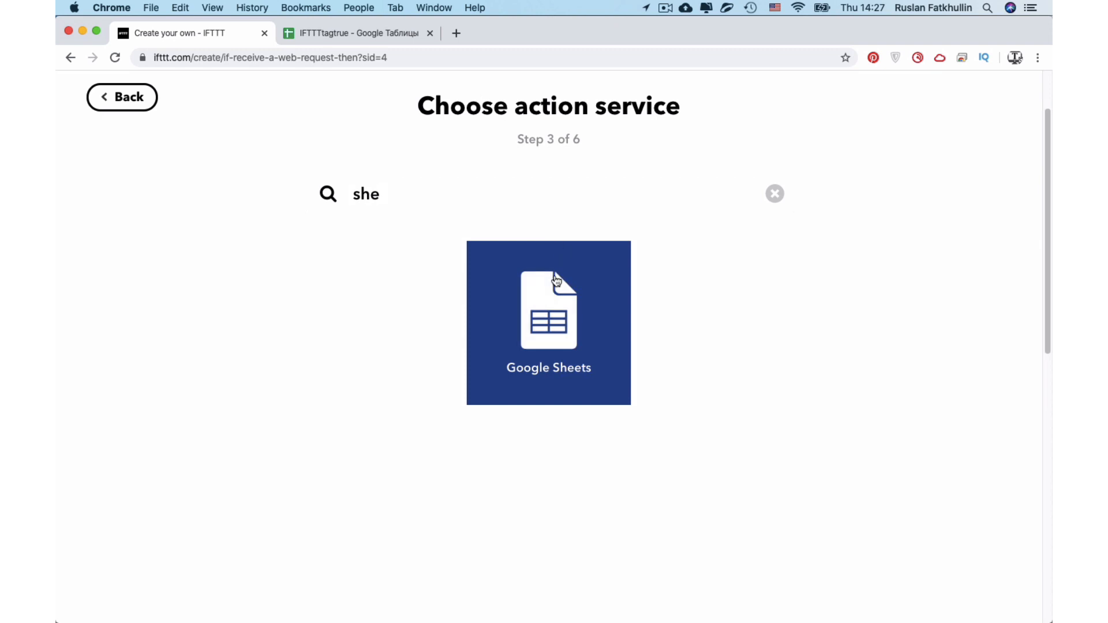
{"action": "left_click", "coordinate": [116, 322]}
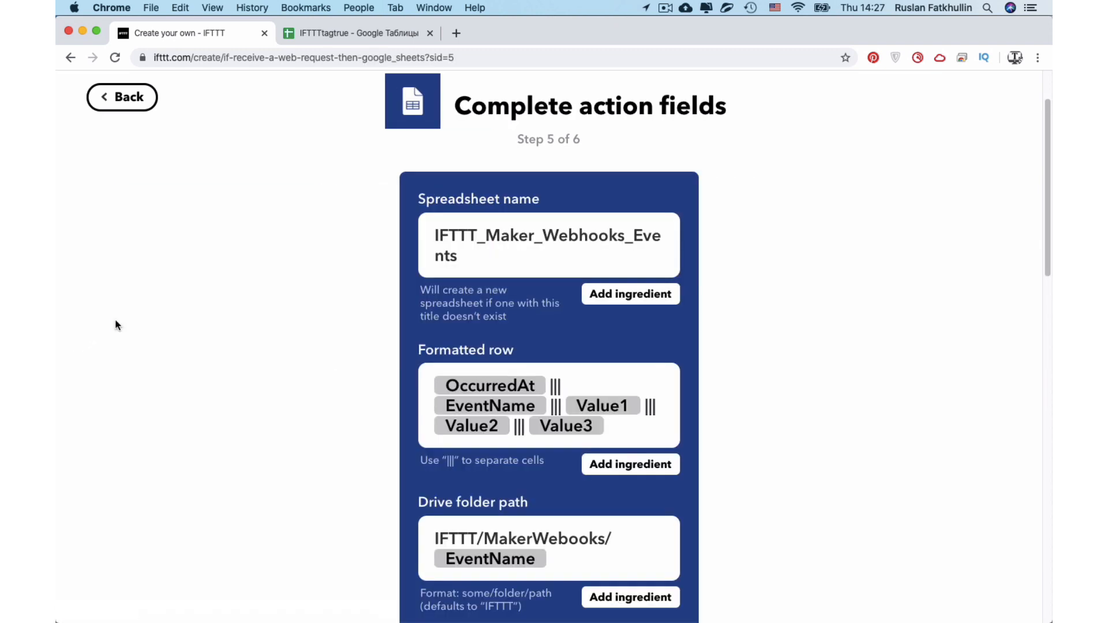
Replace the default spreadsheet name of the Google Sheets action with IFTTT
{"action": "left_click_drag", "start_coordinate": [483, 256], "coordinate": [396, 239]}
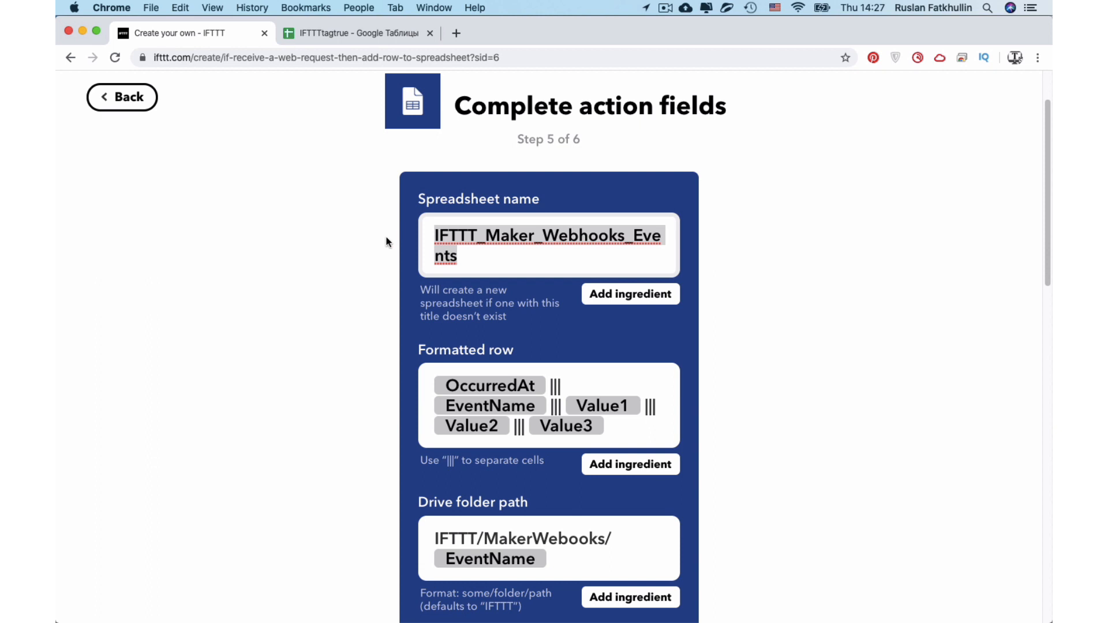
{"action": "type", "text": "If"}
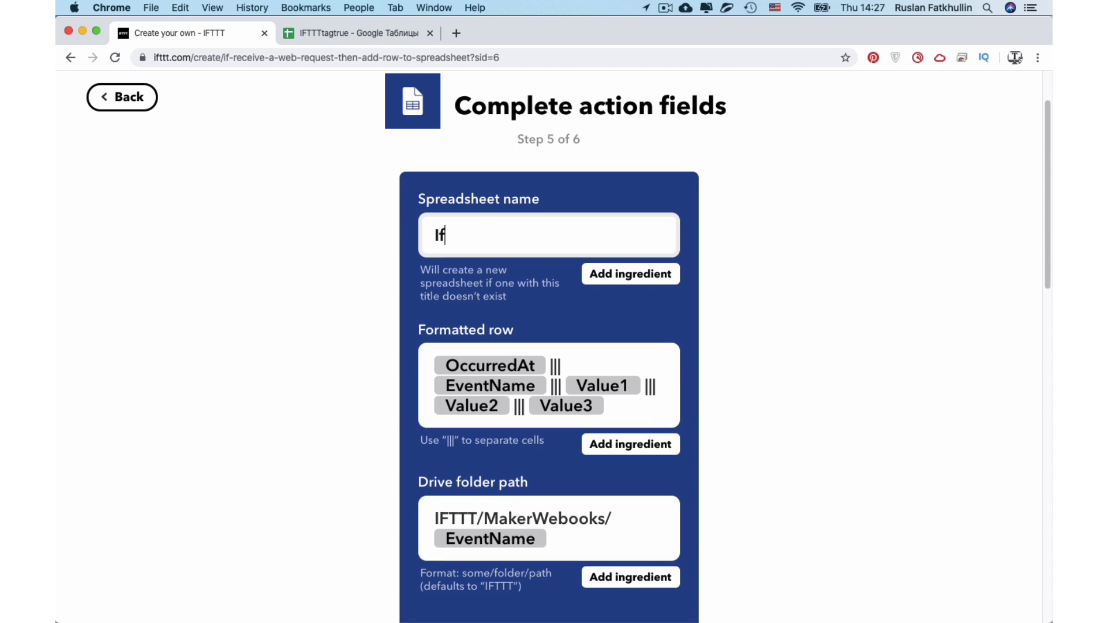
{"action": "type", "text": "tt"}
{"action": "key", "text": "BackSpace"}
{"action": "key", "text": "BackSpace"}
{"action": "key", "text": "BackSpace"}
{"action": "type", "text": "FTTT"}
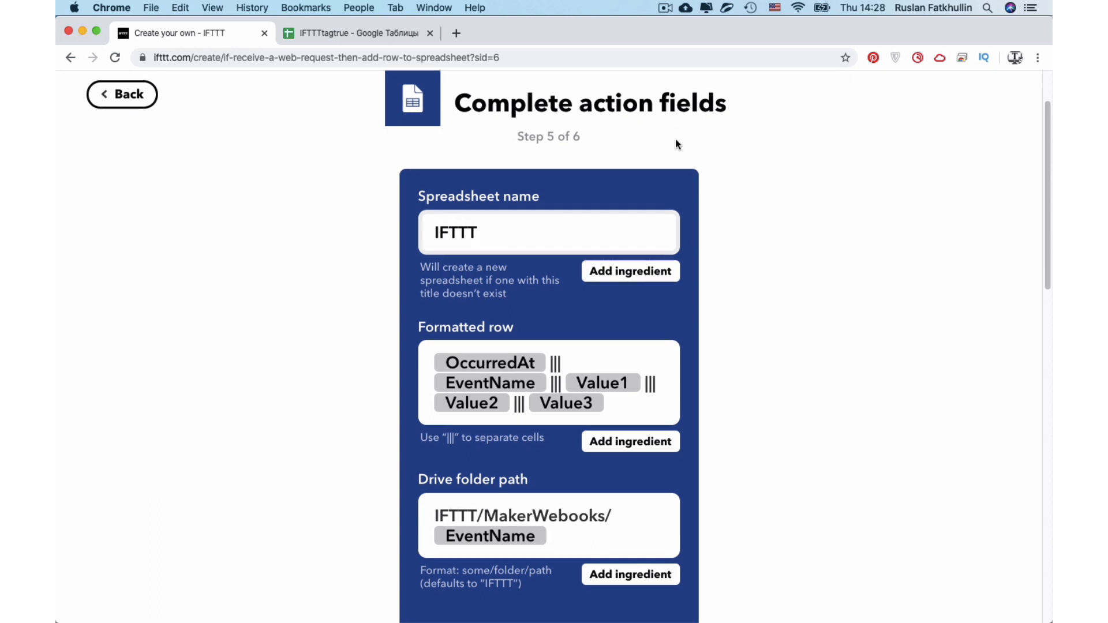
Create the spreadsheet action and finish the applet with notifications for applet runs turned off
{"action": "scroll", "coordinate": [676, 140], "scroll_direction": "down", "scroll_amount": 4}
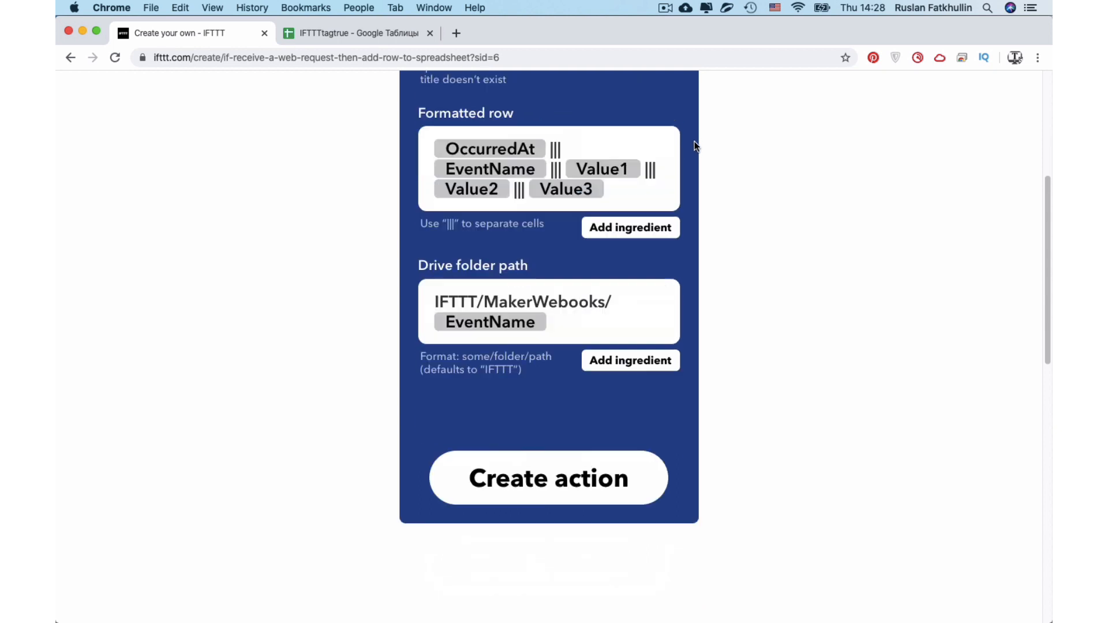
{"action": "left_click", "coordinate": [552, 497]}
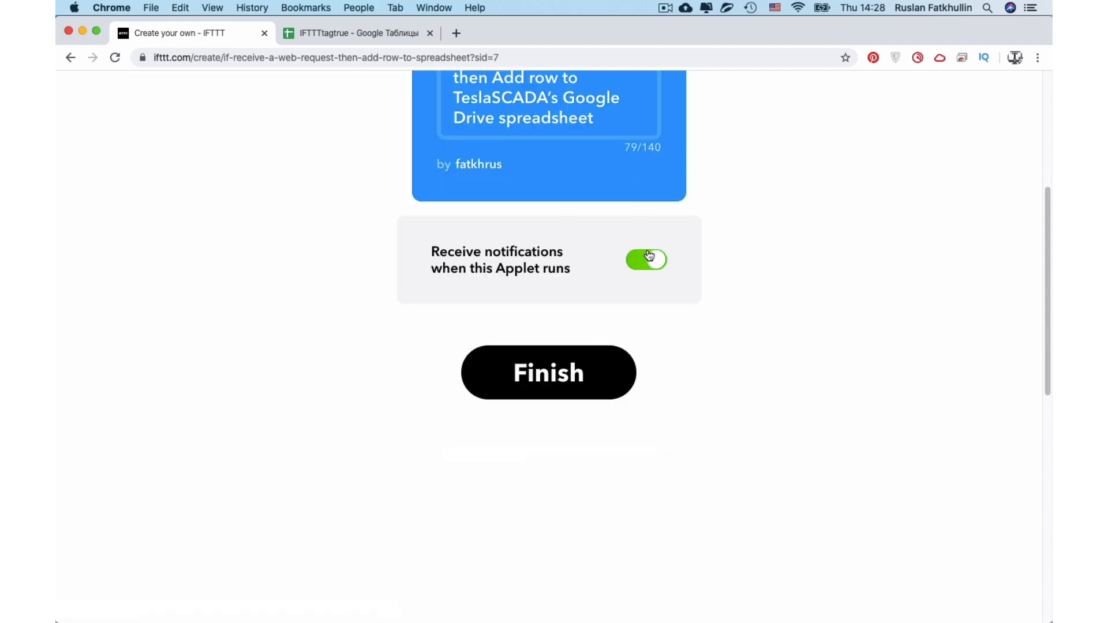
{"action": "left_click", "coordinate": [649, 257]}
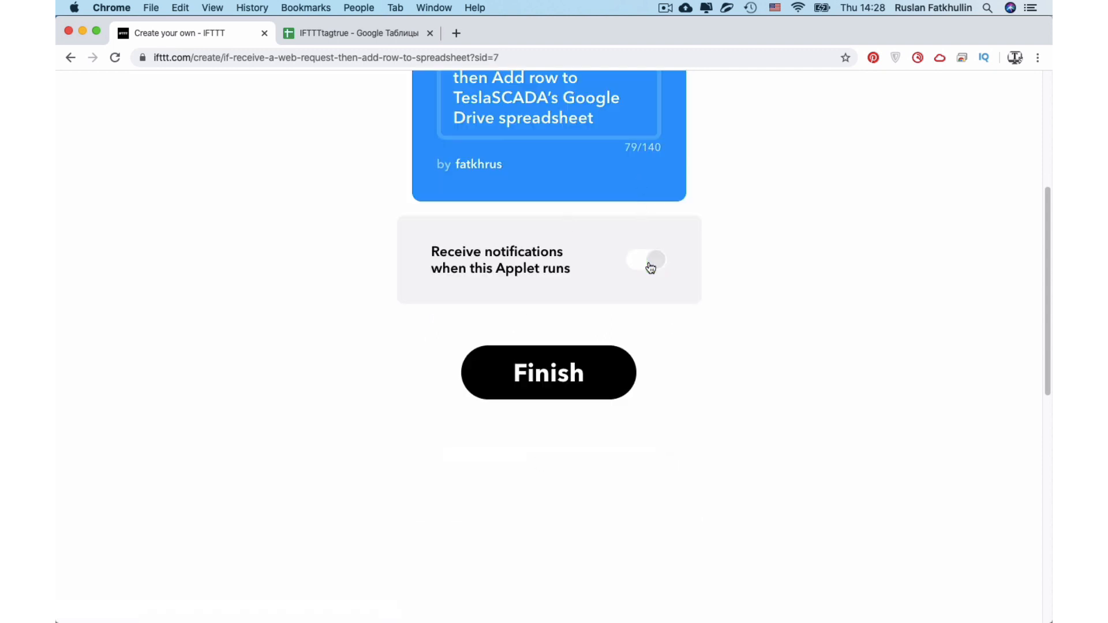
{"action": "left_click", "coordinate": [584, 376]}
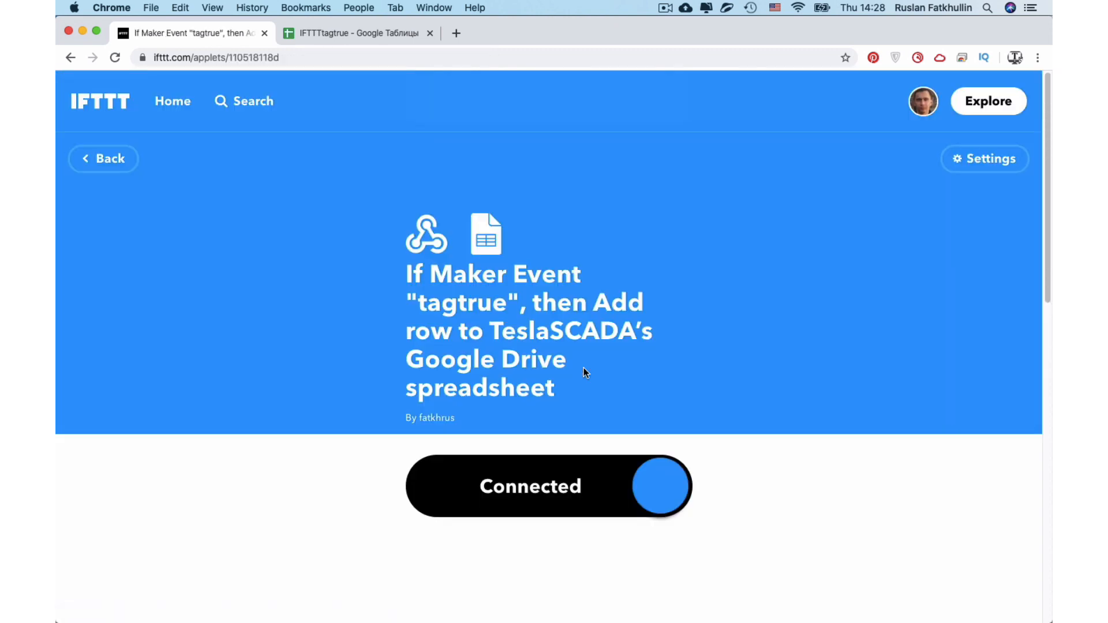
Start another new applet, searching the trigger services for "web" and choosing Webhooks
{"action": "left_click", "coordinate": [922, 104]}
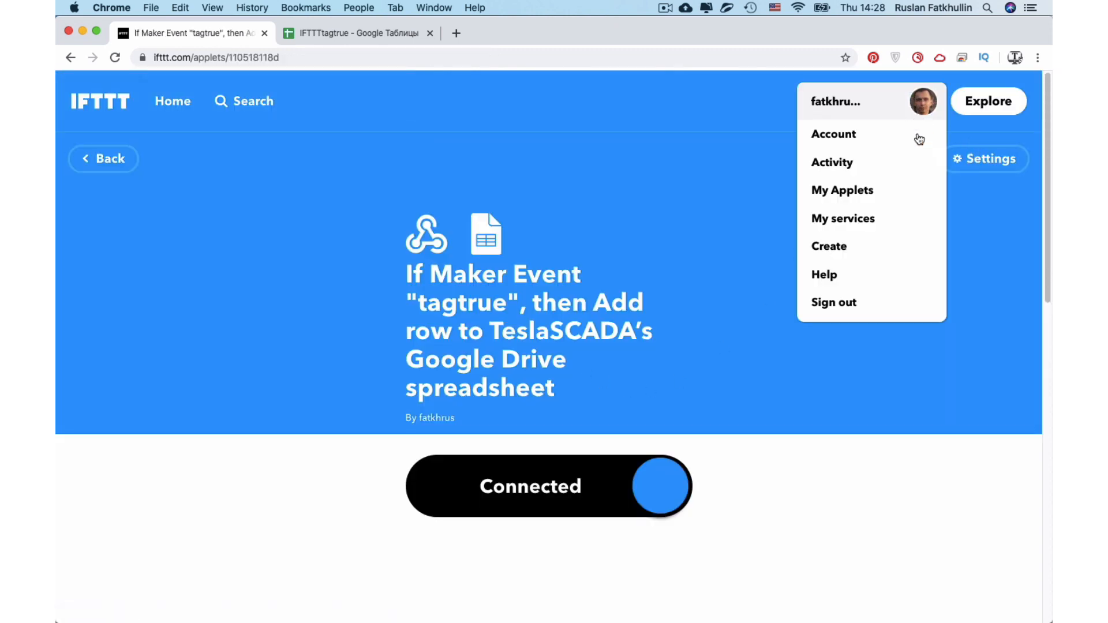
{"action": "left_click", "coordinate": [909, 251]}
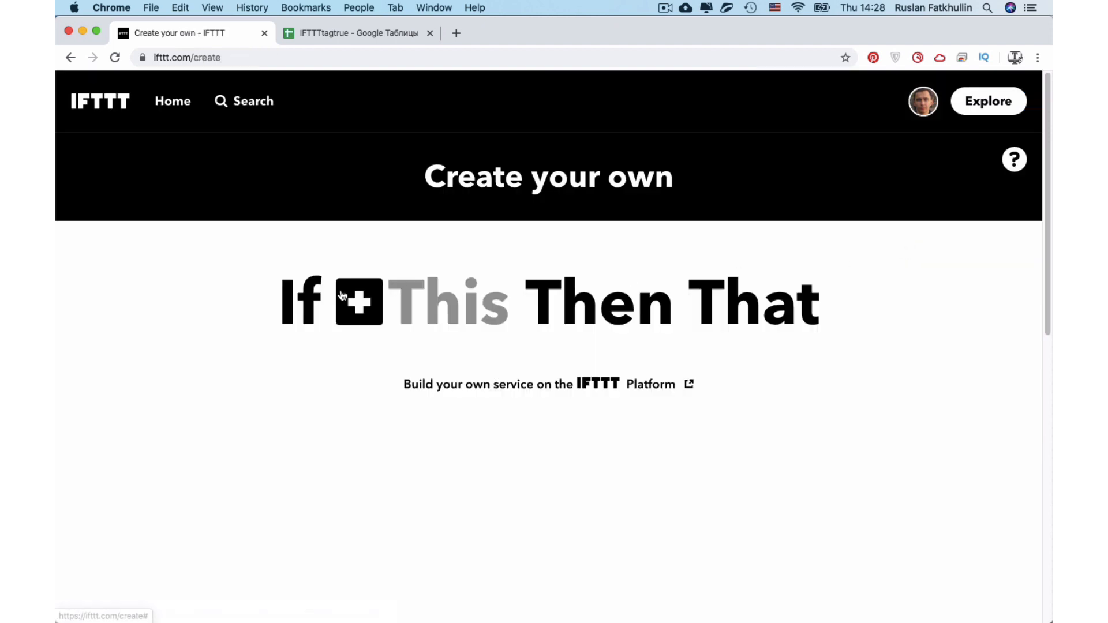
{"action": "left_click", "coordinate": [342, 296]}
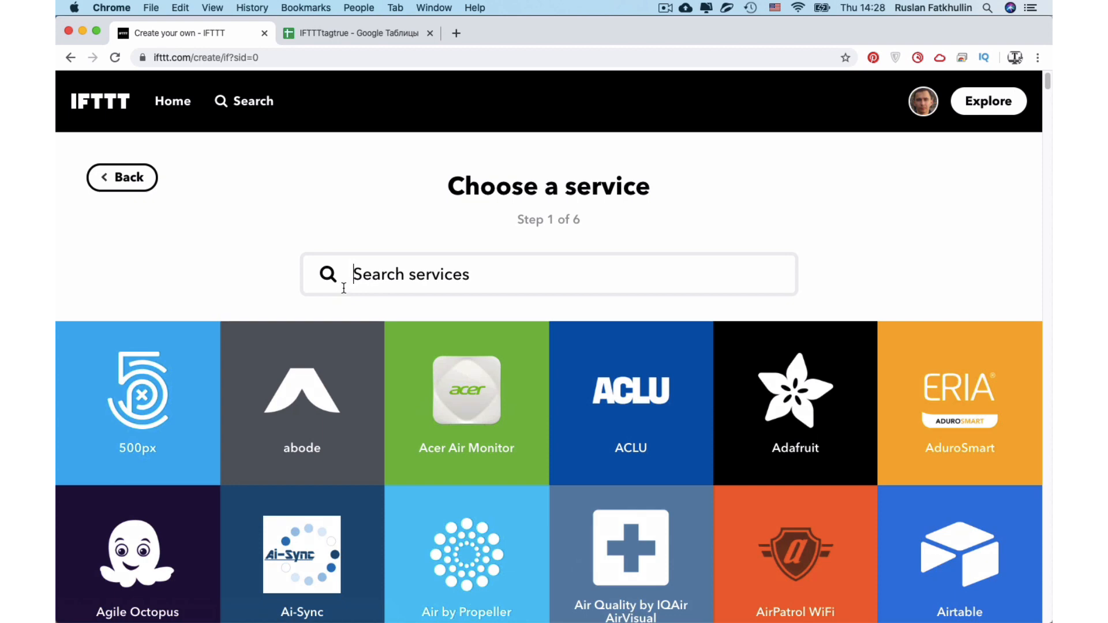
{"action": "type", "text": "web"}
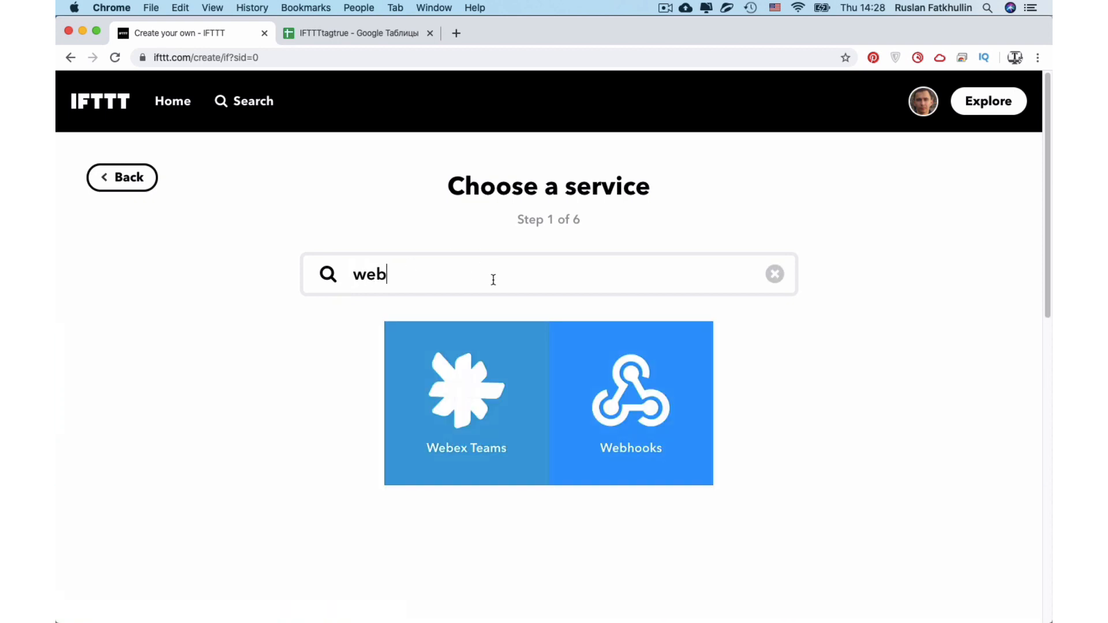
{"action": "left_click", "coordinate": [584, 398]}
Create a Receive a web request trigger with the event name tagtrue
{"action": "left_click", "coordinate": [192, 286]}
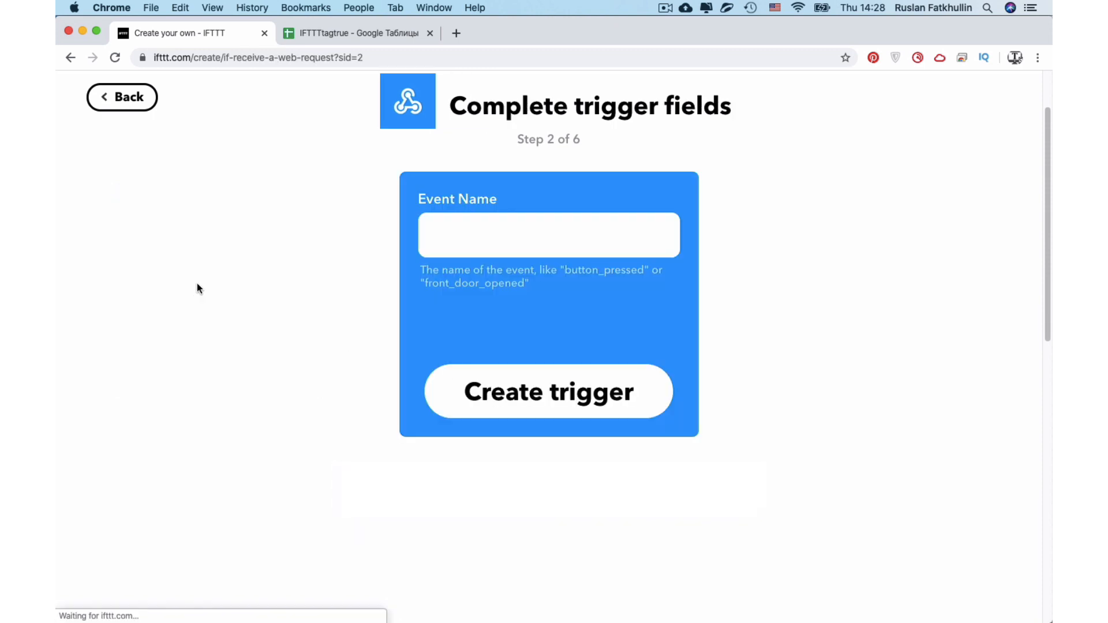
{"action": "left_click", "coordinate": [431, 242]}
{"action": "type", "text": "tagr"}
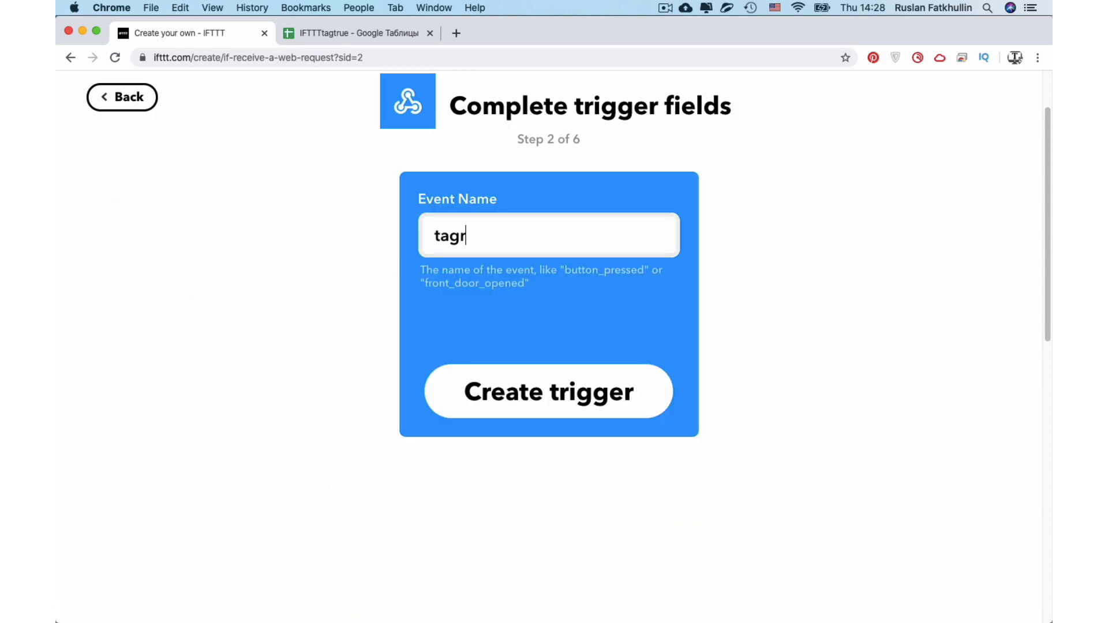
{"action": "key", "text": "BackSpace"}
{"action": "type", "text": "true"}
{"action": "left_click", "coordinate": [518, 388]}
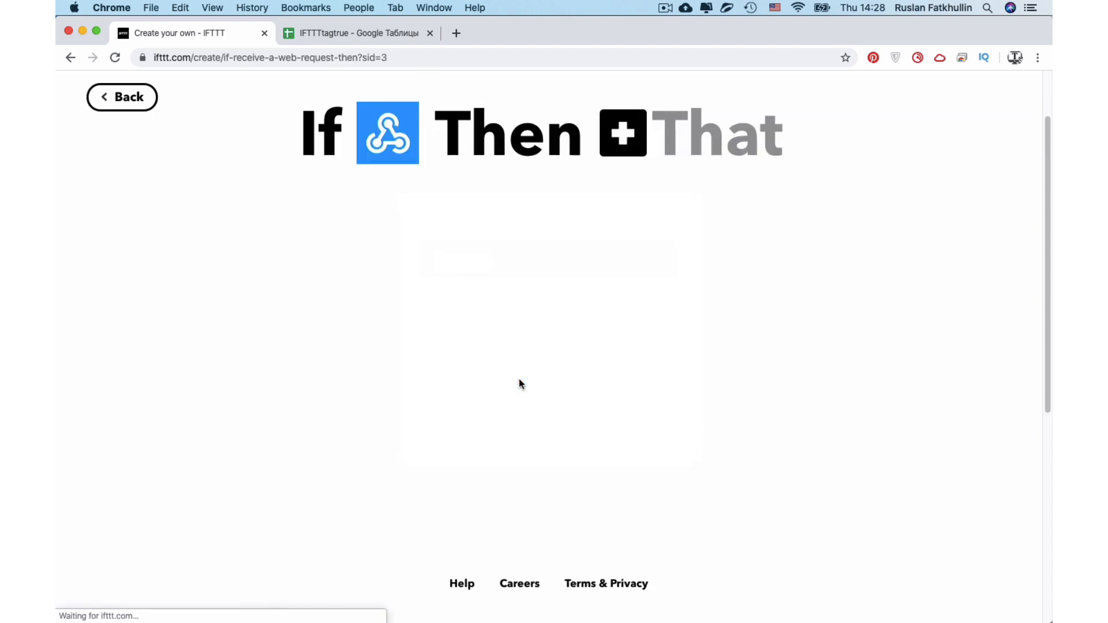
Search the action services for "ios" and choose iOS Calendar with the Create a calendar event action
{"action": "left_click", "coordinate": [606, 134]}
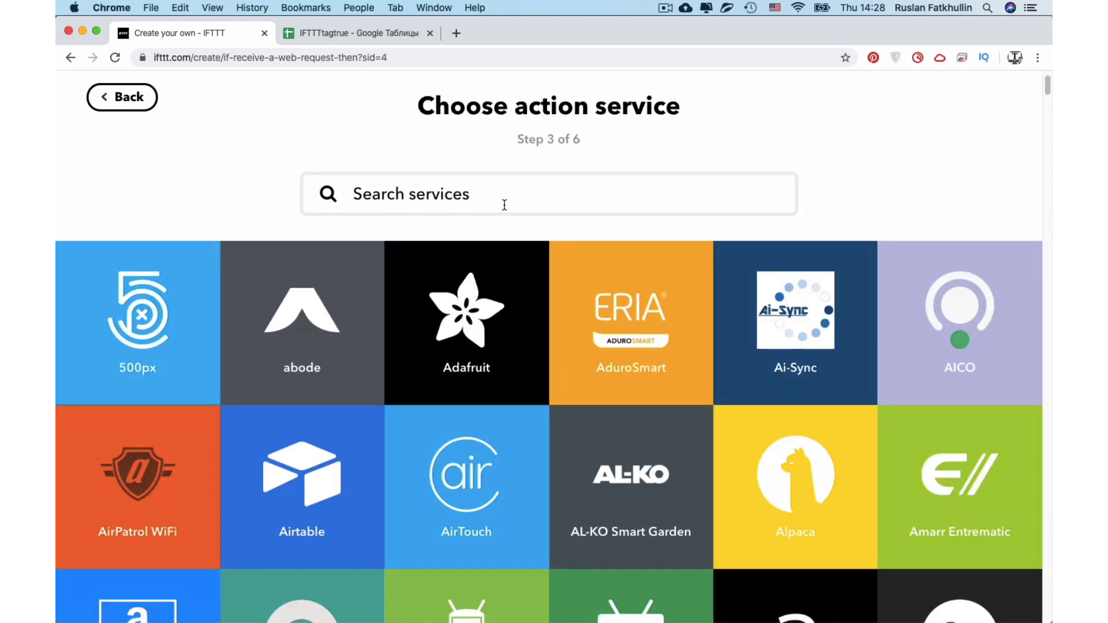
{"action": "type", "text": "ios"}
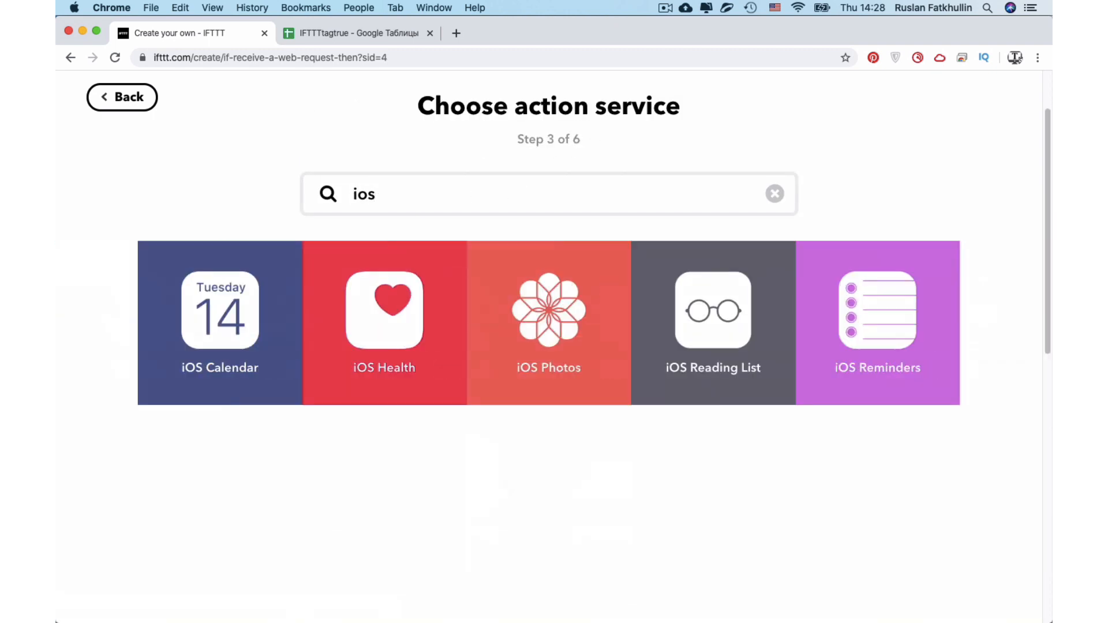
{"action": "left_click", "coordinate": [251, 292]}
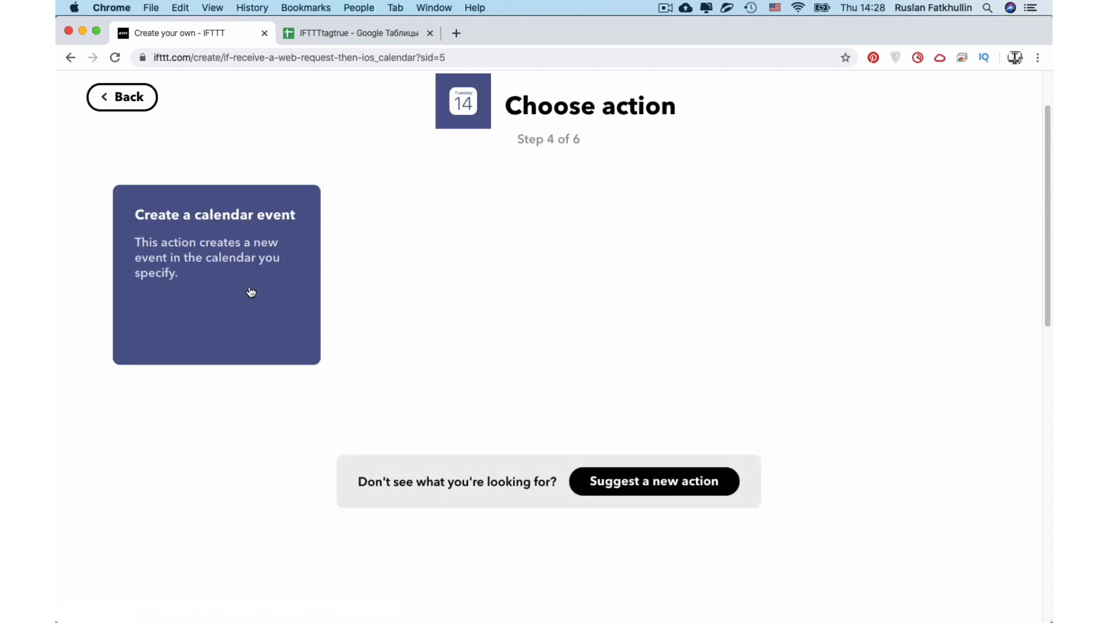
{"action": "left_click", "coordinate": [251, 289]}
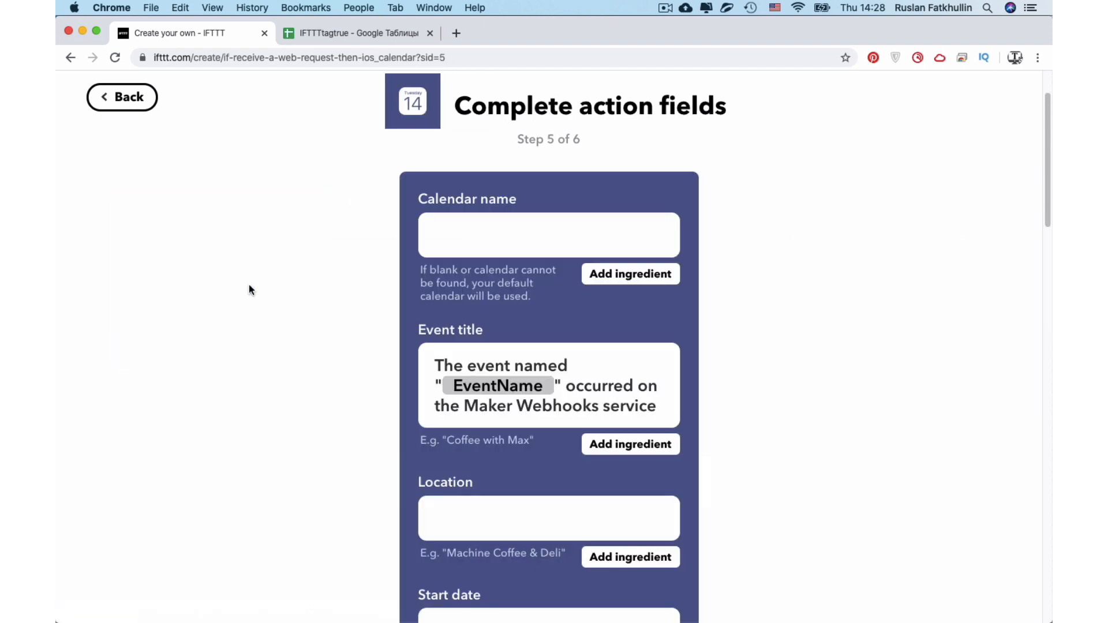
Replace the calendar event's default title with the Value1 ingredient
{"action": "left_click", "coordinate": [670, 405]}
{"action": "left_click_drag", "start_coordinate": [670, 405], "coordinate": [408, 364]}
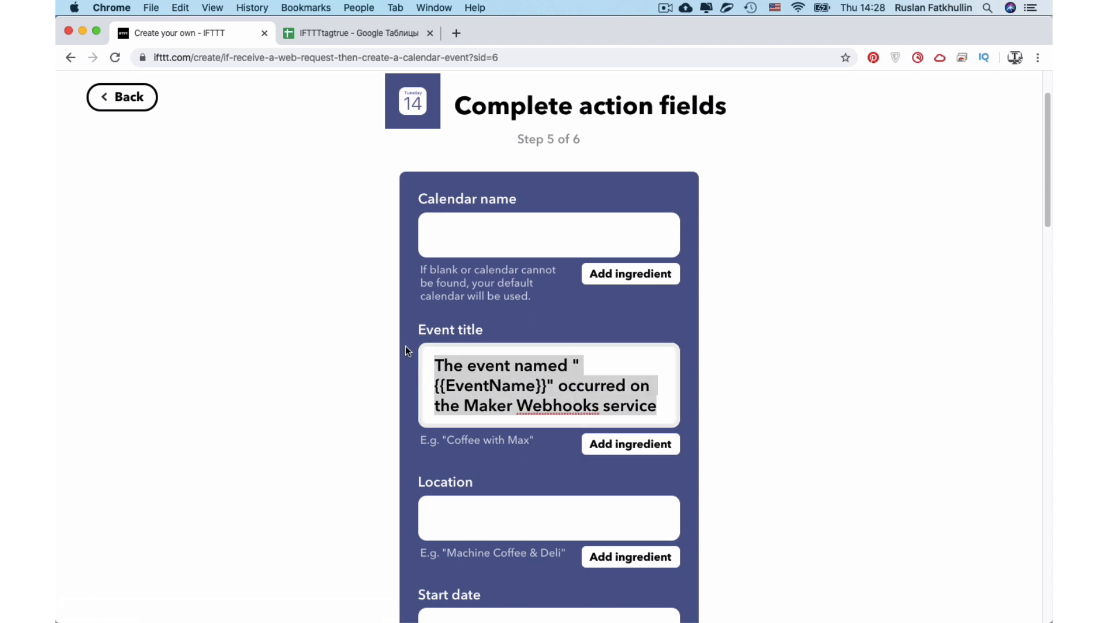
{"action": "key", "text": "BackSpace"}
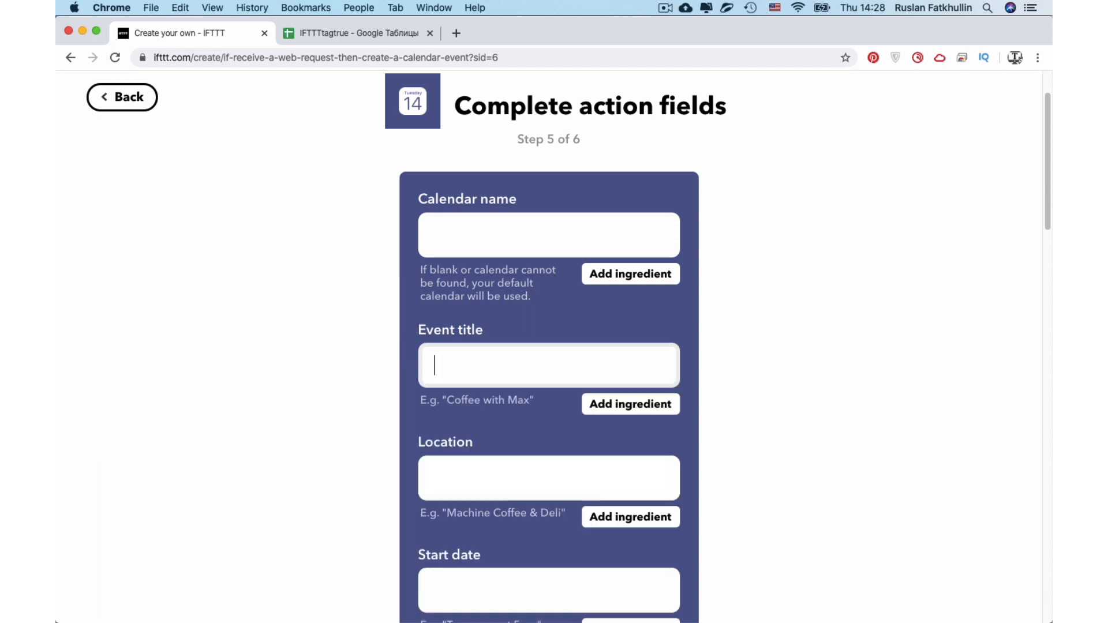
{"action": "left_click", "coordinate": [616, 410]}
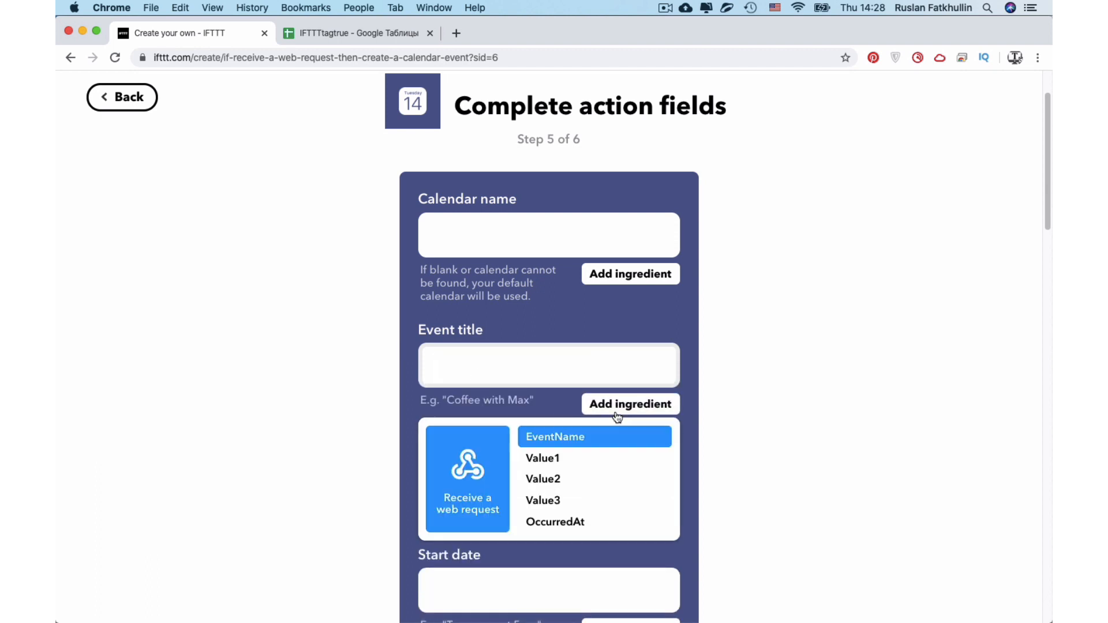
{"action": "left_click", "coordinate": [608, 453]}
Replace the calendar event's default notes text with the Value1 ingredient
{"action": "scroll", "coordinate": [580, 450], "scroll_direction": "down", "scroll_amount": 10}
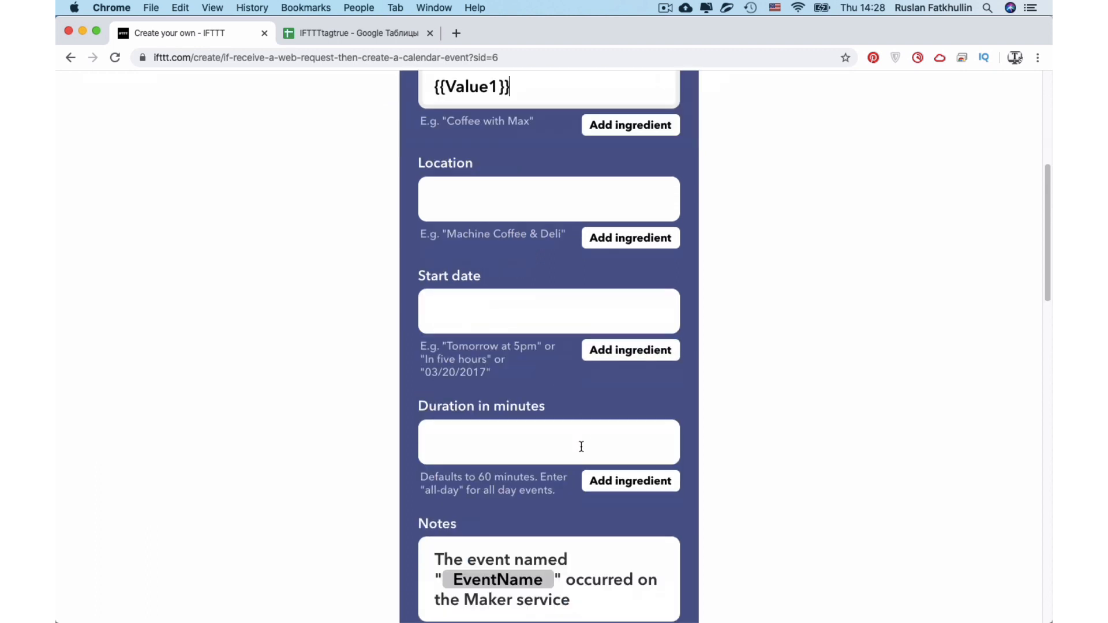
{"action": "left_click_drag", "start_coordinate": [570, 399], "coordinate": [434, 337]}
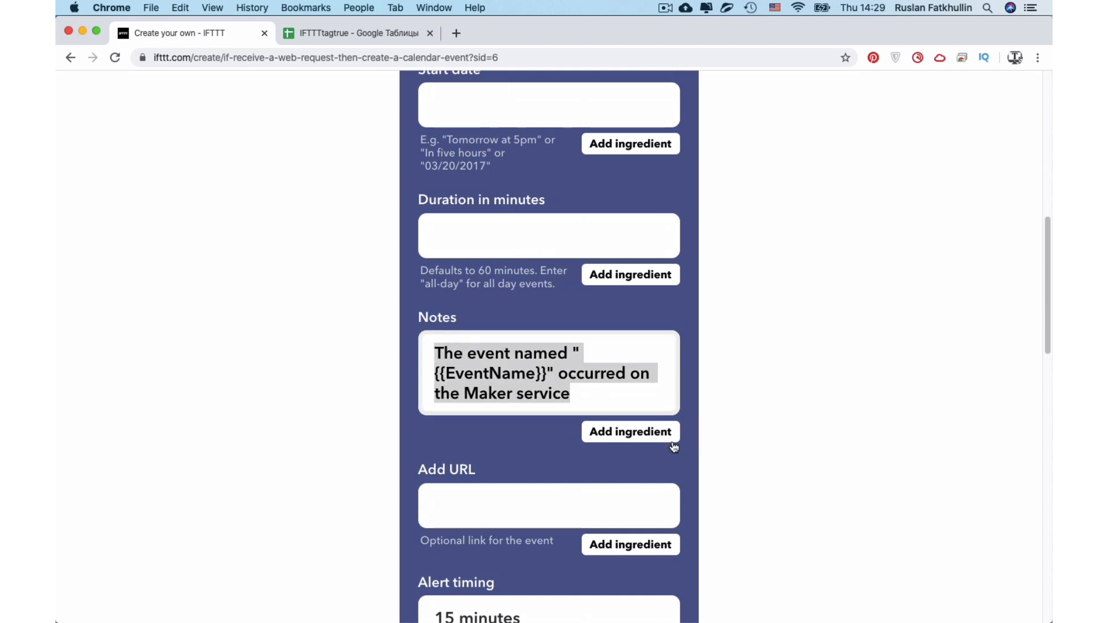
{"action": "key", "text": "BackSpace"}
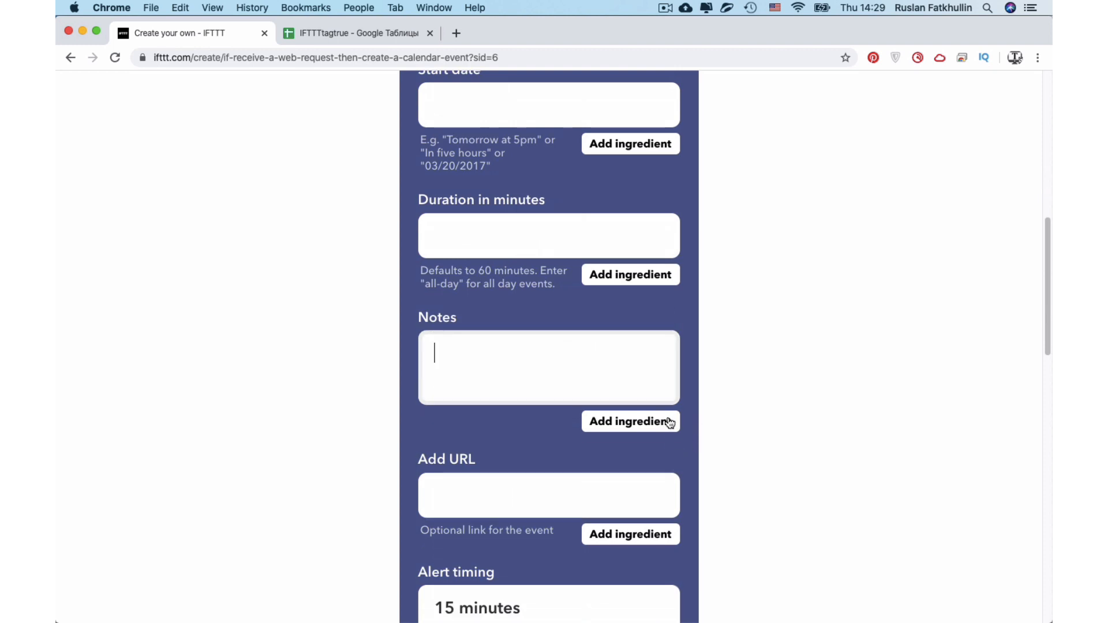
{"action": "left_click", "coordinate": [670, 423]}
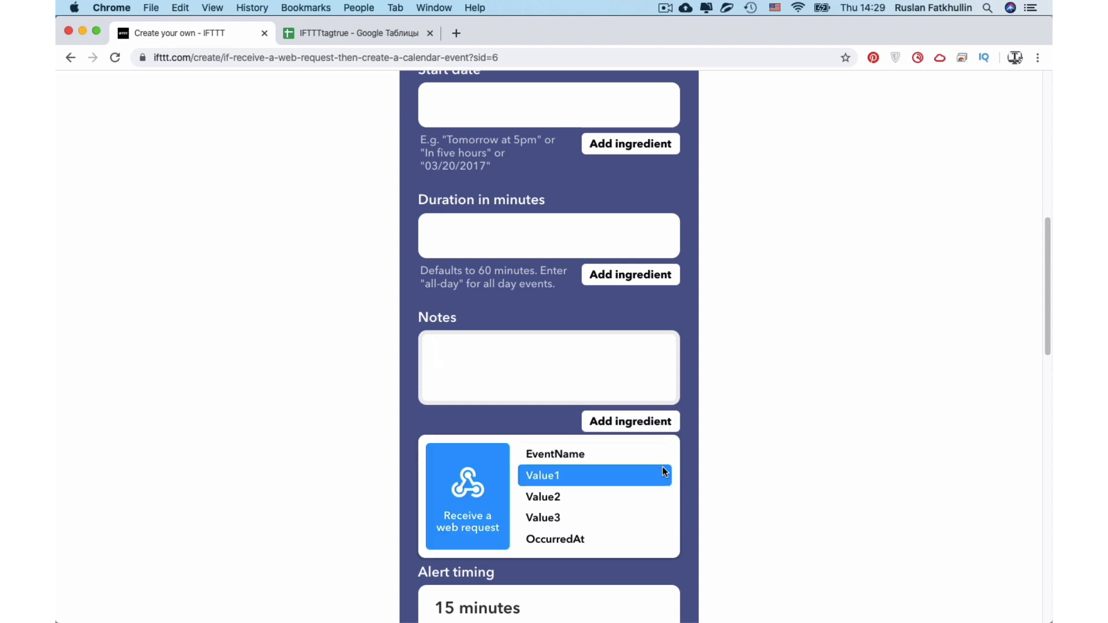
{"action": "left_click", "coordinate": [662, 472]}
Set the event's duration to 1 minute and its start date to the OccurredAt ingredient
{"action": "left_click", "coordinate": [494, 226]}
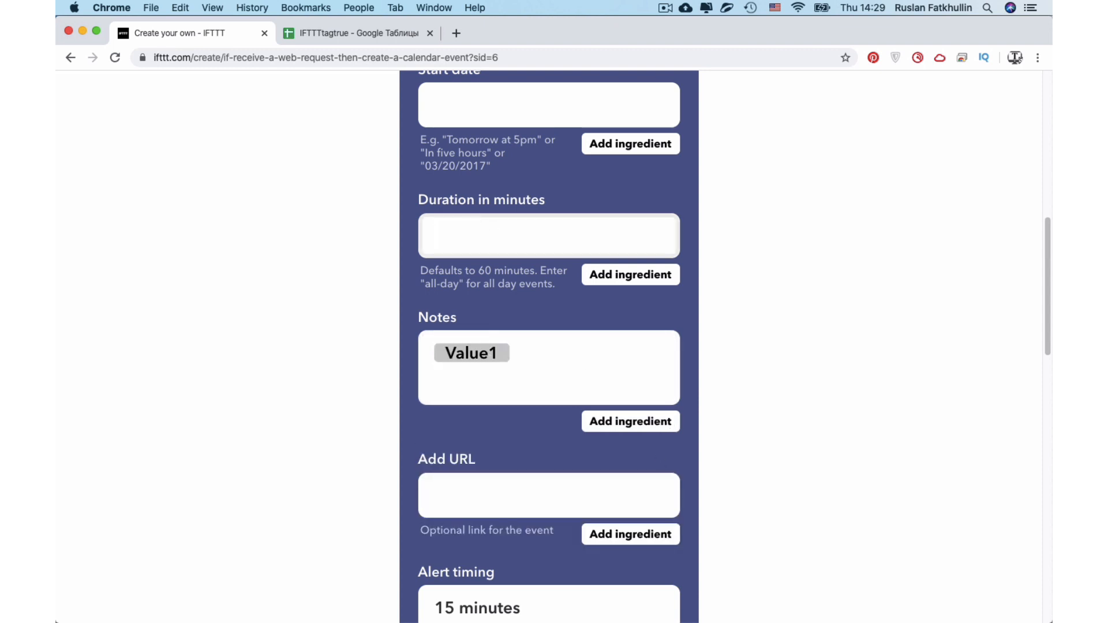
{"action": "type", "text": "1"}
{"action": "left_click", "coordinate": [633, 92]}
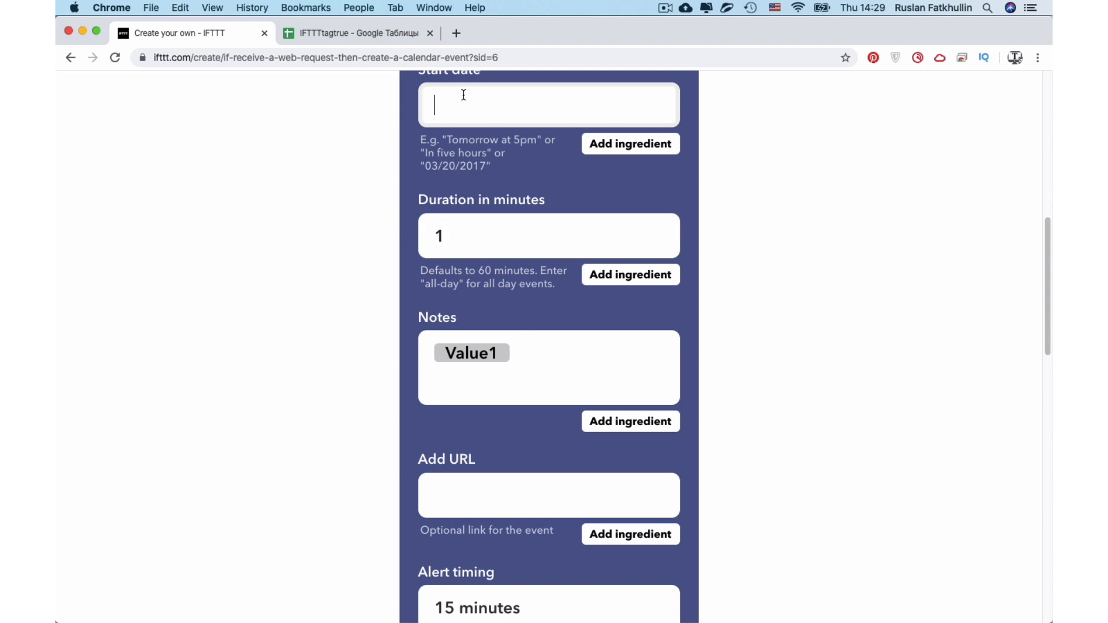
{"action": "left_click", "coordinate": [595, 155]}
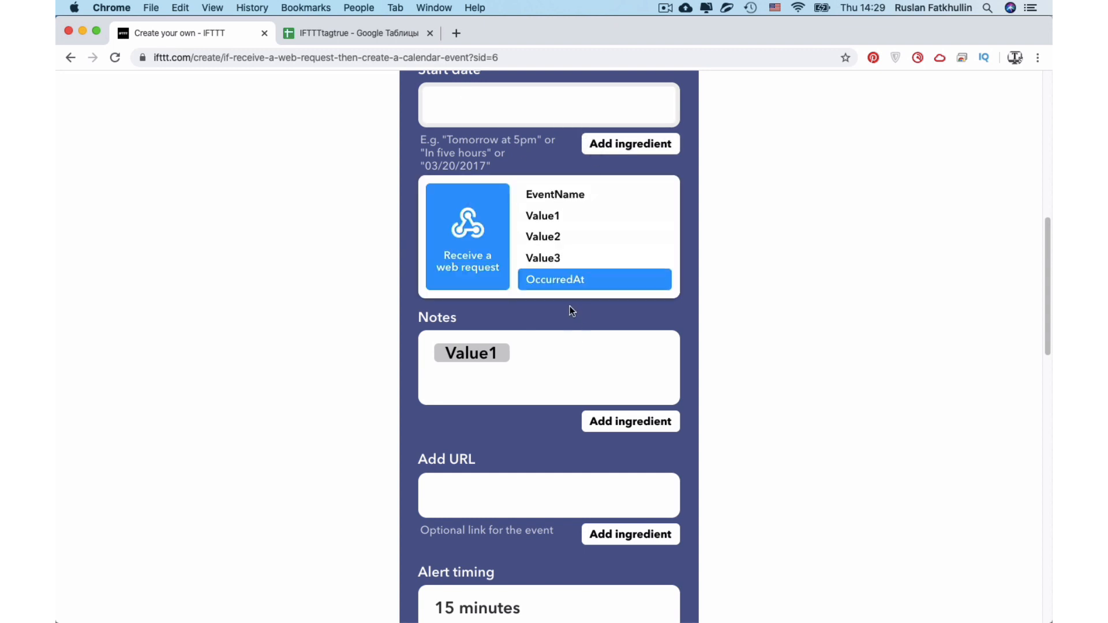
{"action": "left_click", "coordinate": [562, 281]}
Create the calendar action and finish its applet with run notifications turned off
{"action": "scroll", "coordinate": [567, 338], "scroll_direction": "down", "scroll_amount": 3}
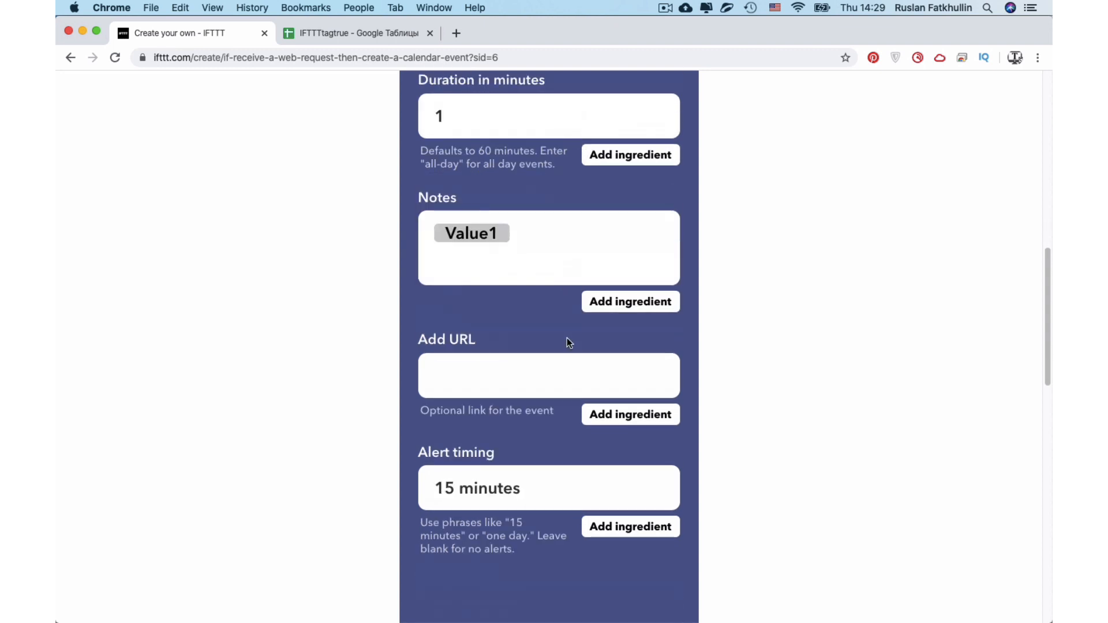
{"action": "scroll", "coordinate": [567, 335], "scroll_direction": "down", "scroll_amount": 5}
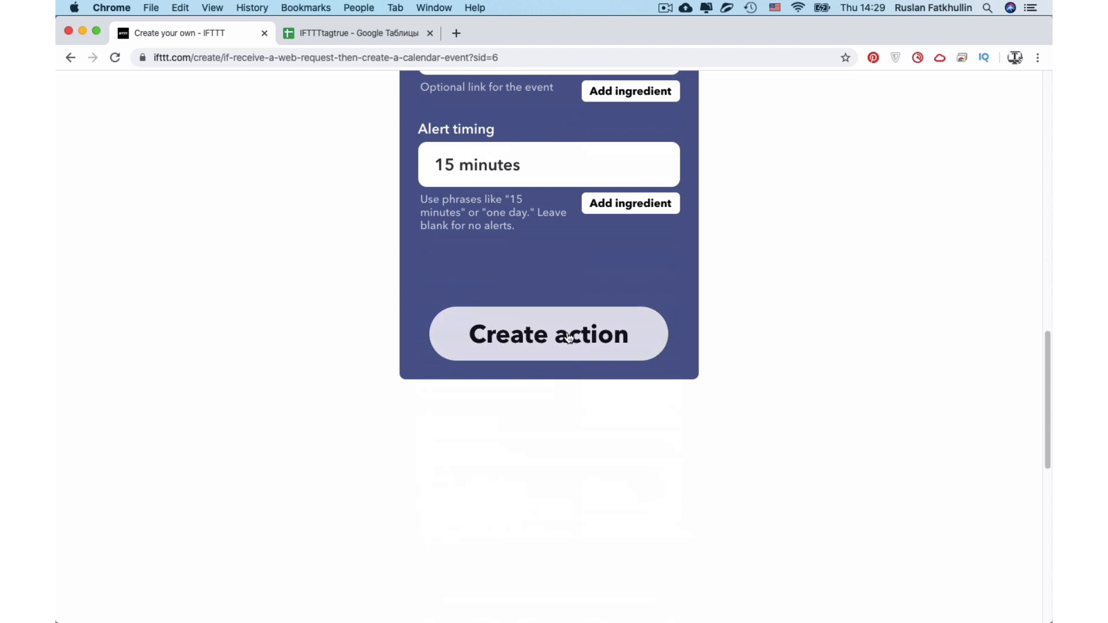
{"action": "left_click", "coordinate": [569, 338]}
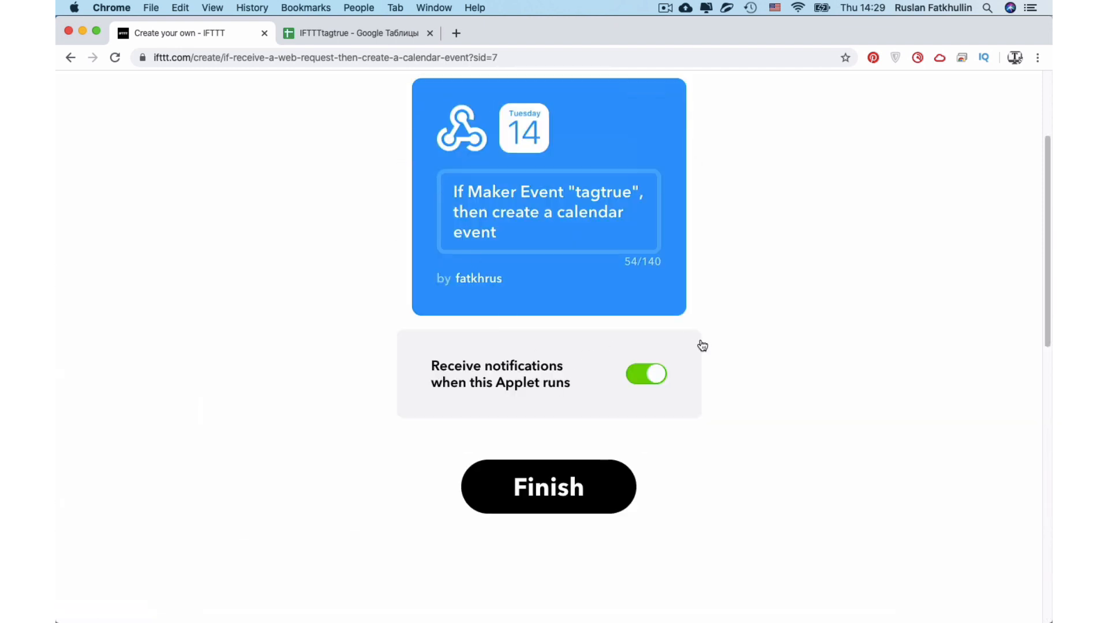
{"action": "left_click", "coordinate": [650, 378]}
{"action": "left_click", "coordinate": [592, 503]}
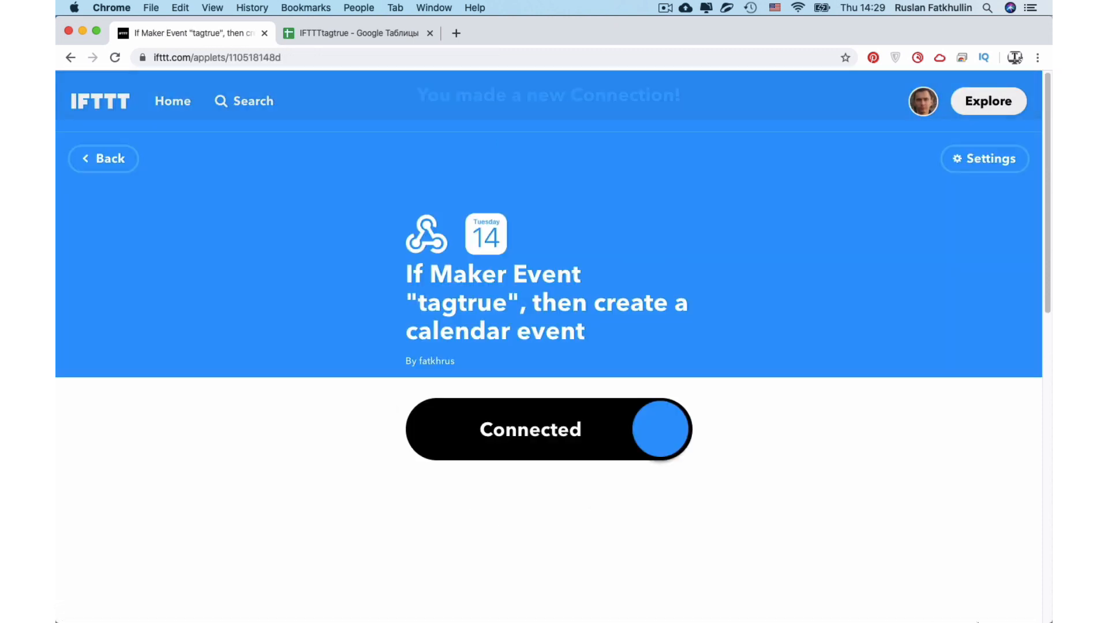
Switch to TeslaSCADA_IDE and toggle the Start button in the running project to test the applets
{"action": "mouse_move", "coordinate": [977, 622]}
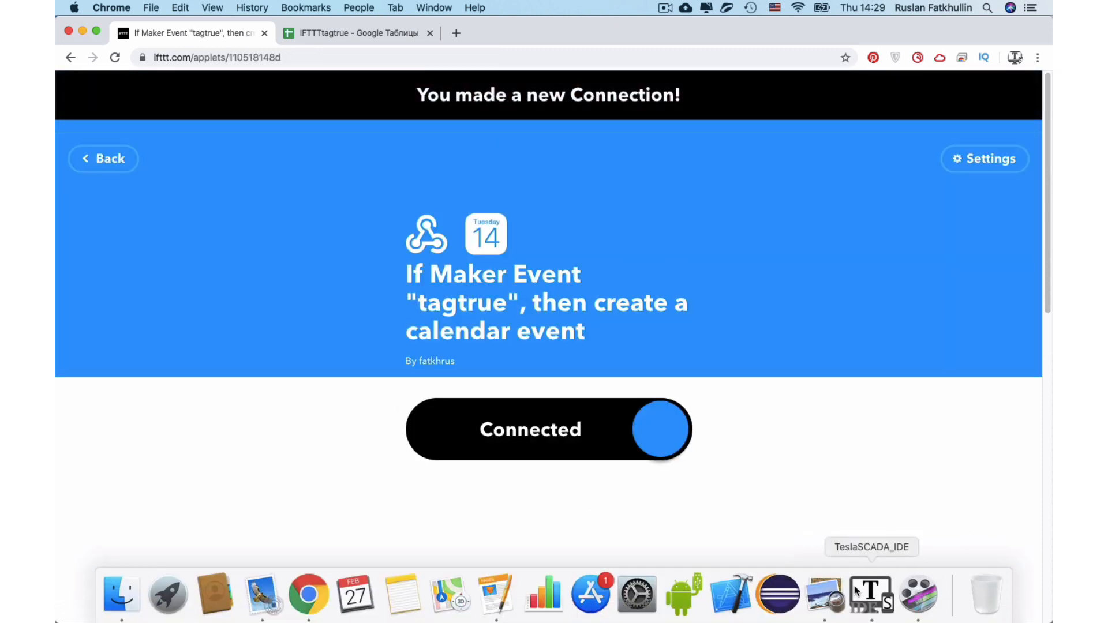
{"action": "left_click", "coordinate": [857, 592]}
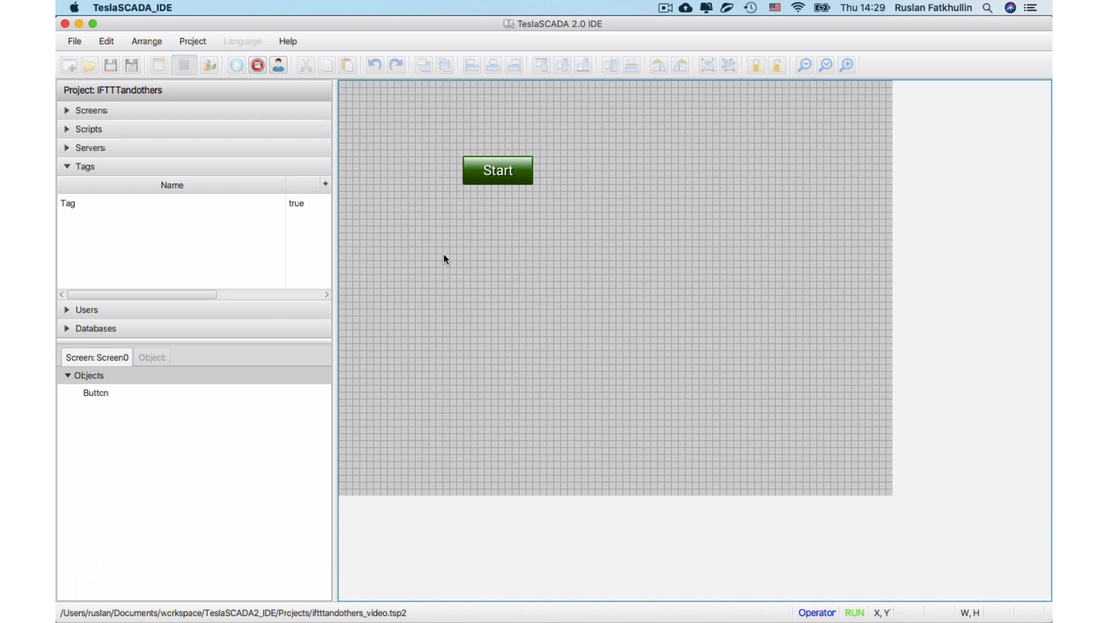
{"action": "left_click", "coordinate": [467, 171]}
{"action": "left_click", "coordinate": [470, 171]}
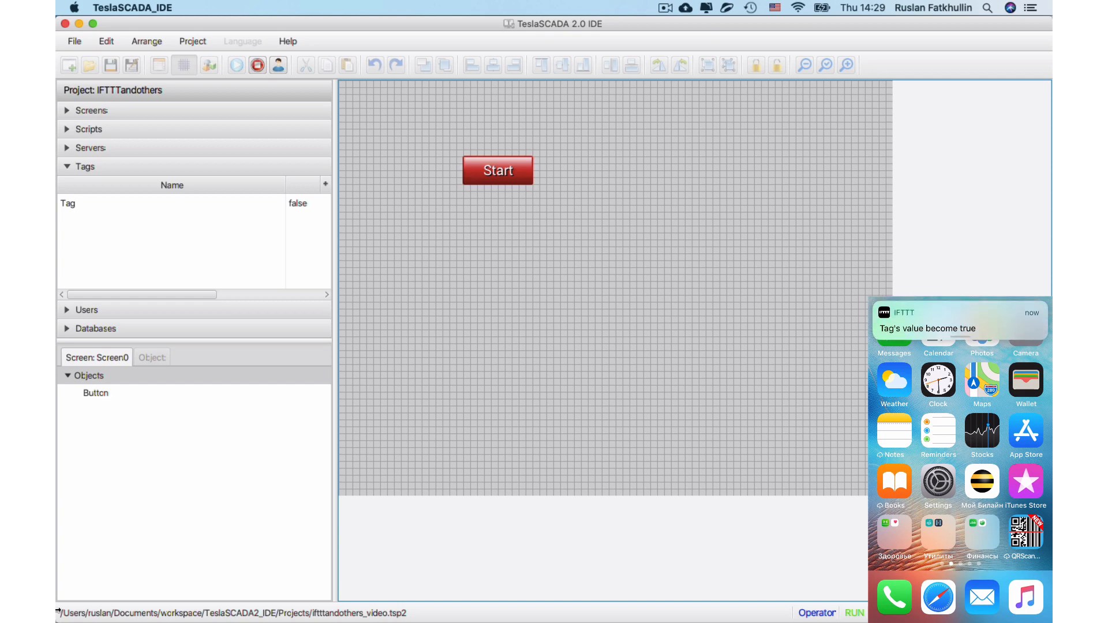
Switch to Finder, reload the tagtrue folder in MakerWebooks, and open IFTTT.gsheet to check the logged tag row
{"action": "left_click", "coordinate": [104, 603]}
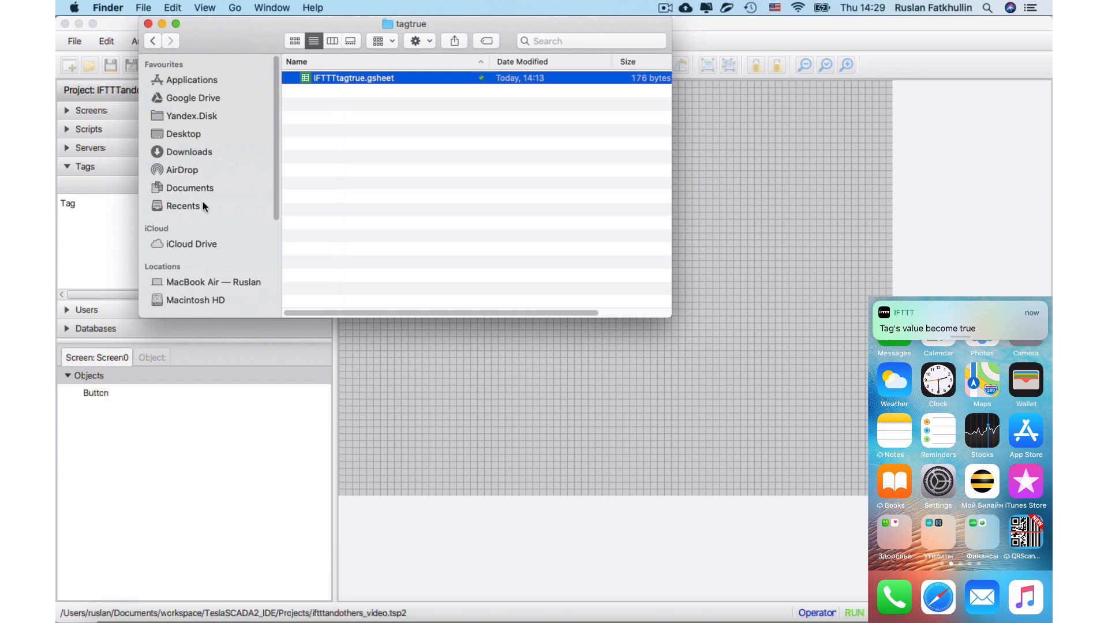
{"action": "left_click", "coordinate": [152, 40]}
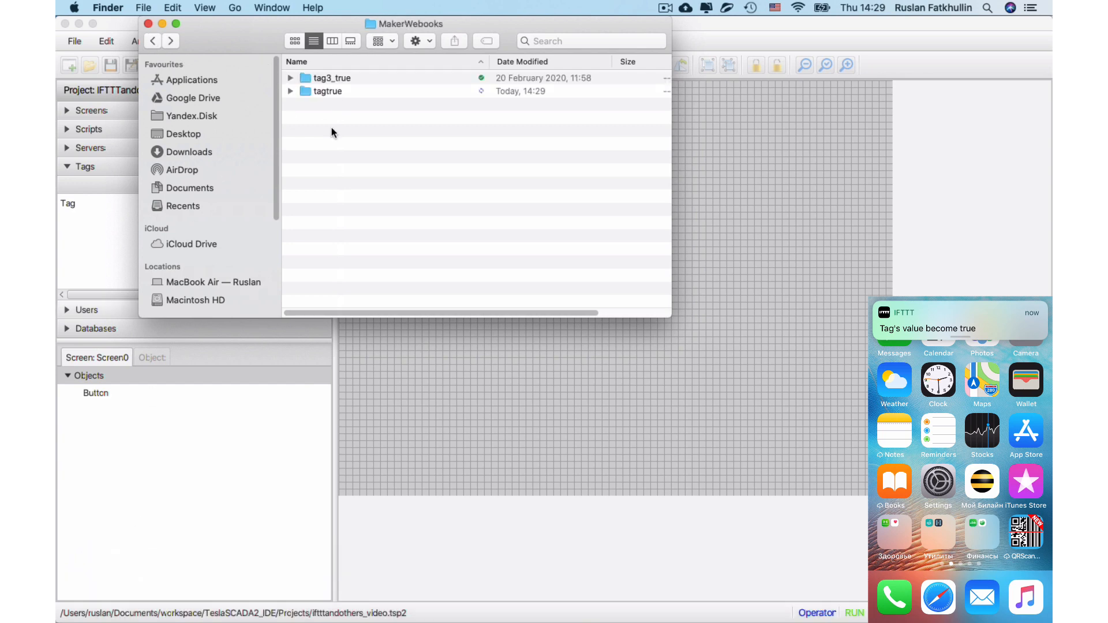
{"action": "double_click", "coordinate": [324, 91]}
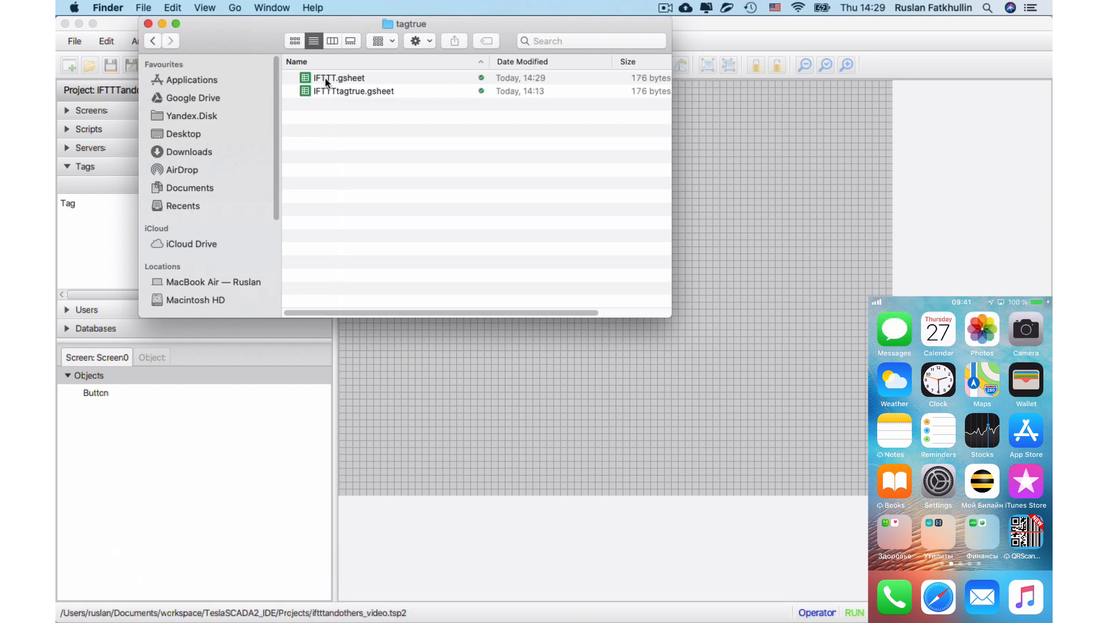
{"action": "double_click", "coordinate": [324, 78]}
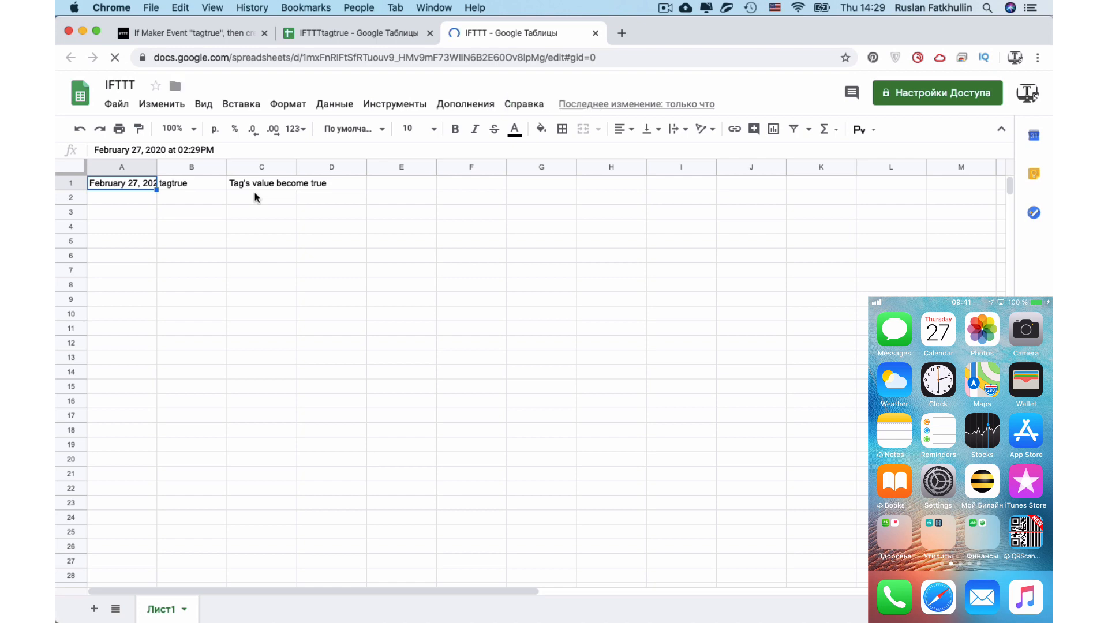
Switch back to the running IFTTTandothers project in TeslaSCADA_IDE
{"action": "mouse_move", "coordinate": [815, 612]}
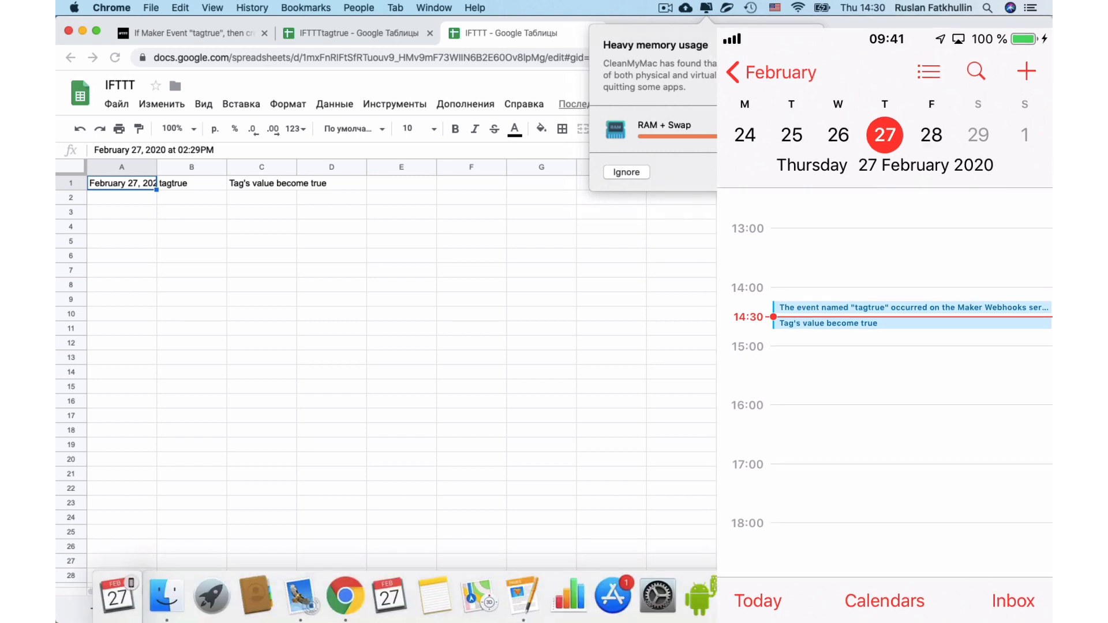
{"action": "left_click", "coordinate": [837, 596]}
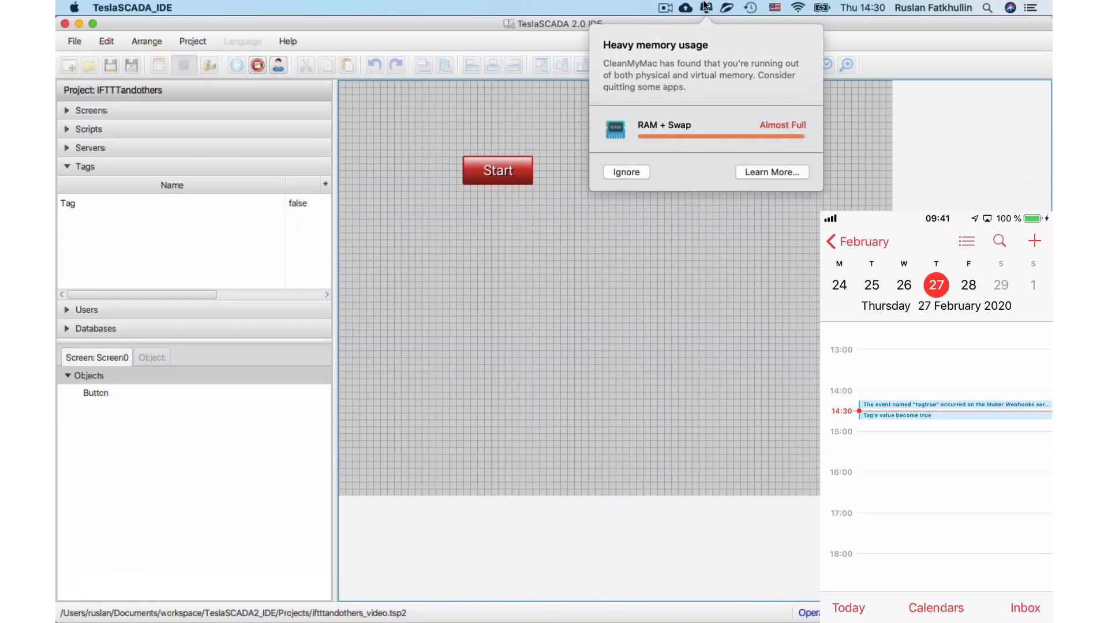